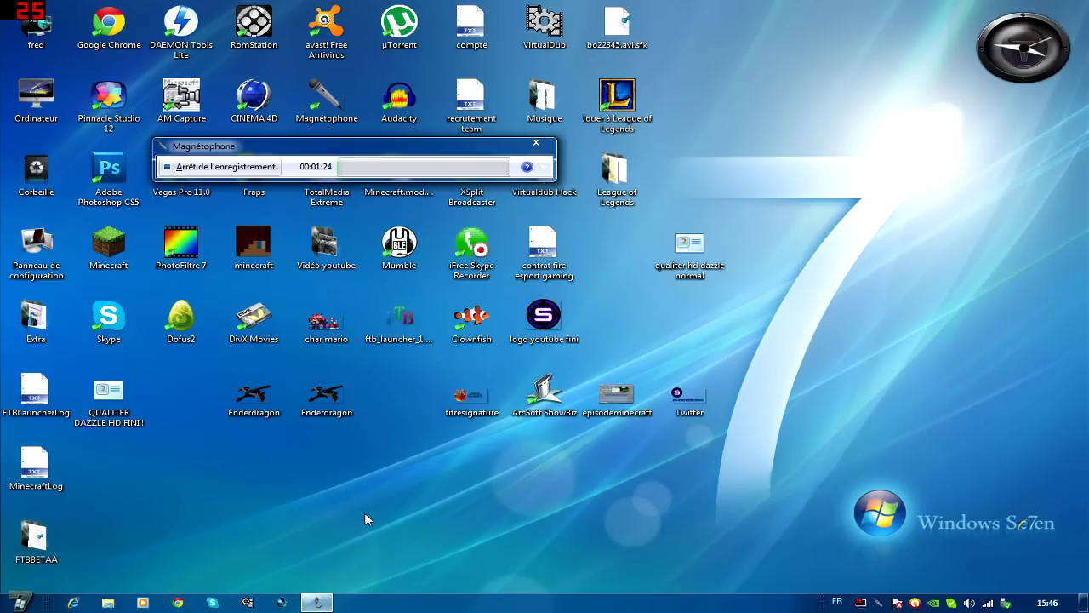
# Examine the length, size and frame dimensions of the teste clip in the Xbox capture Virtualdub video folder.
pyautogui.doubleClick(35, 98)
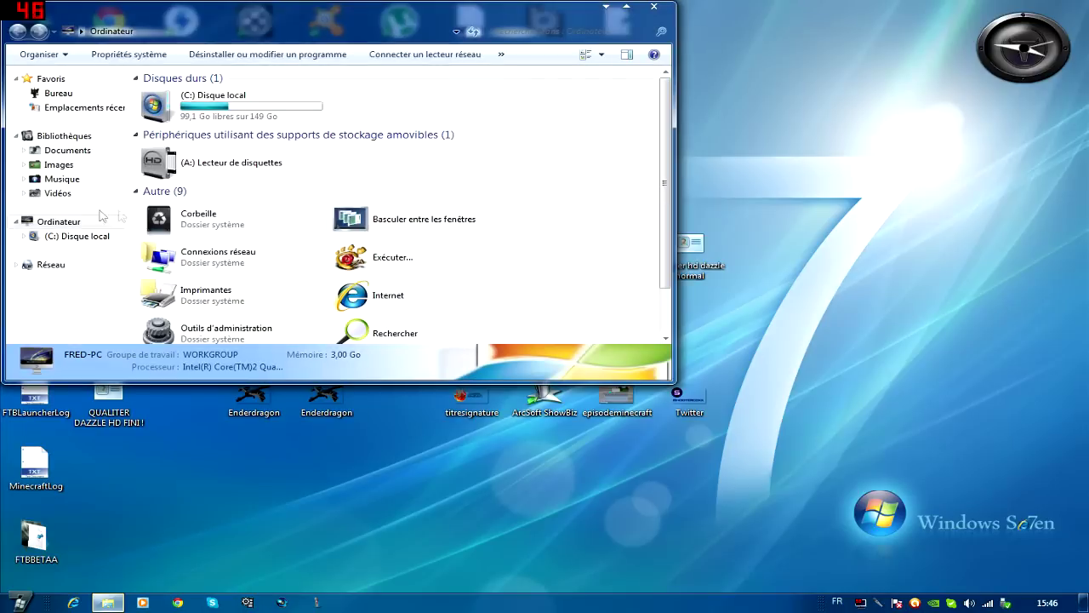
pyautogui.click(55, 194)
pyautogui.doubleClick(323, 143)
pyautogui.click(178, 140)
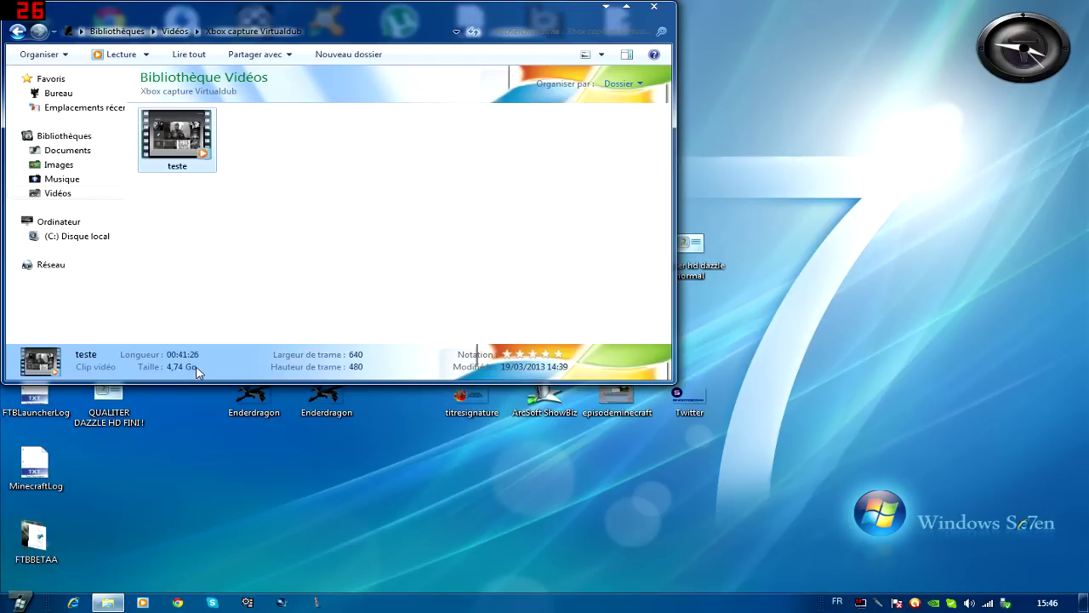
pyautogui.click(654, 6)
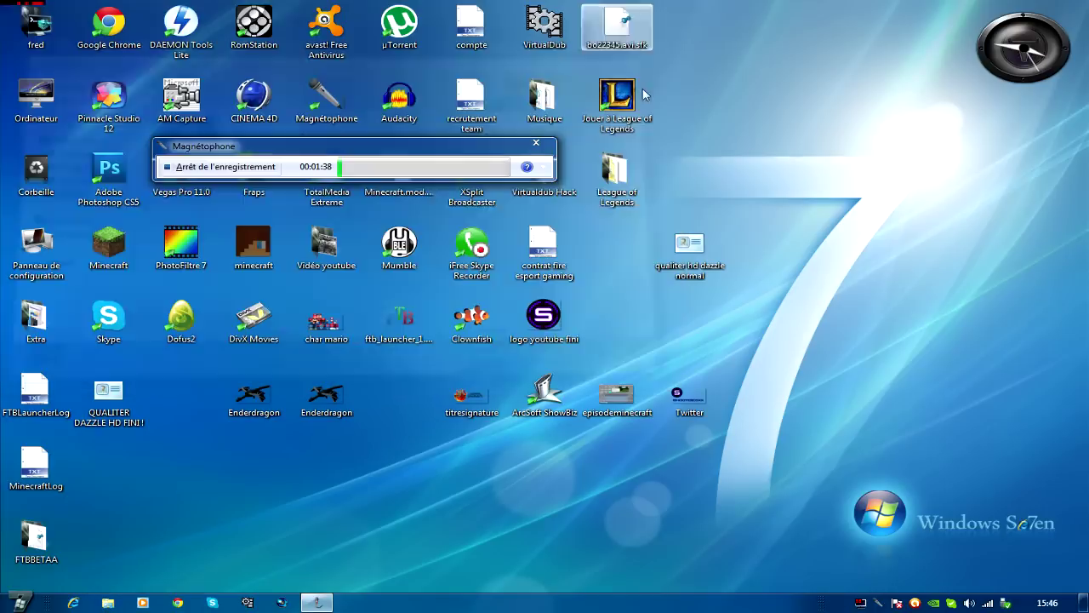
# Switch to VirtualDub and set the Fraps FPS overlay to display in the lower-right corner of the screen.
pyautogui.moveTo(246, 603)
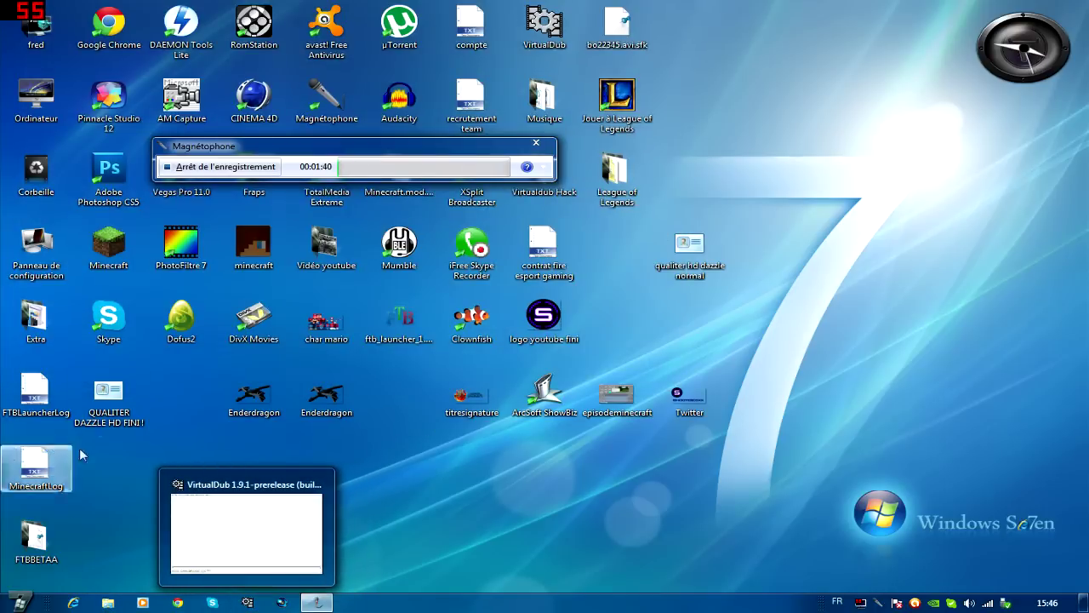
pyautogui.click(251, 554)
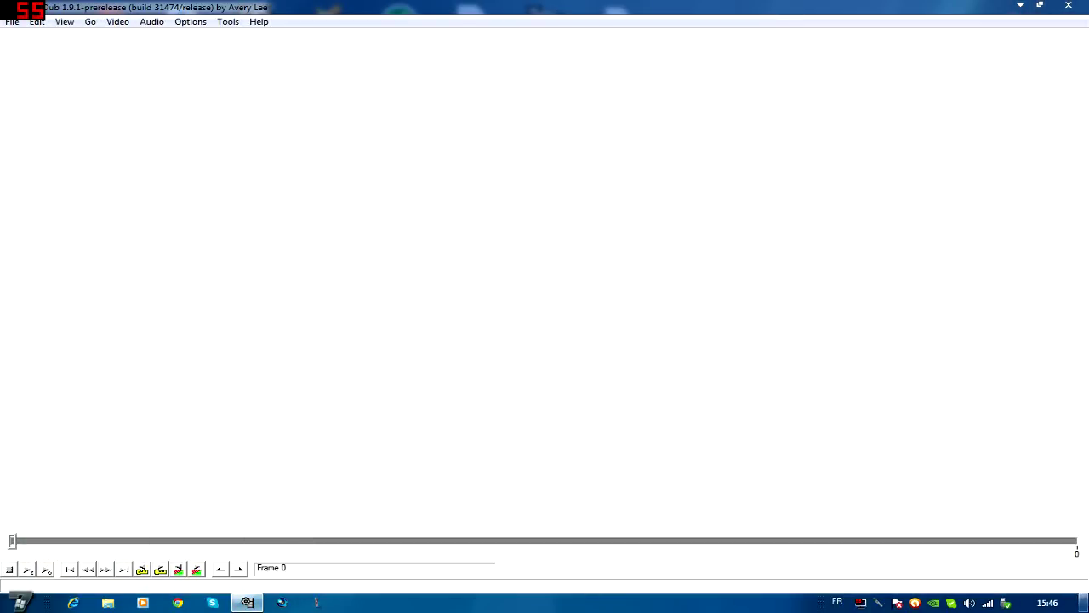
pyautogui.click(878, 602)
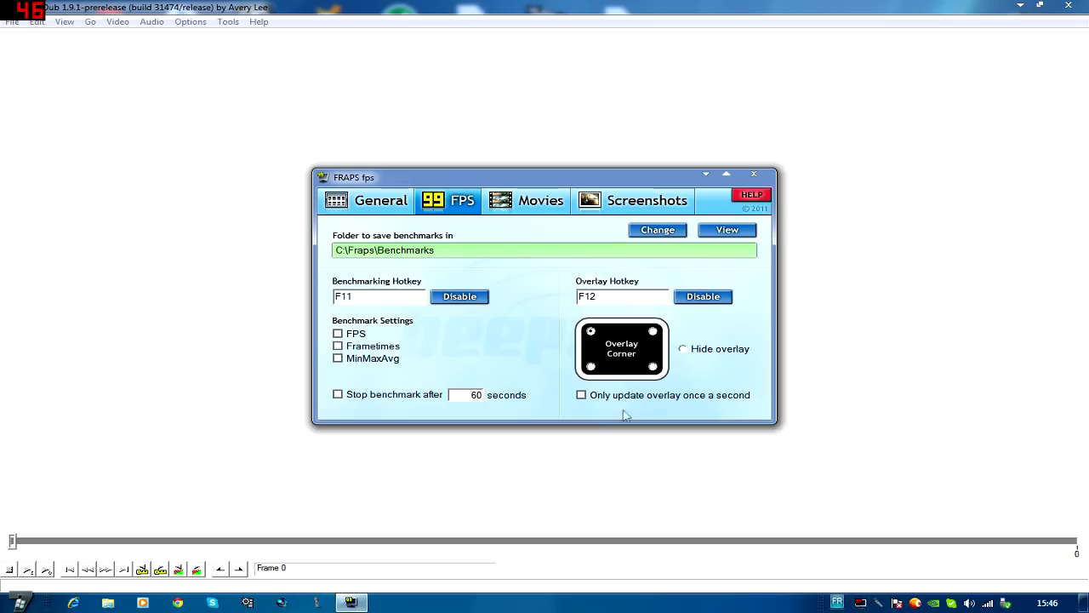
pyautogui.click(653, 366)
pyautogui.click(705, 173)
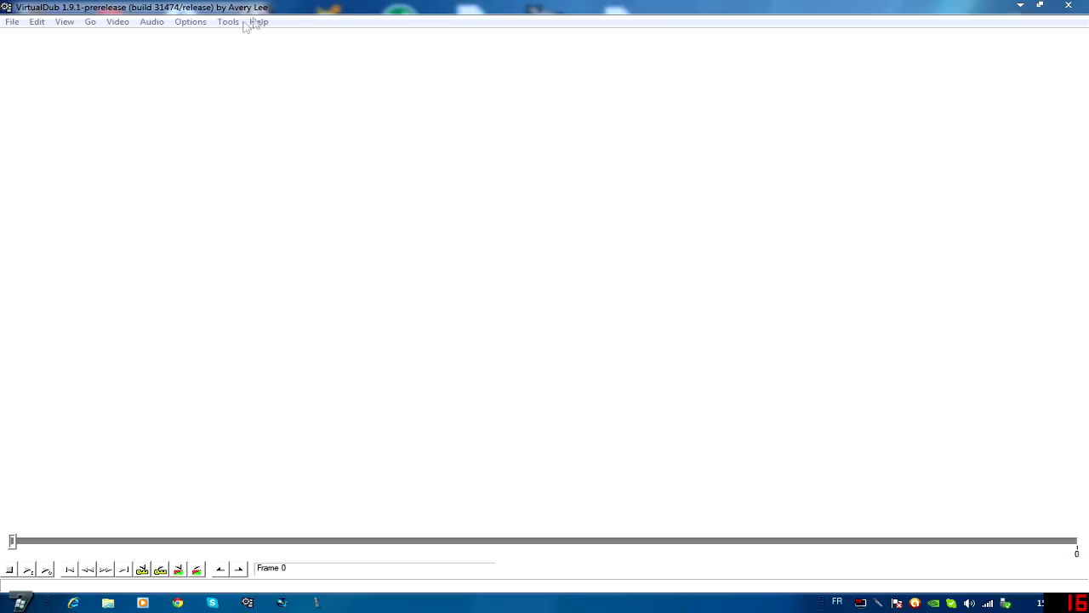
# Enter AVI capture mode and open the video capture filter properties.
pyautogui.click(13, 23)
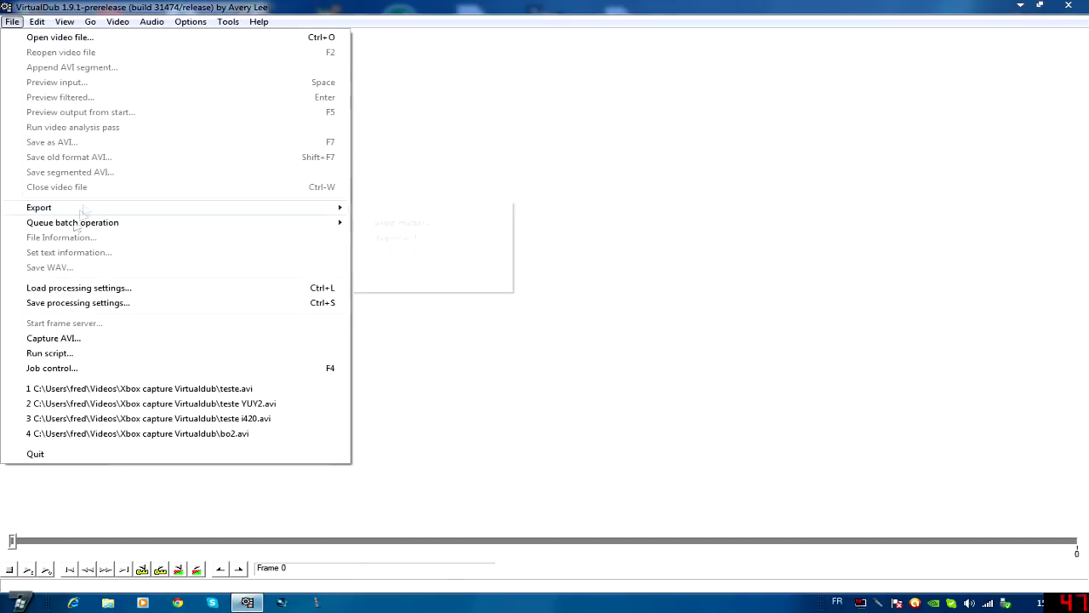
pyautogui.click(73, 339)
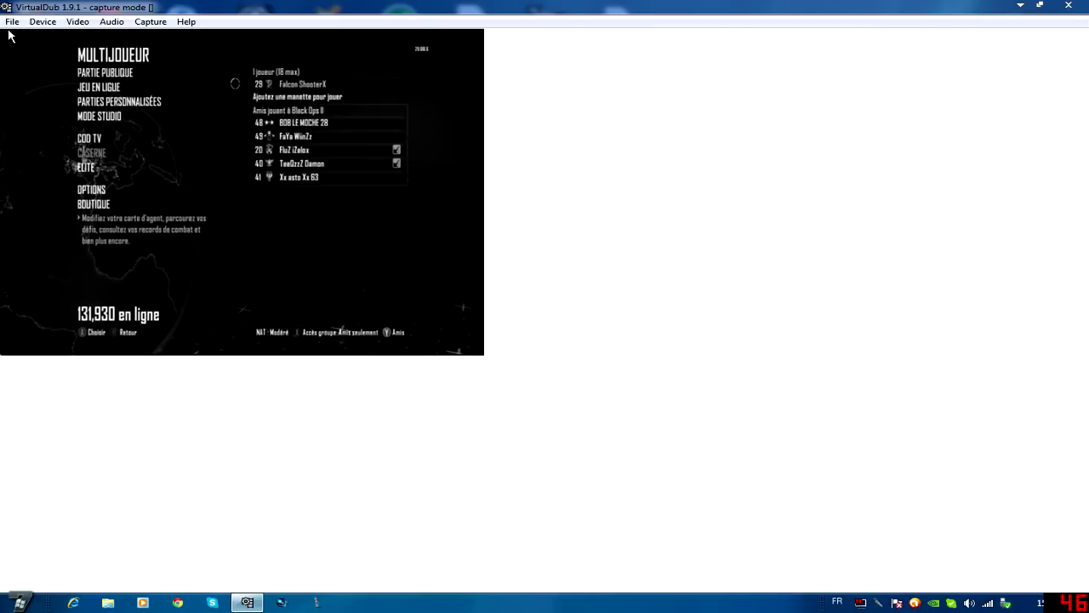
pyautogui.click(77, 21)
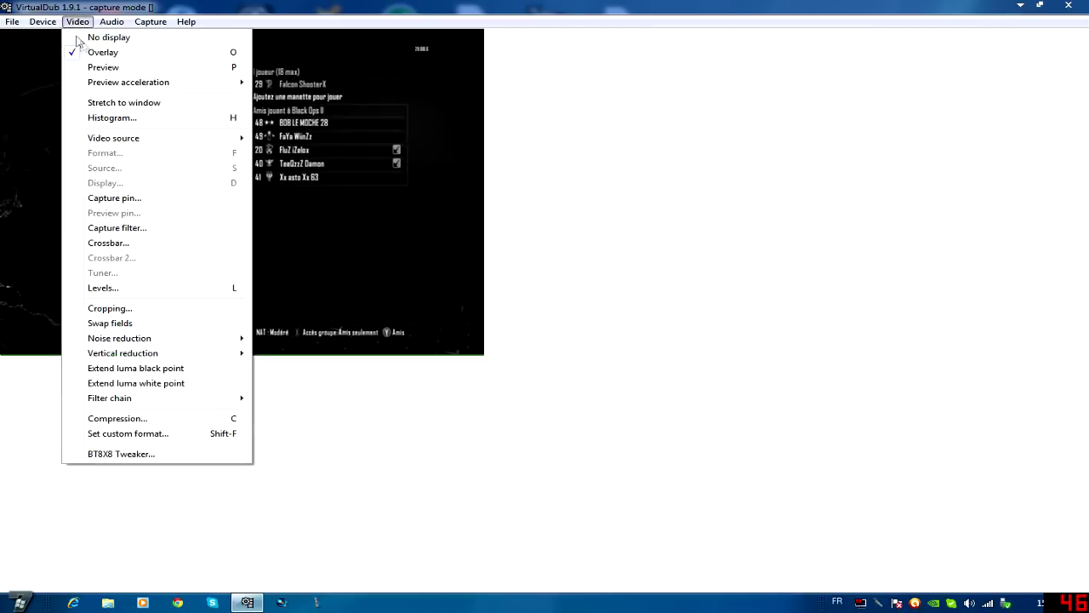
pyautogui.click(145, 231)
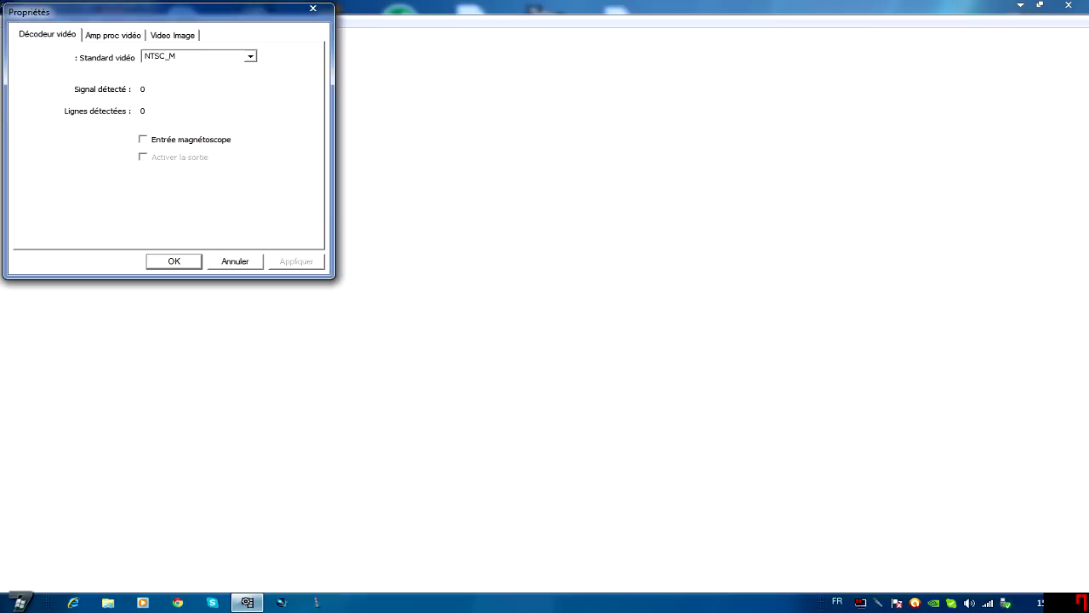
# Restore the default video amplifier values, set saturation to 44 and sharpness to 0, and accept the capture filter properties.
pyautogui.click(109, 38)
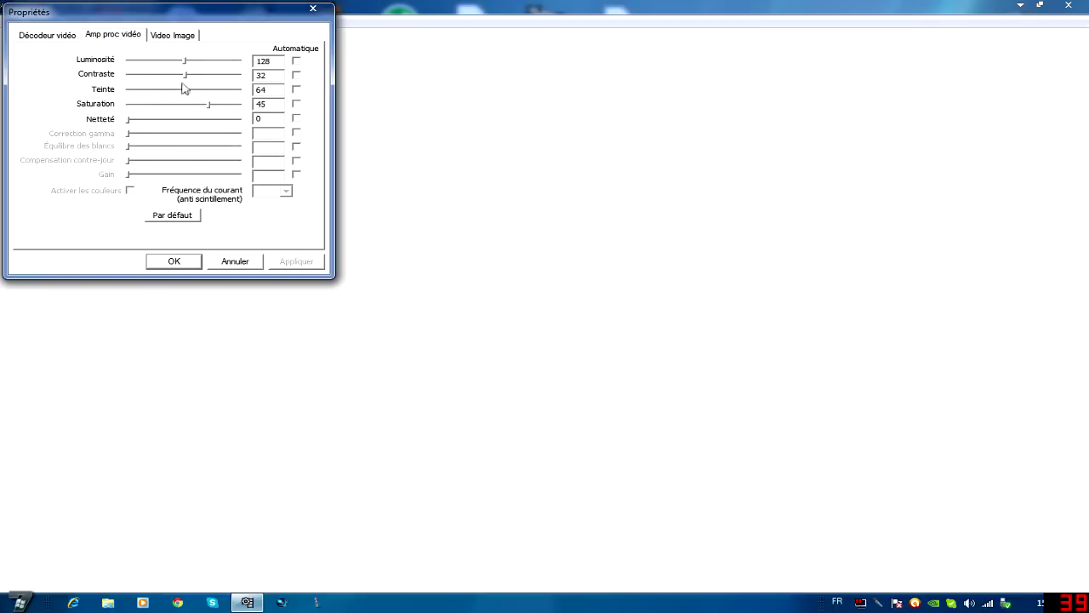
pyautogui.click(174, 214)
pyautogui.click(145, 120)
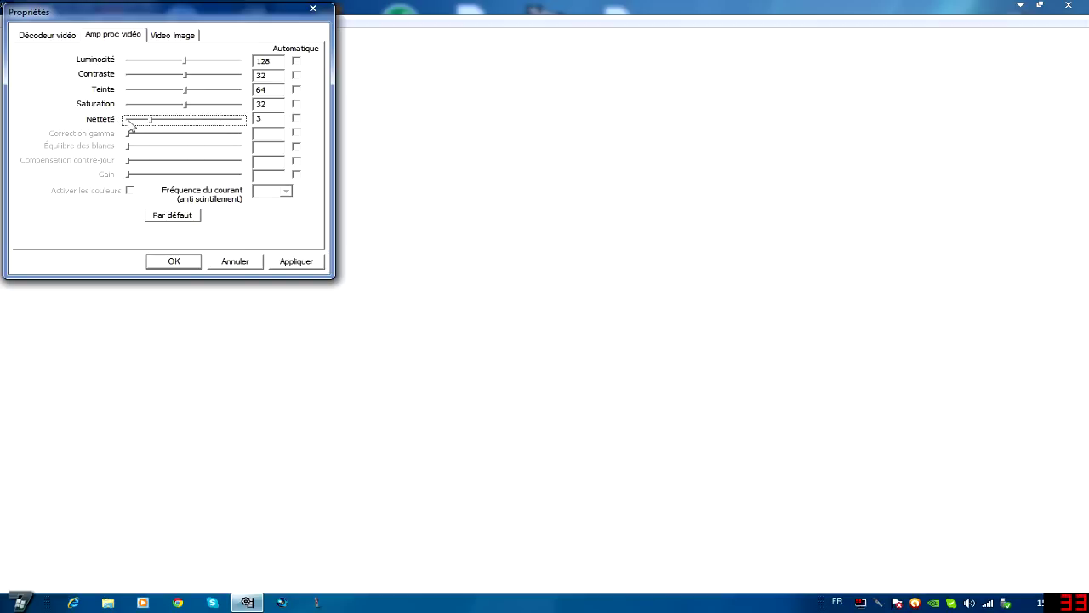
pyautogui.moveTo(182, 106); pyautogui.dragTo(210, 107)
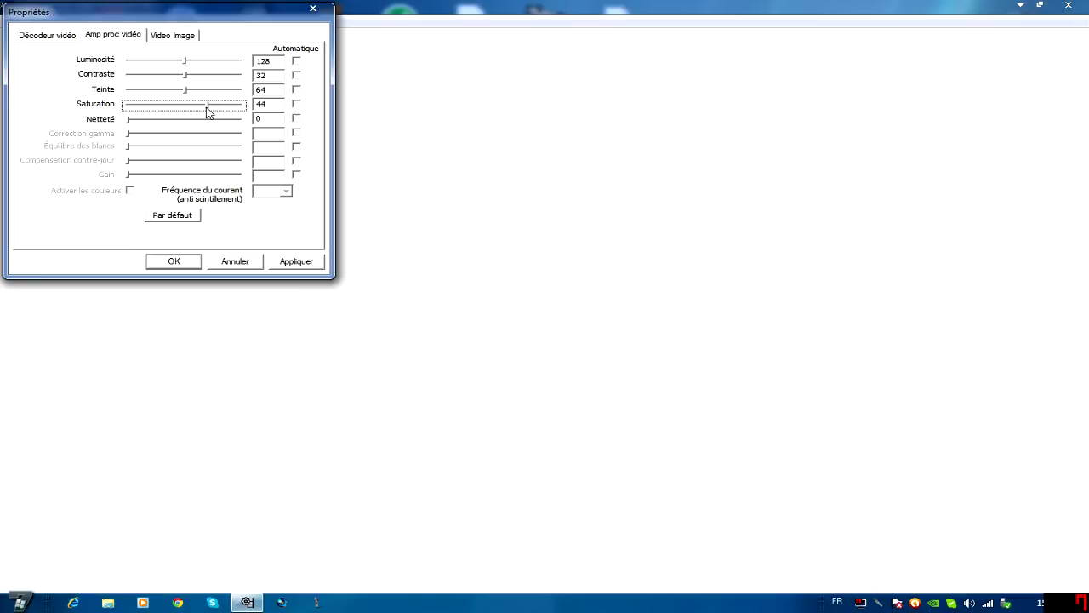
pyautogui.click(157, 36)
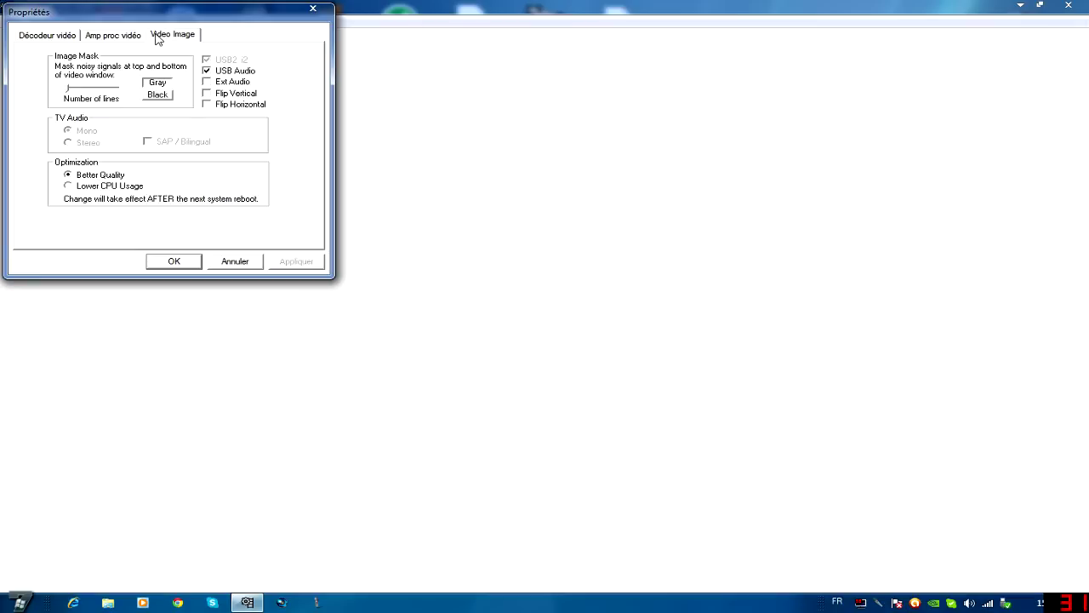
pyautogui.click(167, 263)
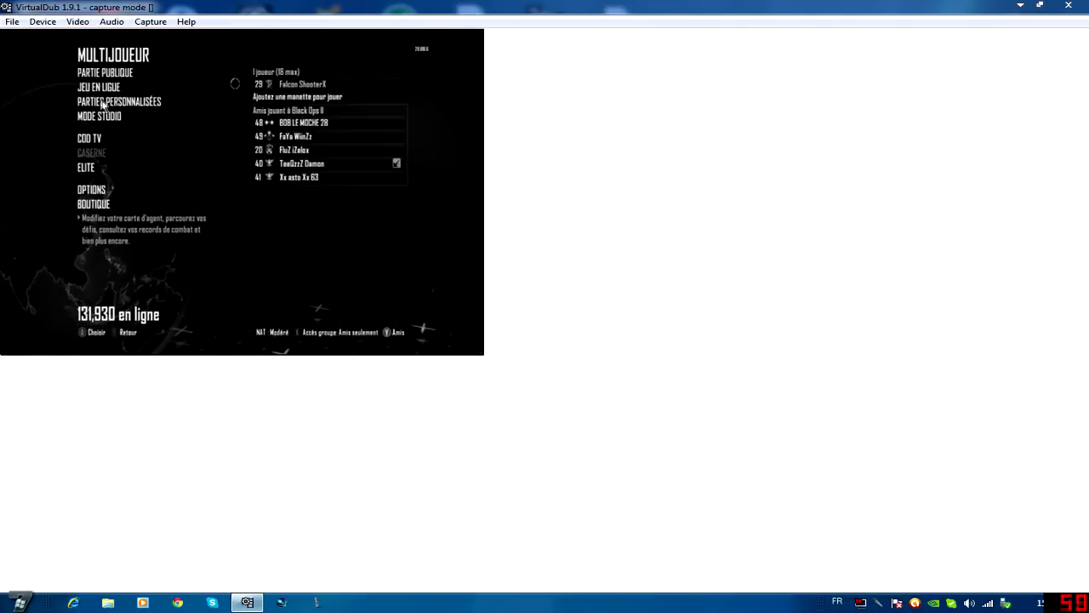
# Set the video compression to the DivX 6.9.2 Codec with the 1080HD Profile, 1-pass rate control and a 15000 kbps bitrate.
pyautogui.click(78, 21)
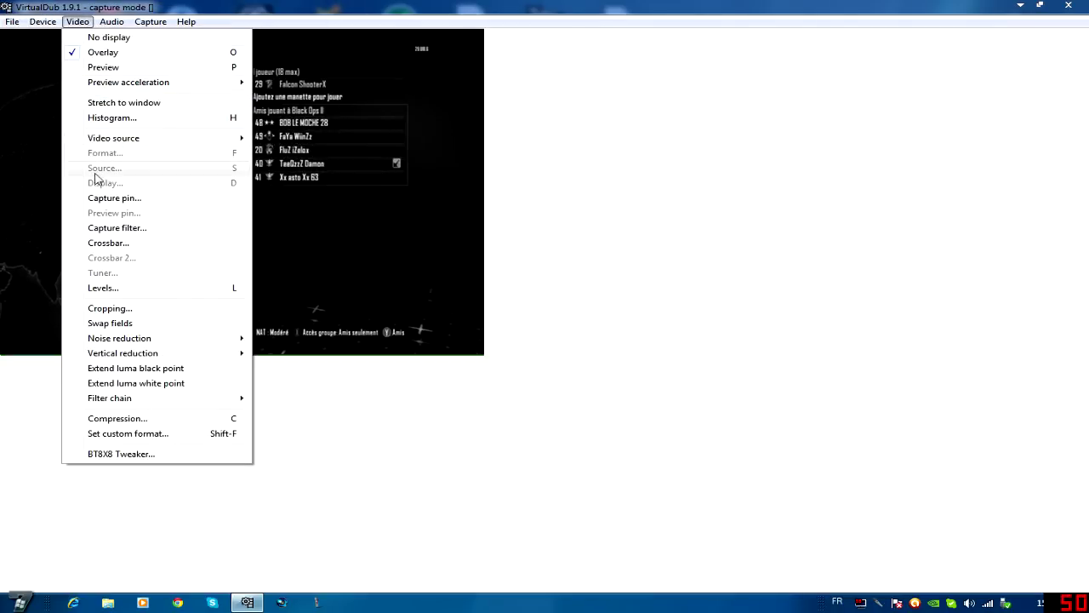
pyautogui.moveTo(109, 143)
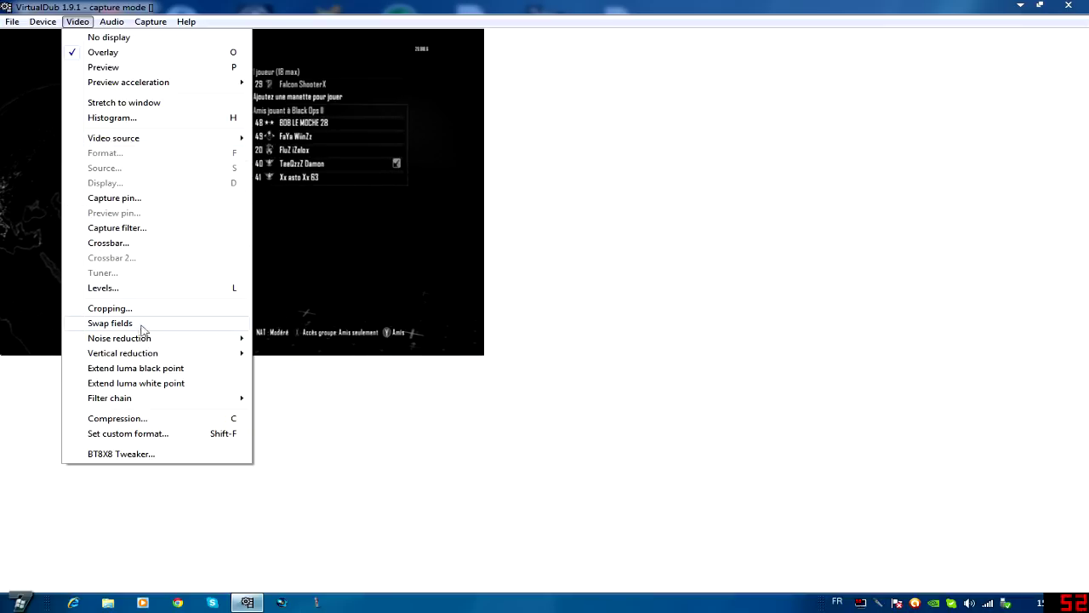
pyautogui.moveTo(131, 343)
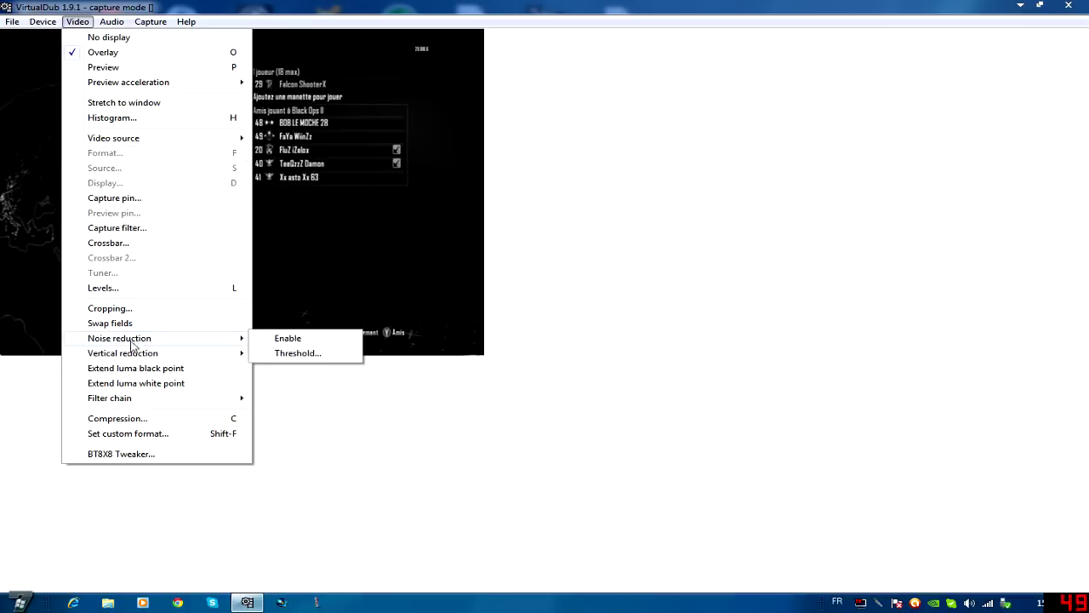
pyautogui.click(118, 418)
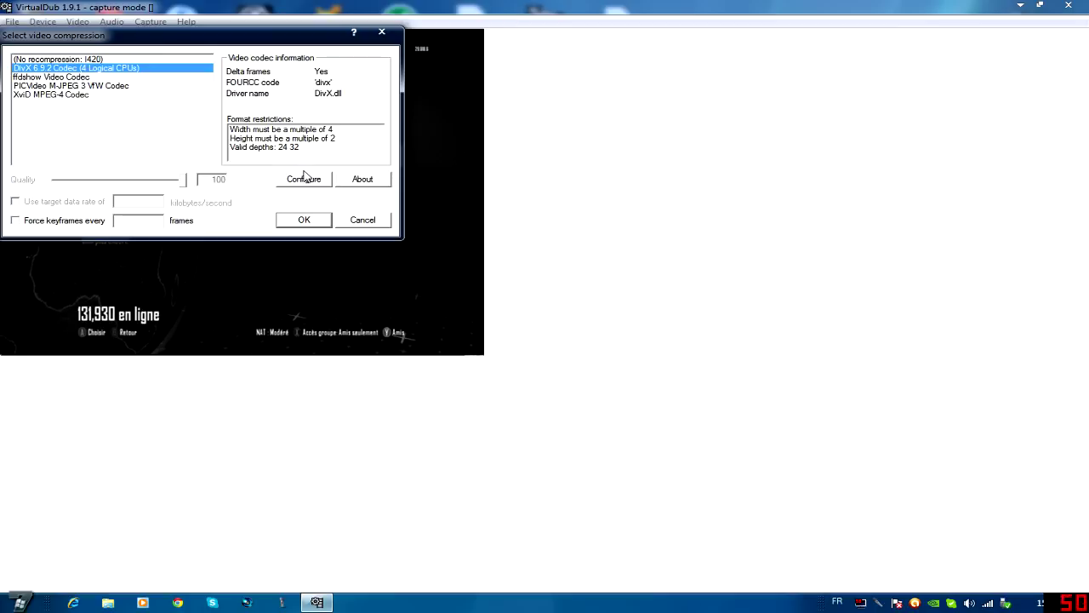
pyautogui.click(298, 180)
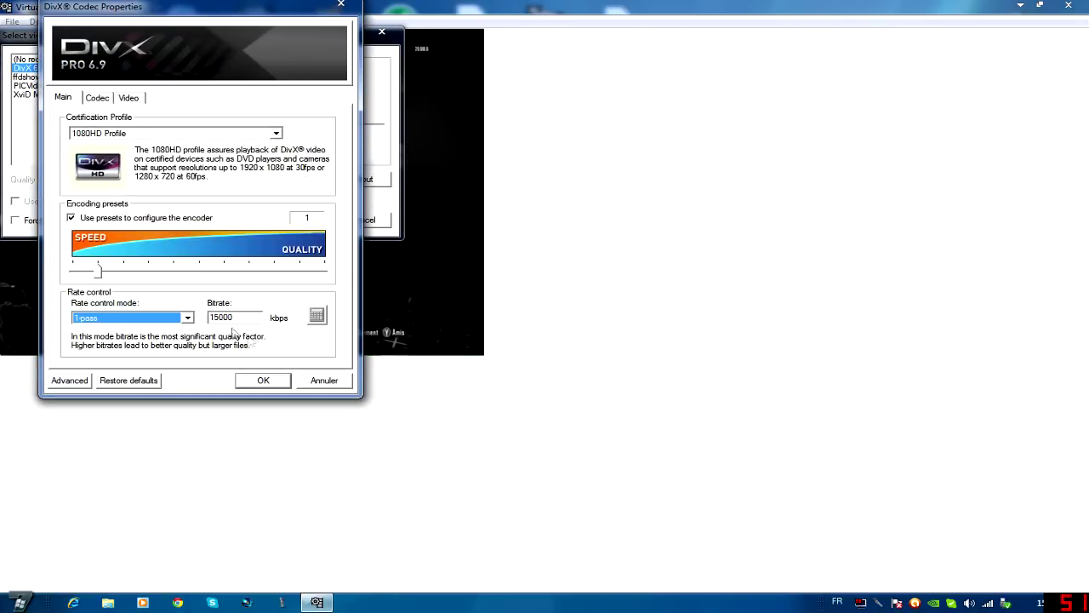
pyautogui.click(263, 380)
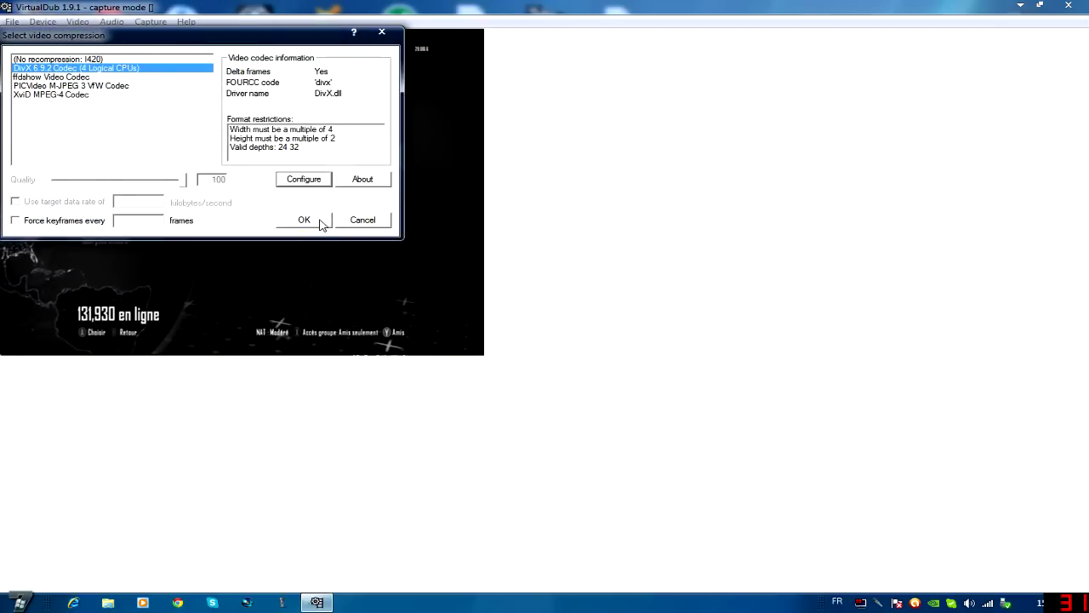
pyautogui.click(305, 219)
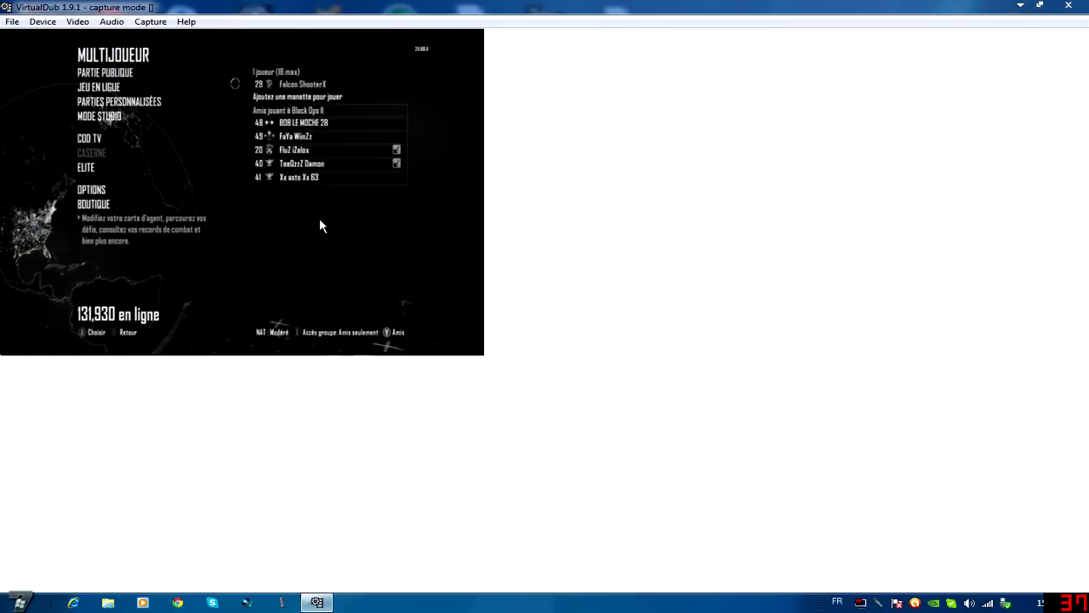
pyautogui.click(86, 20)
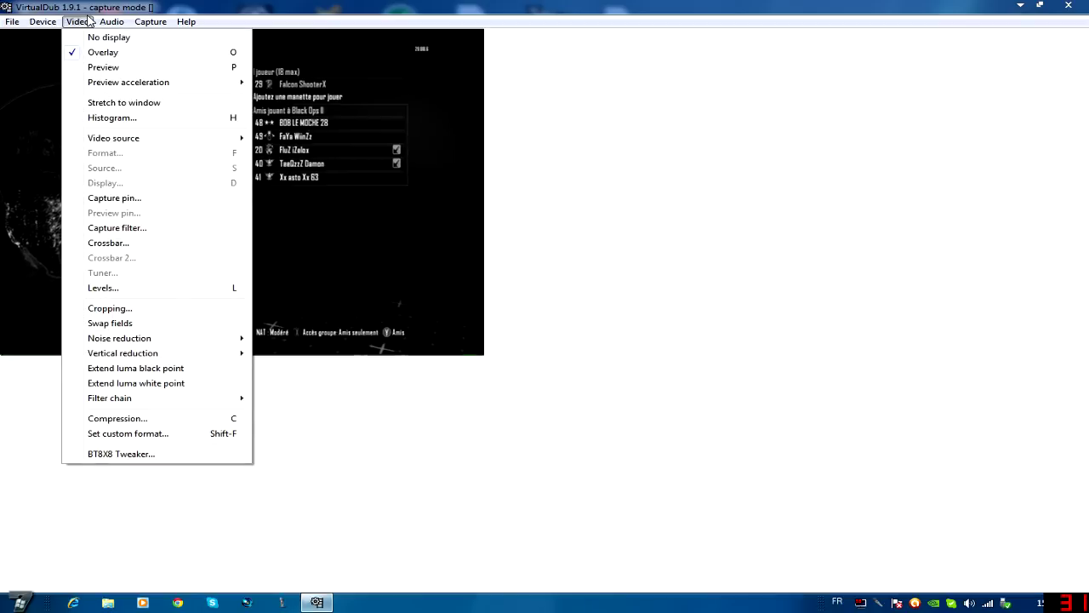
pyautogui.moveTo(112, 21)
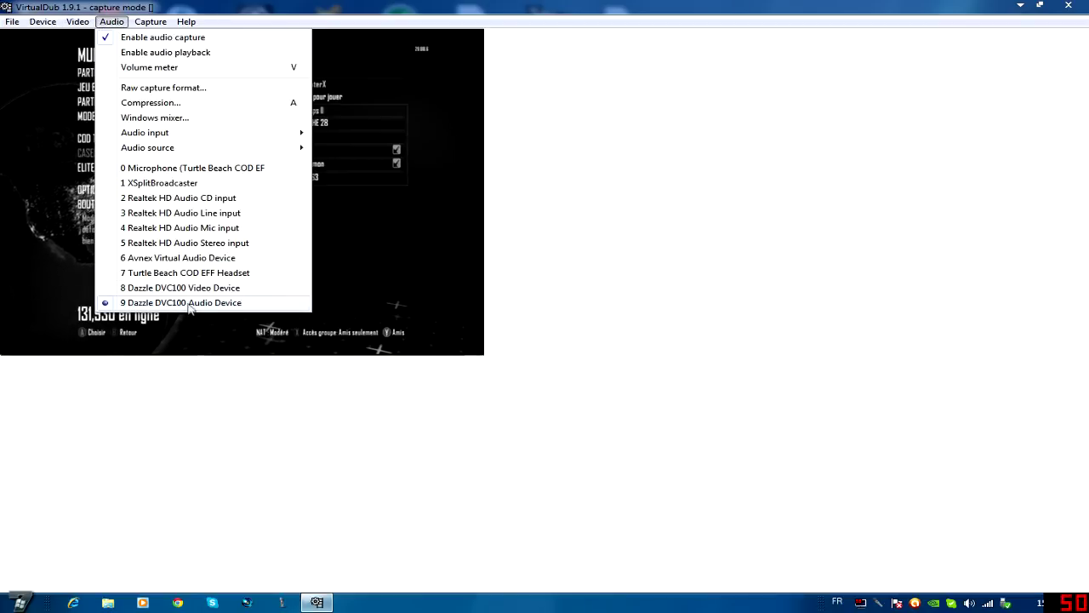
pyautogui.moveTo(150, 24)
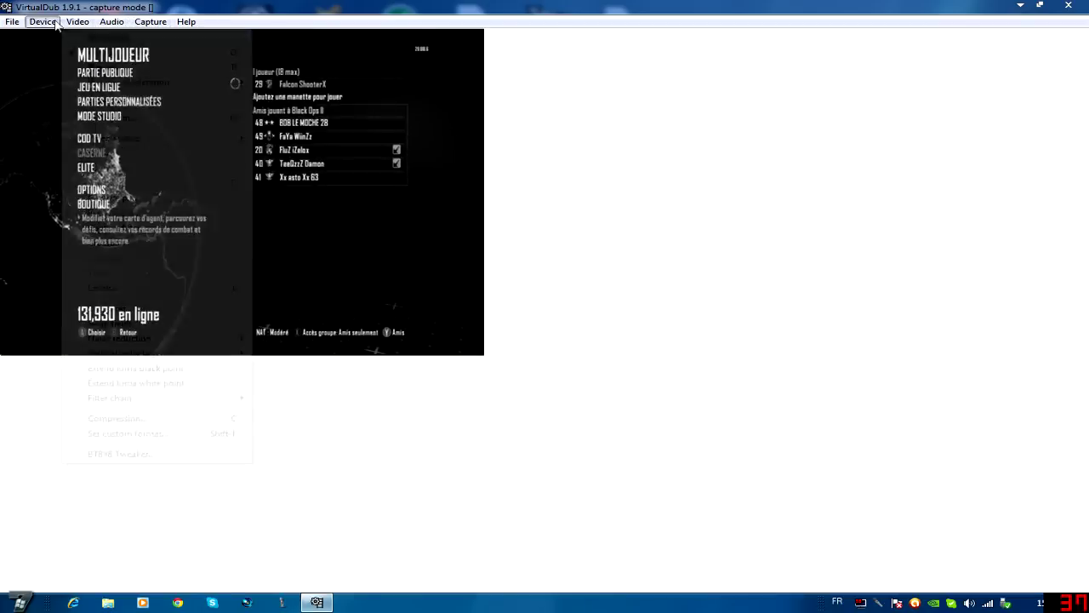
pyautogui.moveTo(10, 26)
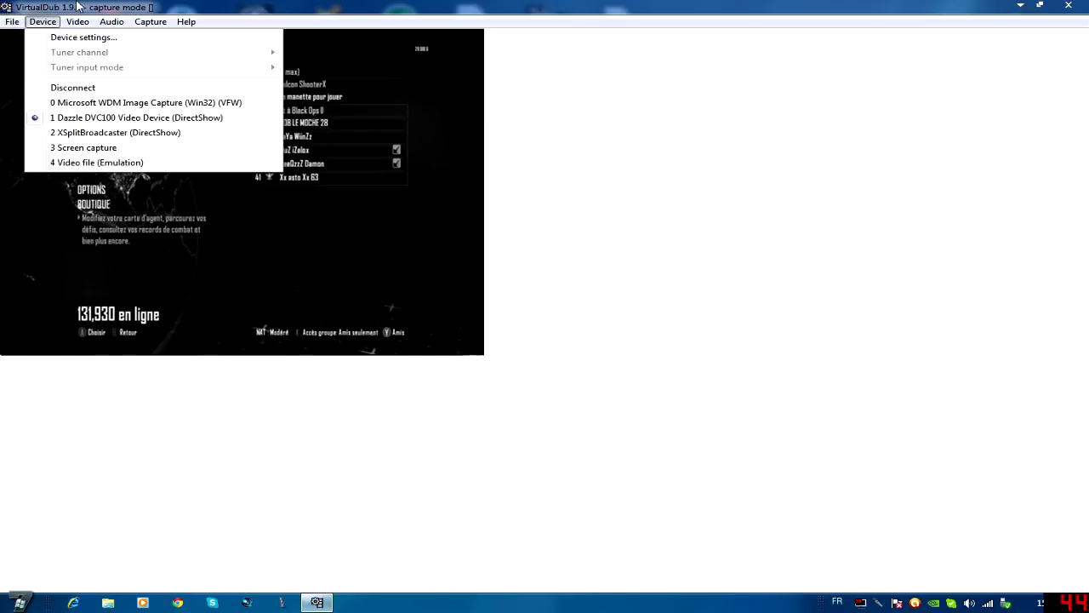
pyautogui.click(65, 28)
# Open the capture pin properties and choose I420 as the colour space for the video stream.
pyautogui.click(73, 23)
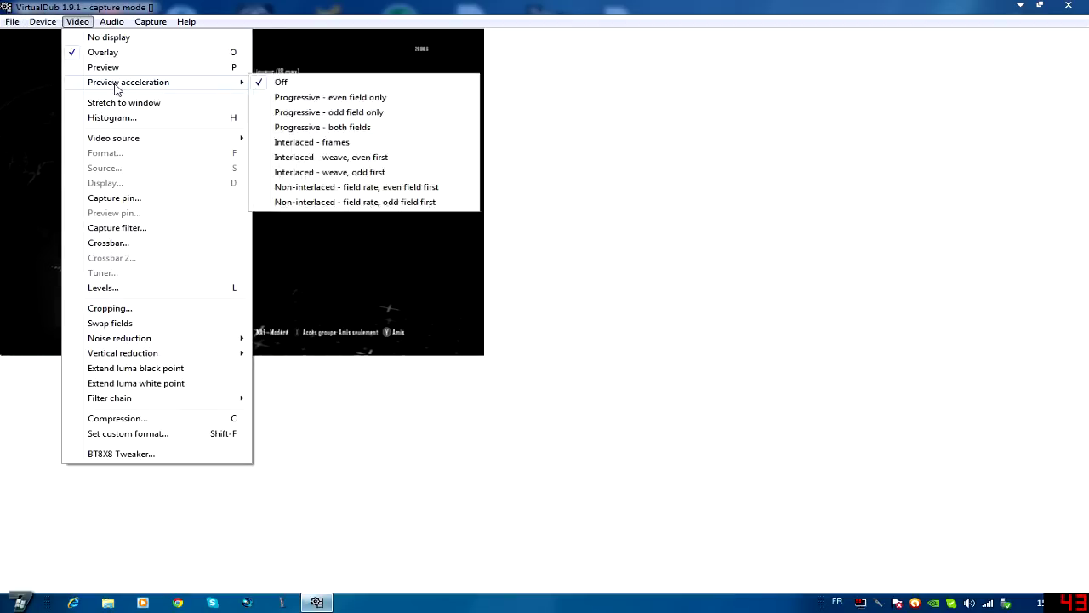
pyautogui.click(114, 201)
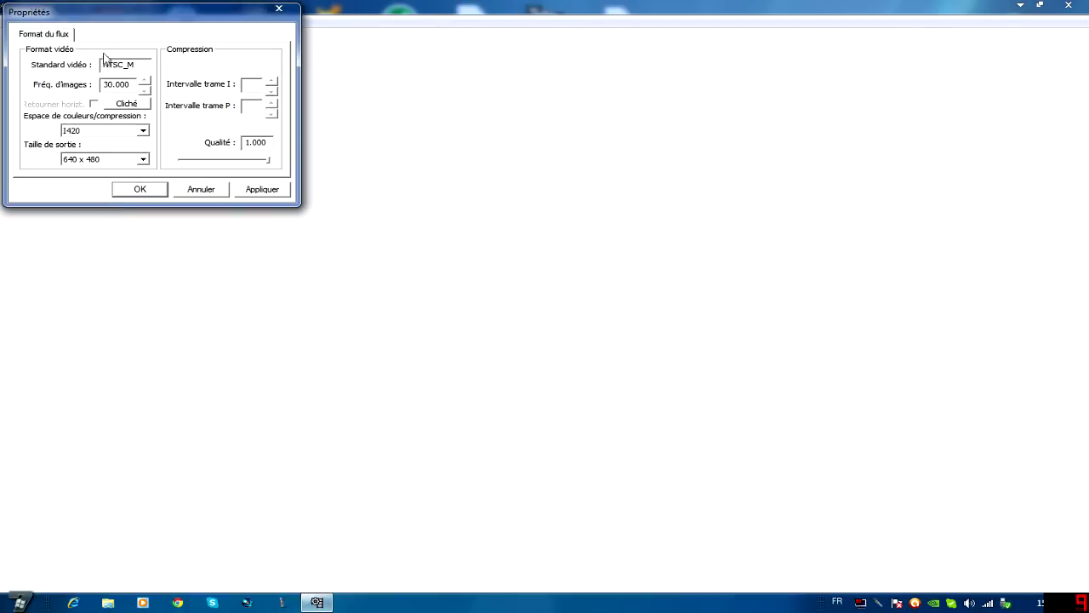
pyautogui.click(143, 131)
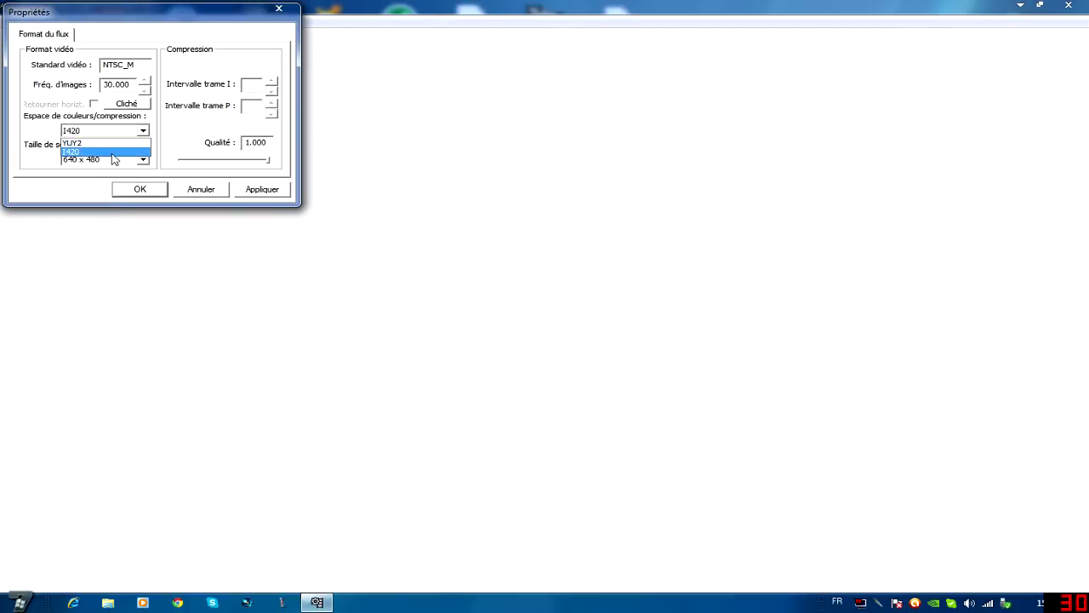
pyautogui.click(111, 143)
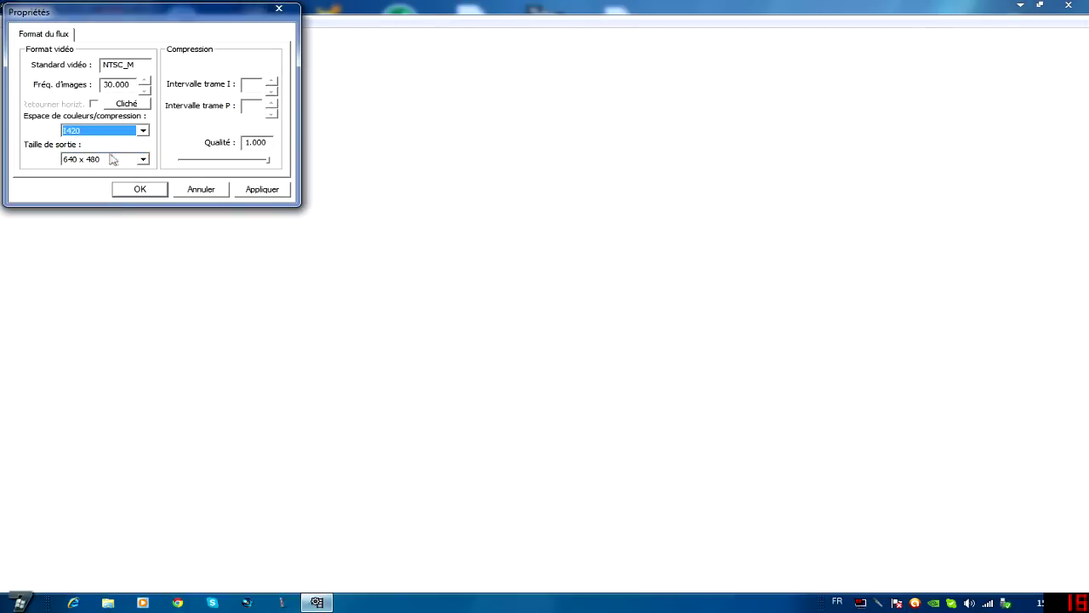
pyautogui.click(96, 131)
pyautogui.click(98, 142)
pyautogui.click(111, 84)
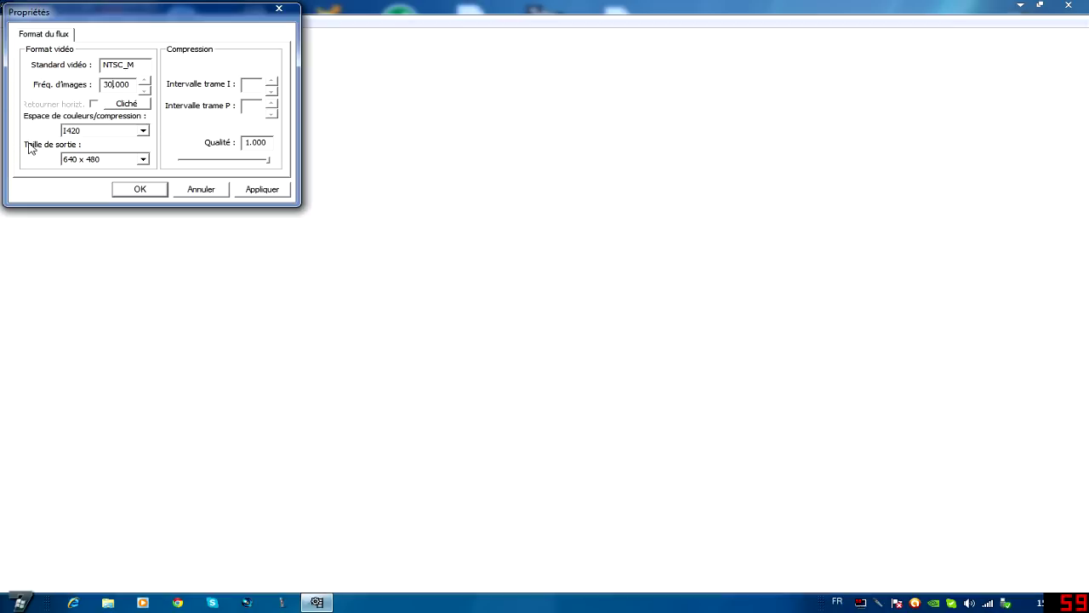
# Set the capture stream's output size to 640 x 480.
pyautogui.click(128, 161)
pyautogui.click(128, 161)
pyautogui.click(128, 160)
pyautogui.click(128, 160)
pyautogui.click(128, 161)
pyautogui.click(128, 161)
pyautogui.click(128, 161)
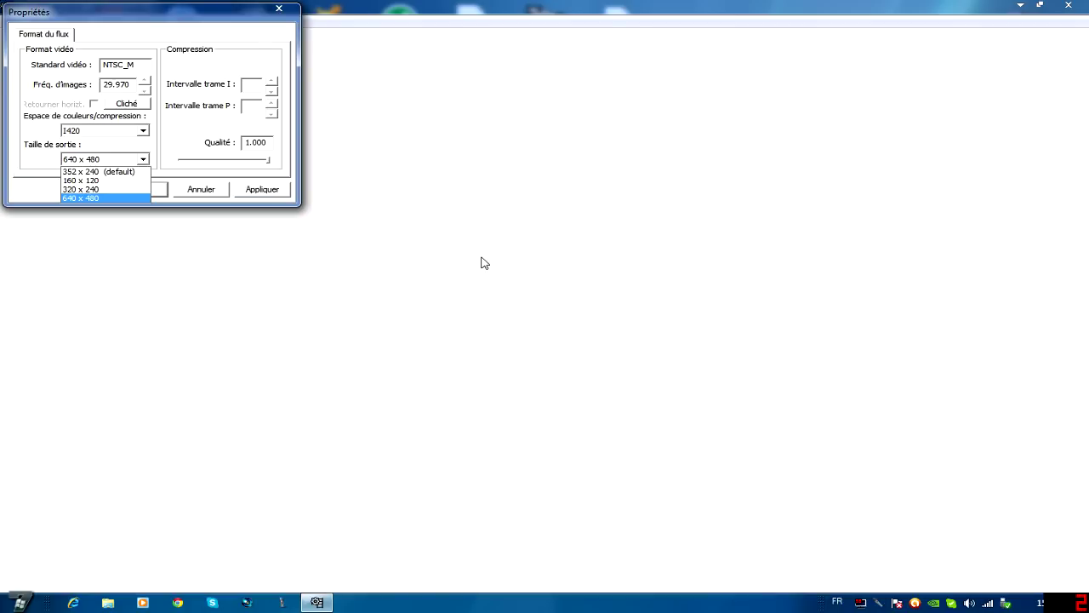
pyautogui.click(128, 199)
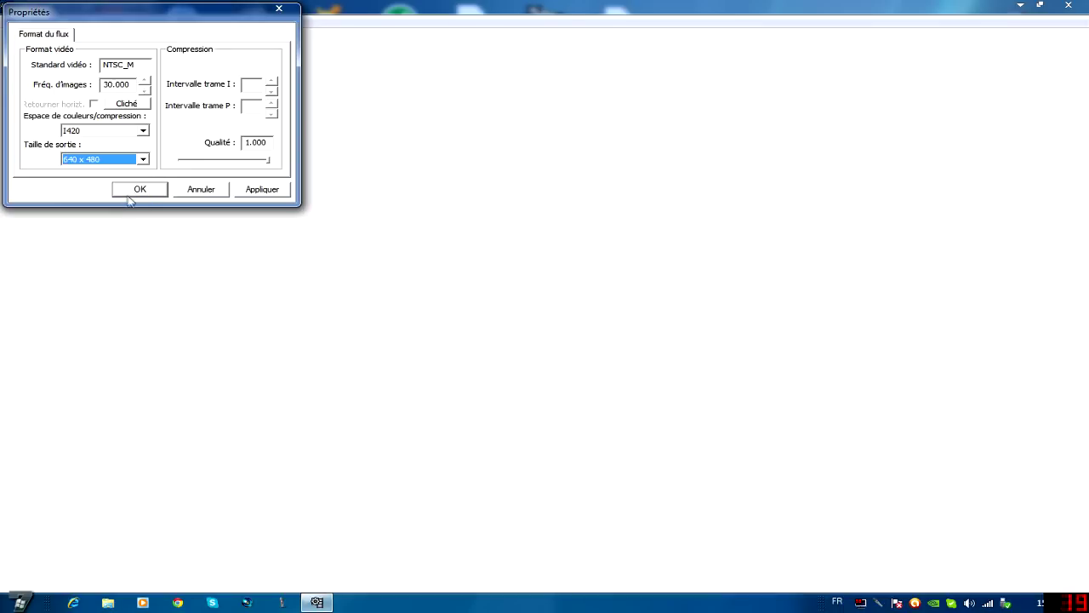
pyautogui.click(91, 160)
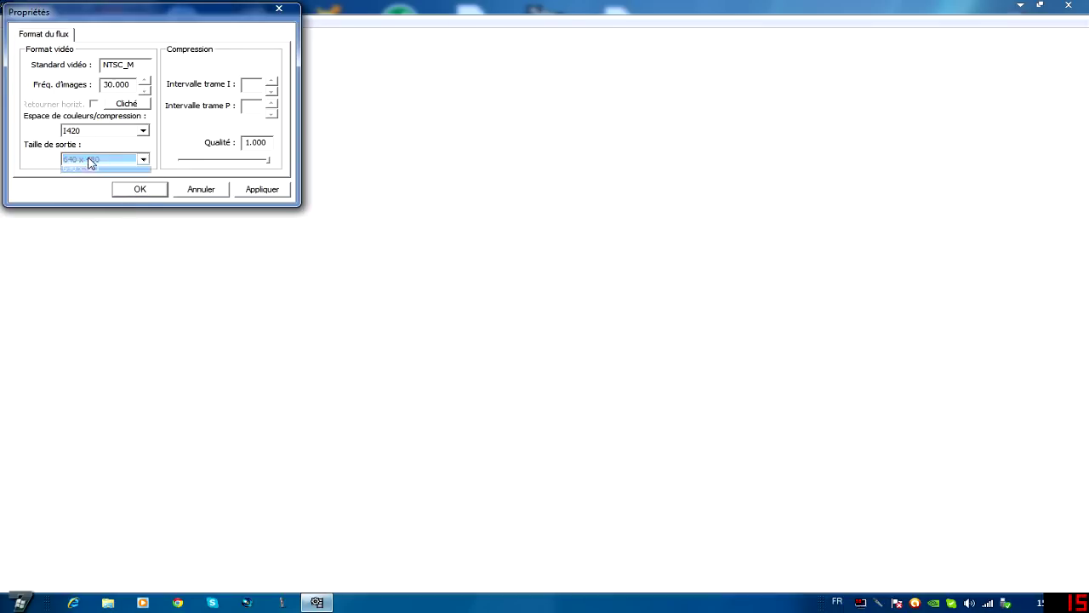
# Confirm the 640 x 480 output size and apply and accept the capture stream format properties.
pyautogui.click(89, 198)
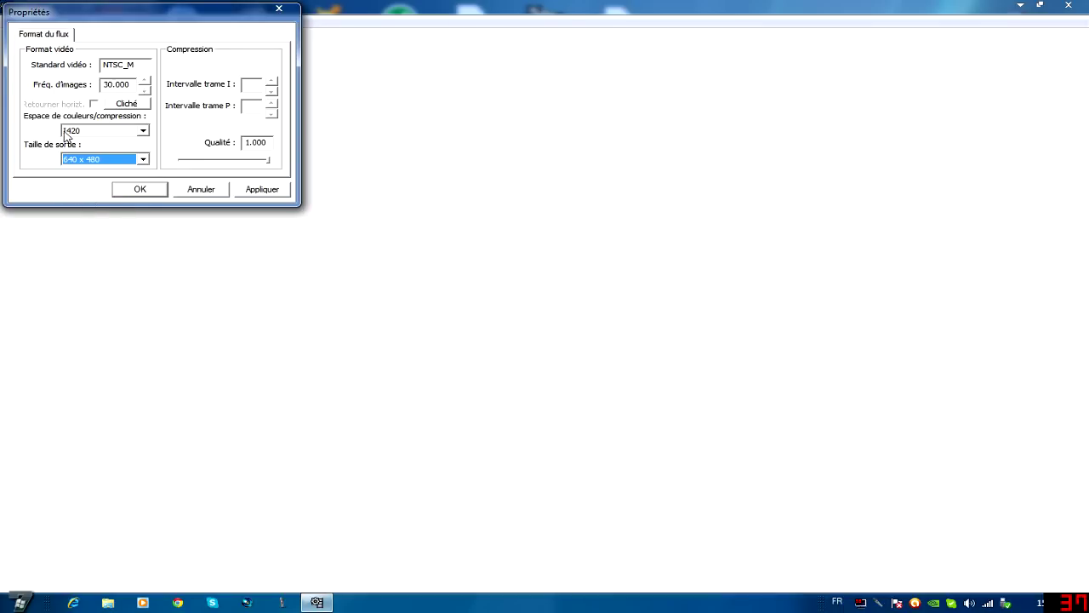
pyautogui.click(93, 160)
pyautogui.click(94, 161)
pyautogui.click(95, 162)
pyautogui.click(96, 162)
pyautogui.click(110, 84)
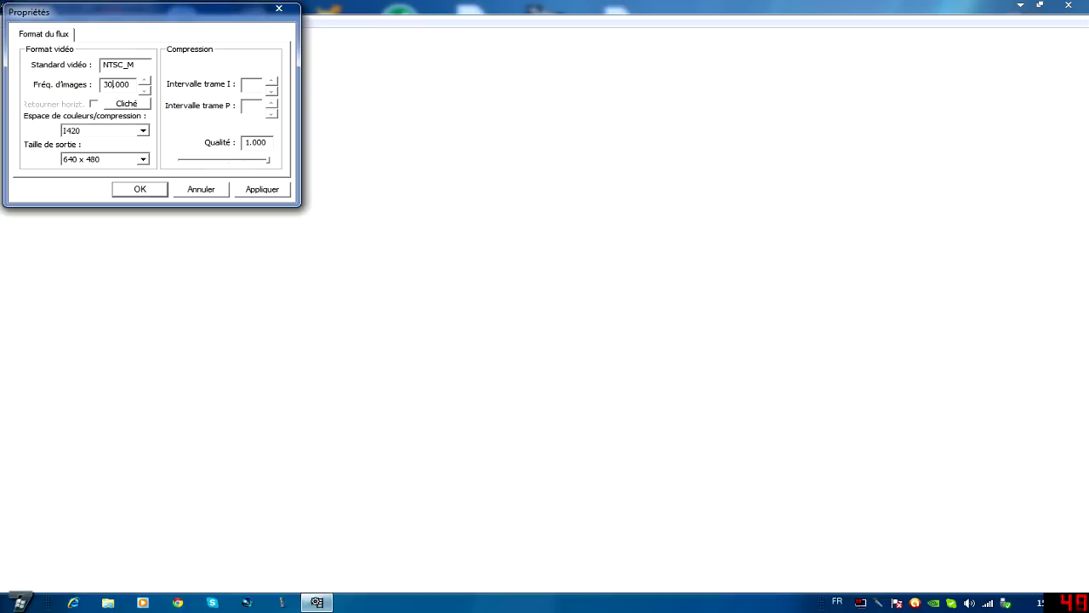
pyautogui.click(265, 190)
pyautogui.click(138, 188)
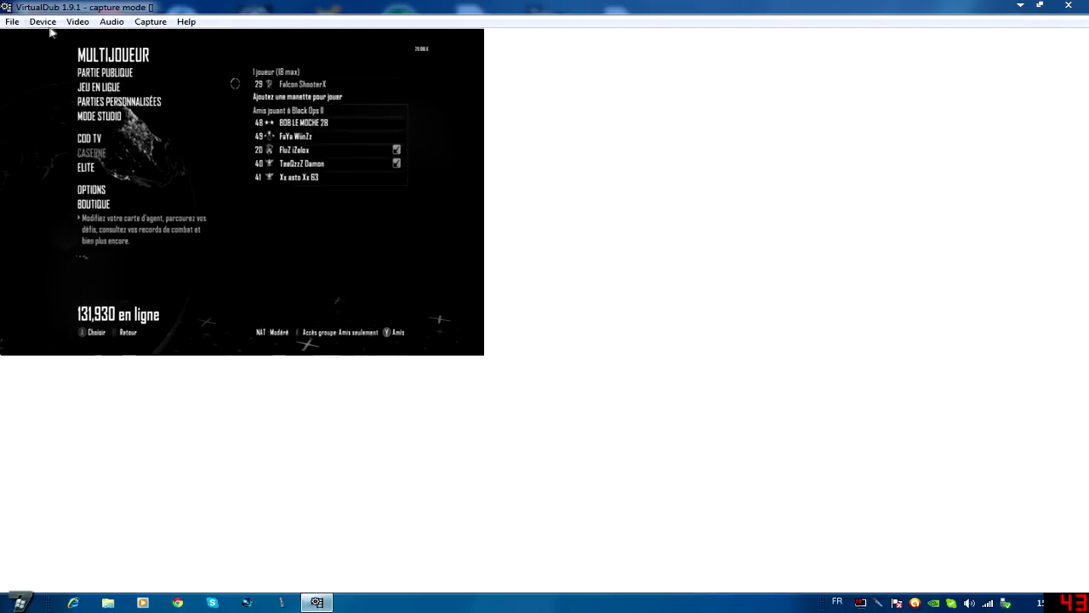
# Try stretching the capture preview to fill the window.
pyautogui.click(78, 21)
pyautogui.click(106, 102)
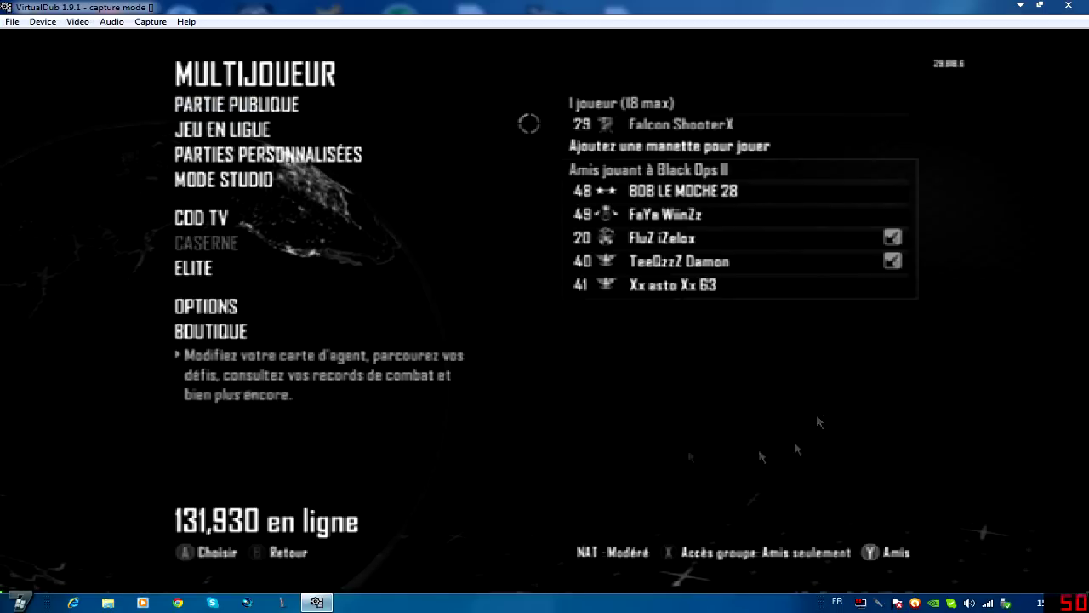
pyautogui.click(78, 21)
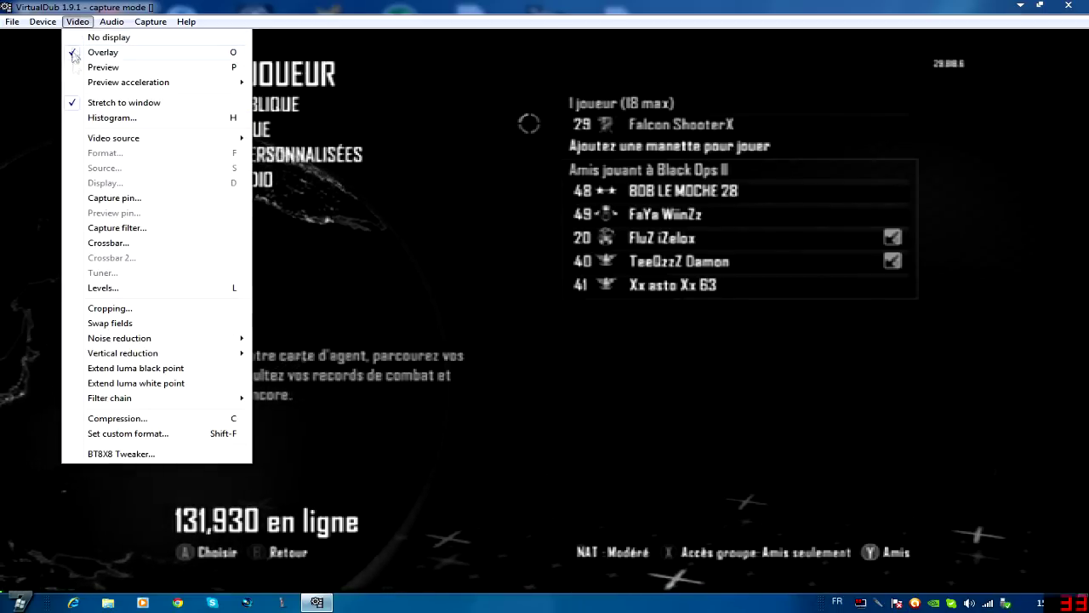
pyautogui.click(81, 103)
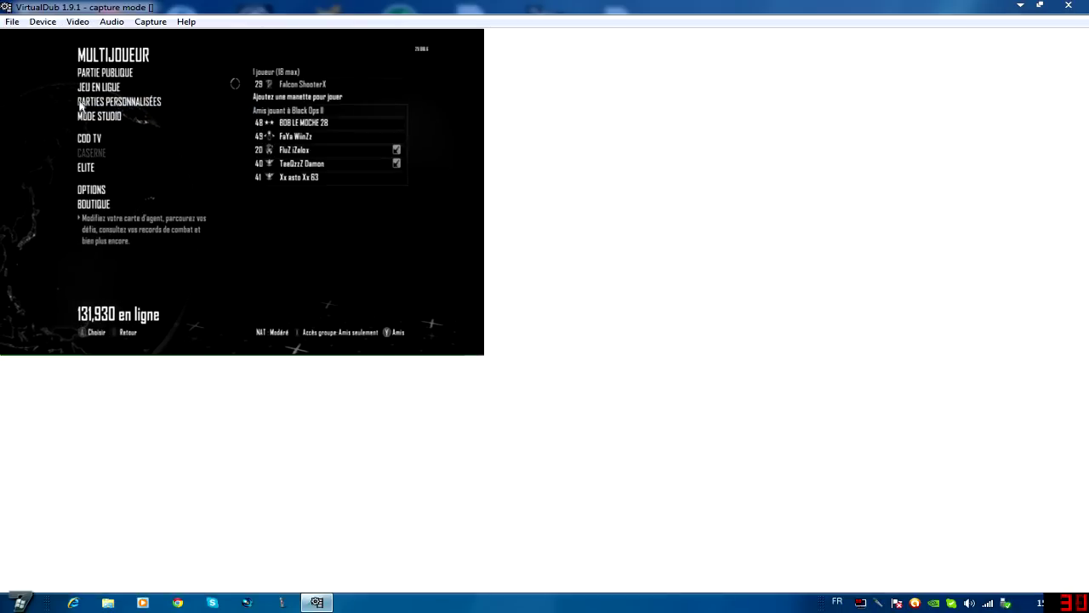
pyautogui.click(12, 21)
pyautogui.click(77, 21)
pyautogui.click(151, 21)
pyautogui.click(150, 21)
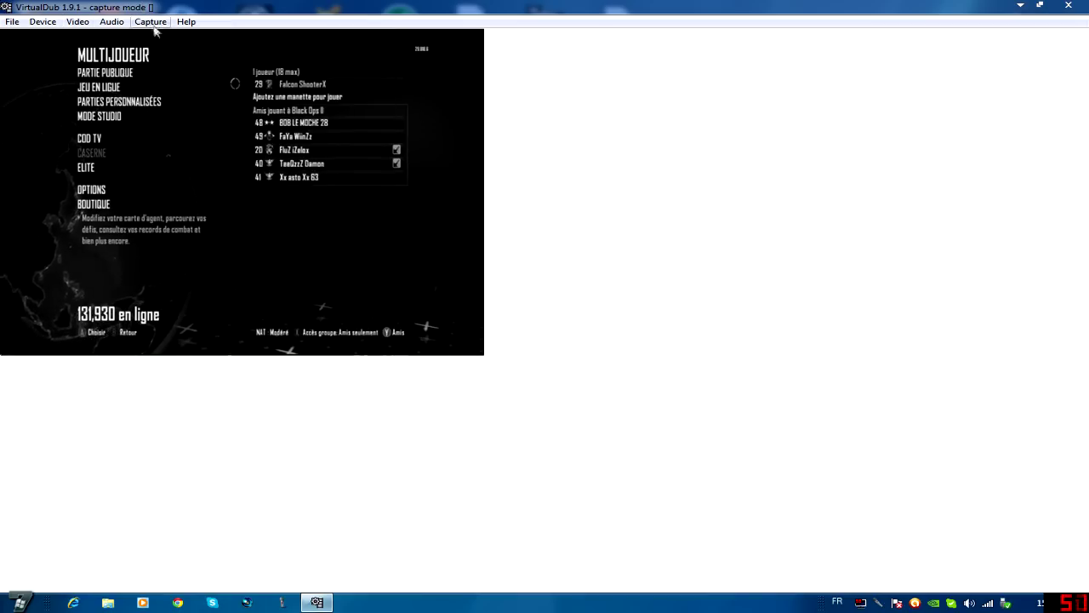
# Exit capture mode and open the video teste.avi from the Xbox capture Virtualdub folder.
pyautogui.click(12, 22)
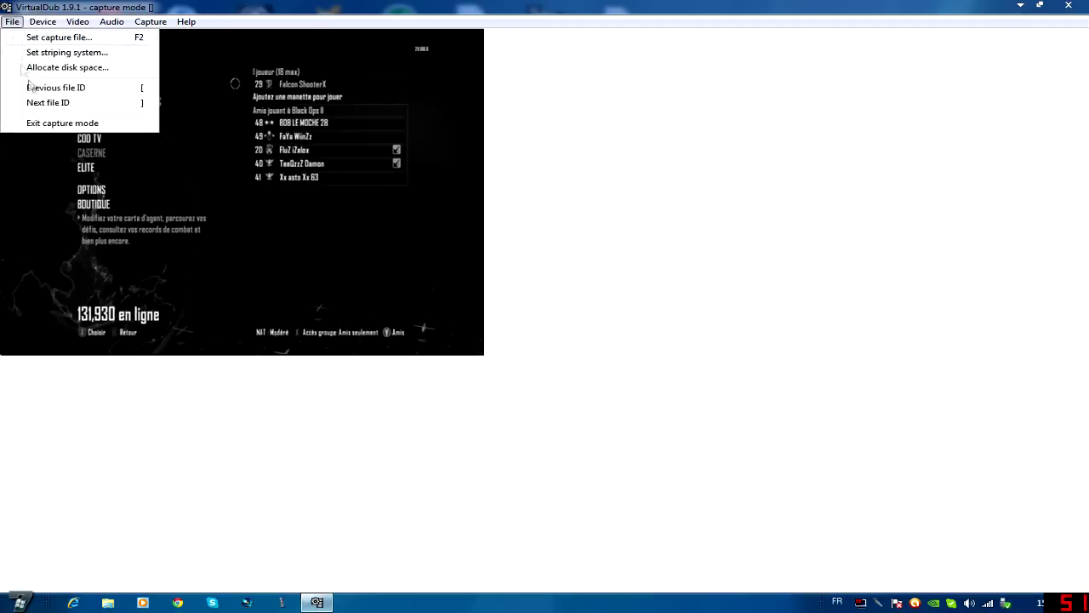
pyautogui.click(47, 128)
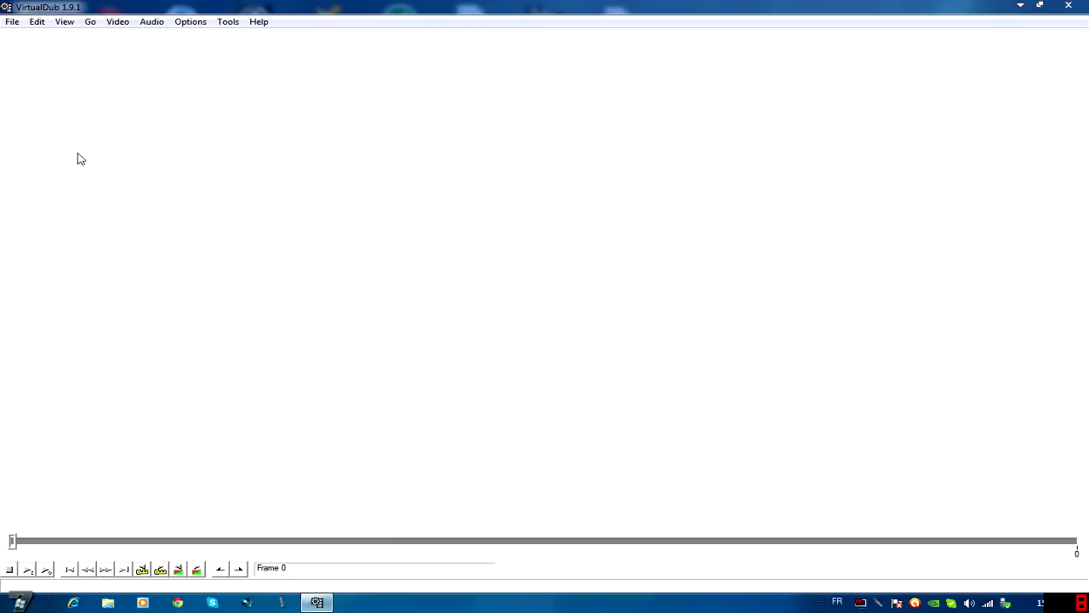
pyautogui.click(12, 21)
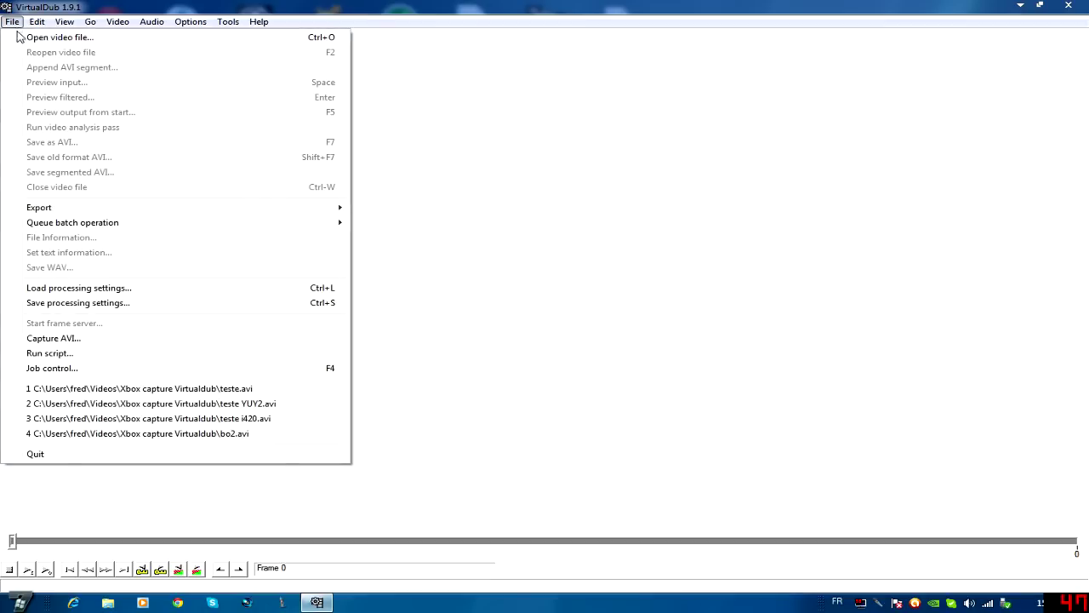
pyautogui.click(24, 37)
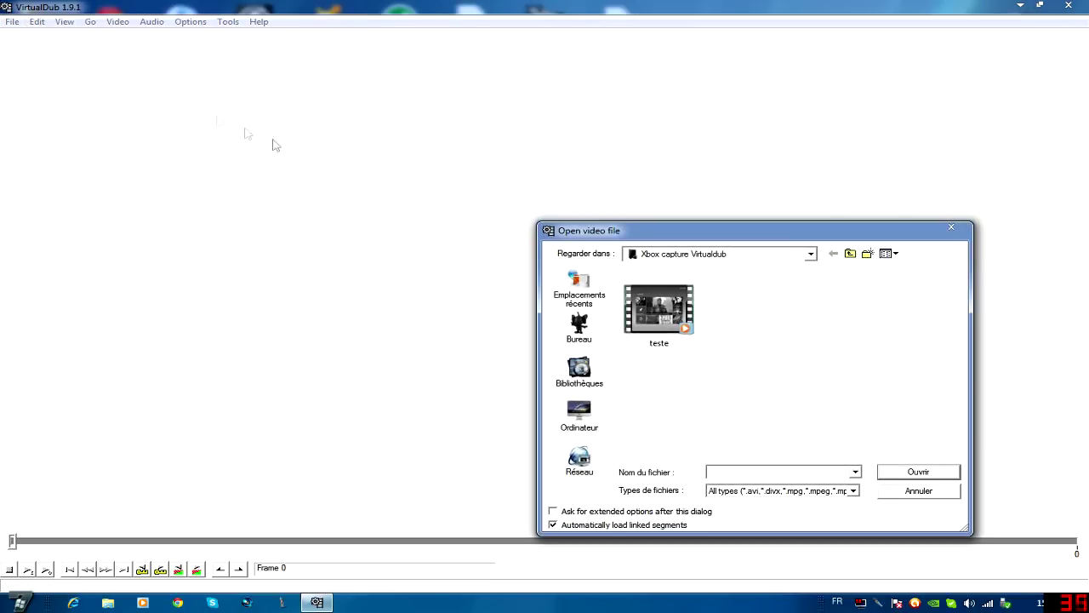
pyautogui.doubleClick(686, 312)
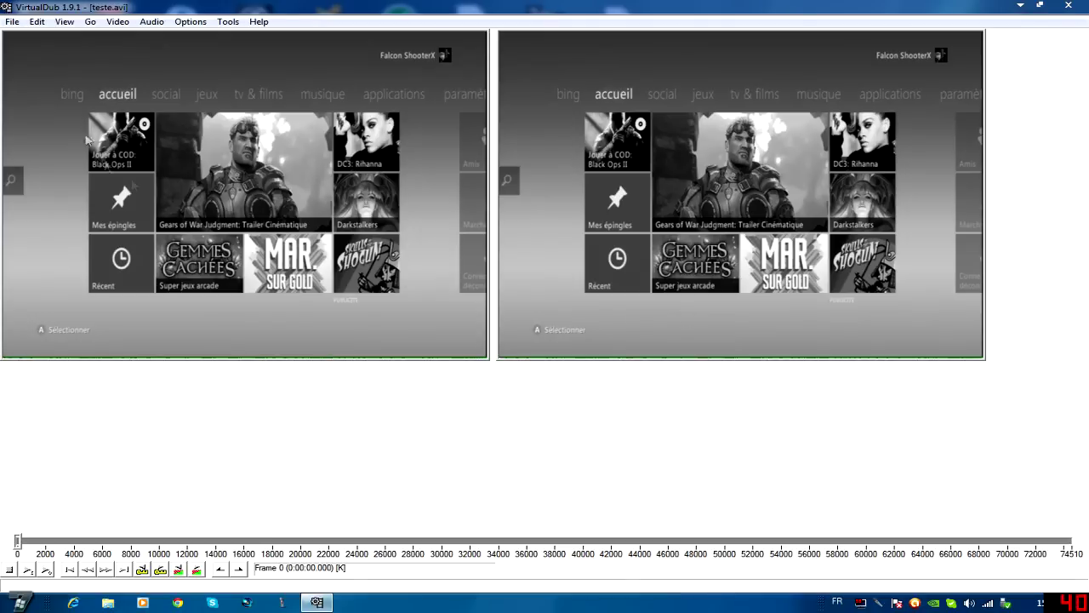
# Play the clip's output briefly from about frame 23535 and shrink the source video pane to 6% zoom.
pyautogui.moveTo(293, 539); pyautogui.dragTo(386, 553)
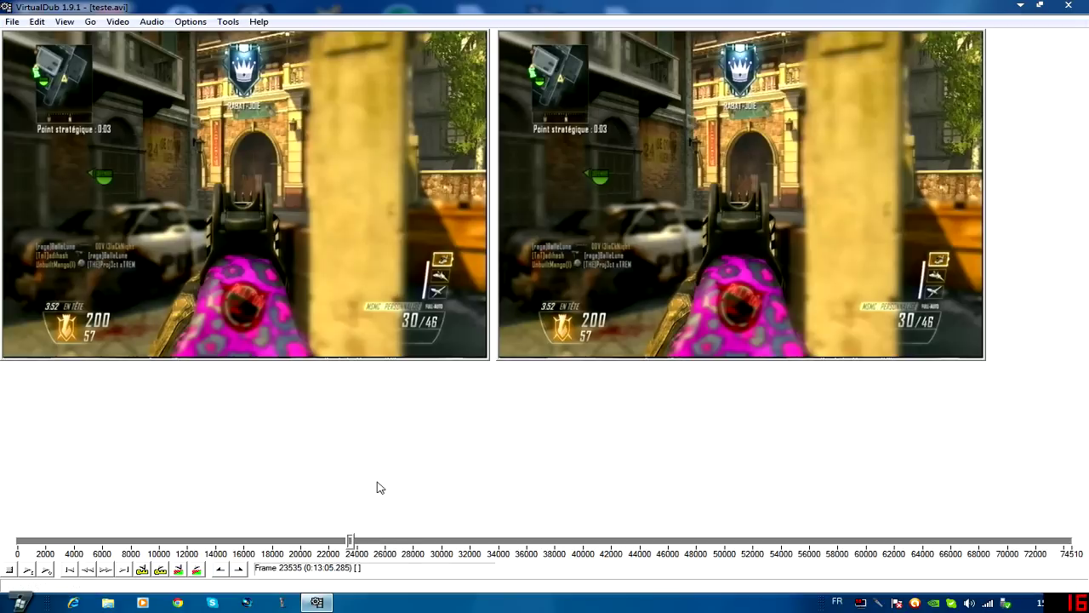
pyautogui.click(47, 570)
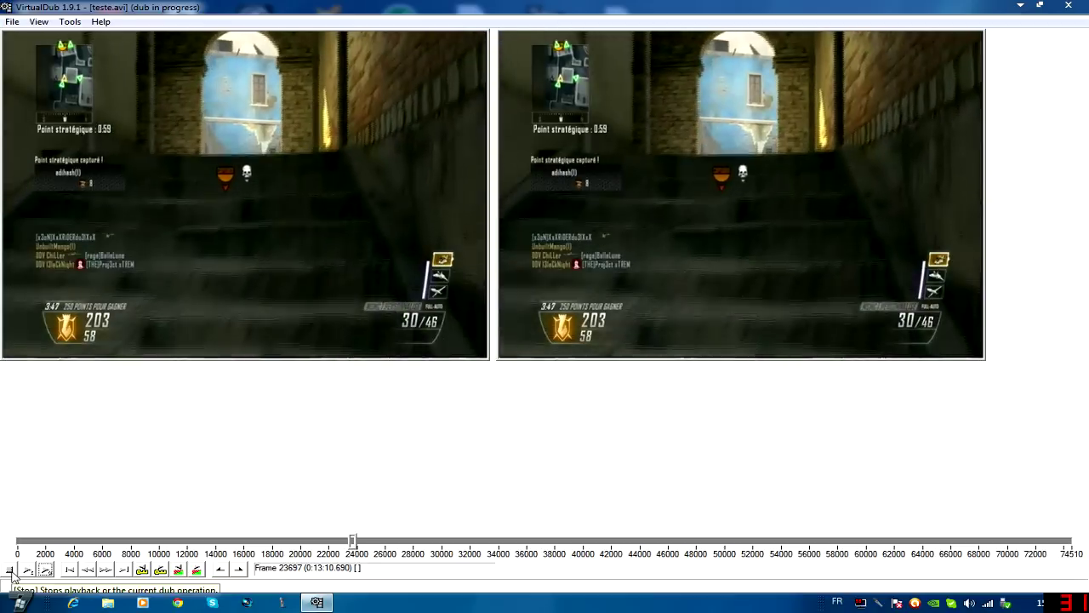
pyautogui.click(11, 576)
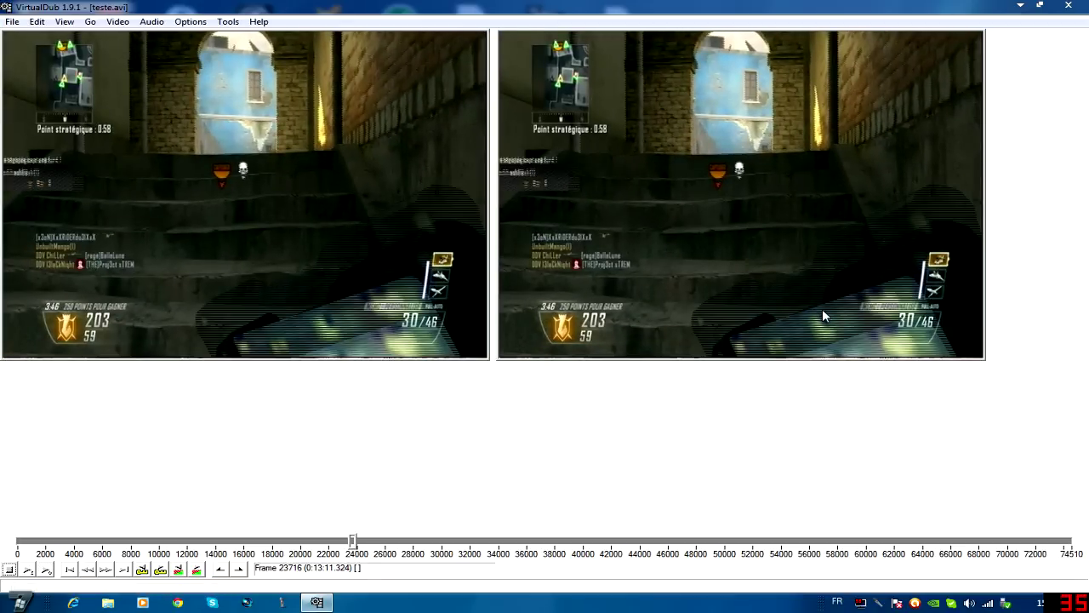
pyautogui.rightClick(388, 293)
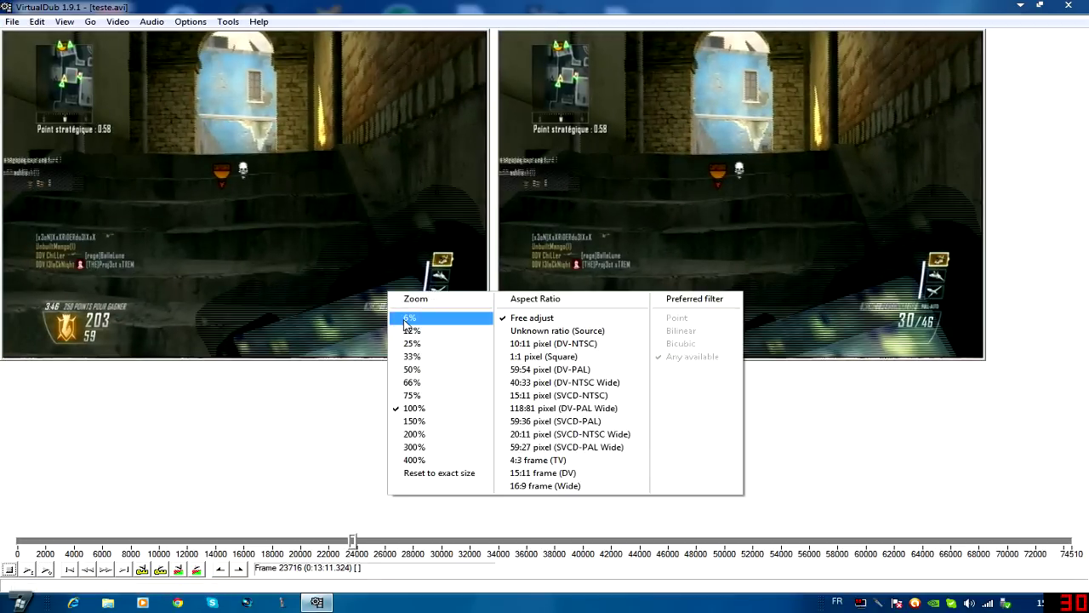
pyautogui.click(406, 318)
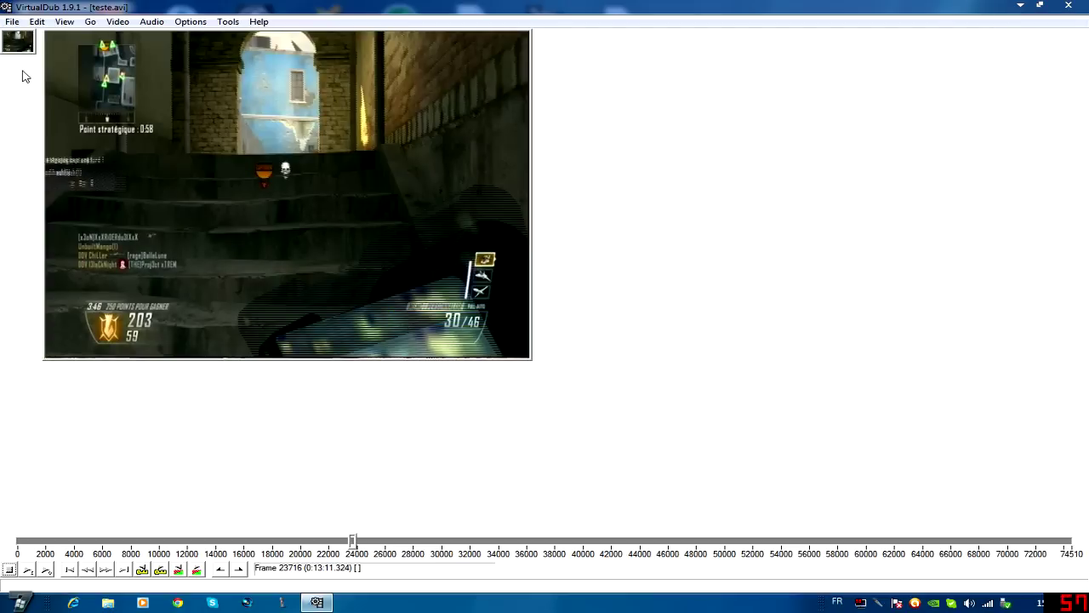
# Select DivX 6.9.2 Codec (4 Logical CPUs) as the video compression, look through its configuration and accept the compression choice.
pyautogui.click(118, 21)
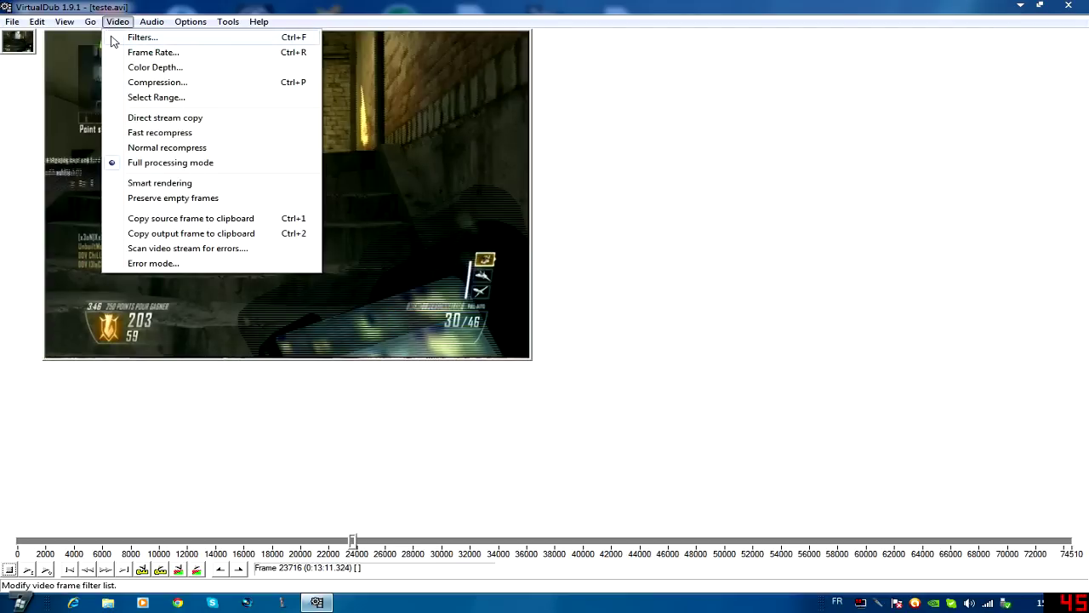
pyautogui.click(145, 83)
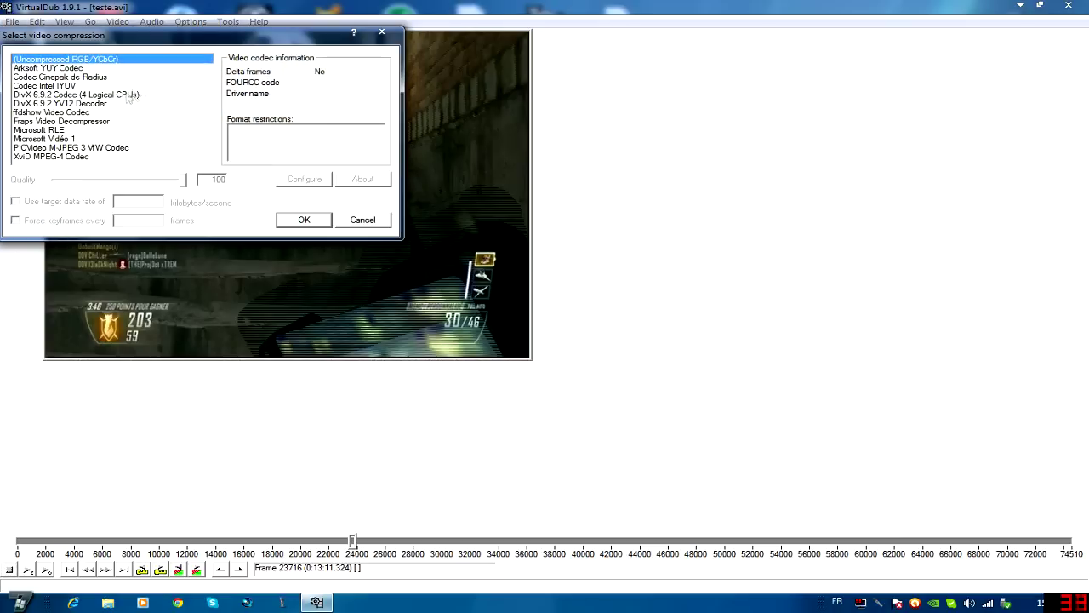
pyautogui.click(98, 94)
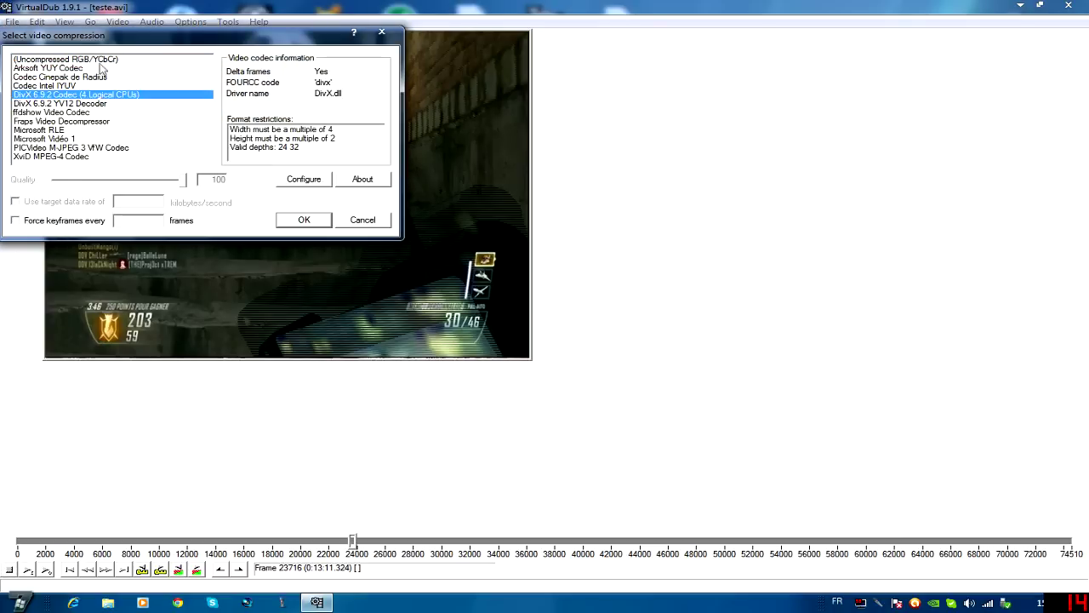
pyautogui.click(98, 59)
pyautogui.click(100, 94)
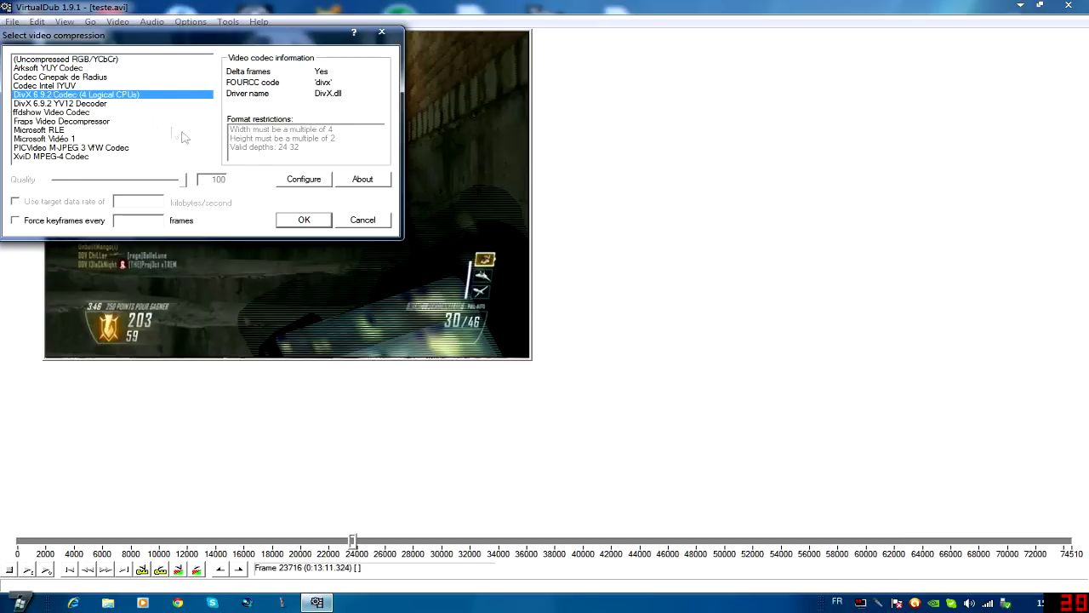
pyautogui.click(303, 180)
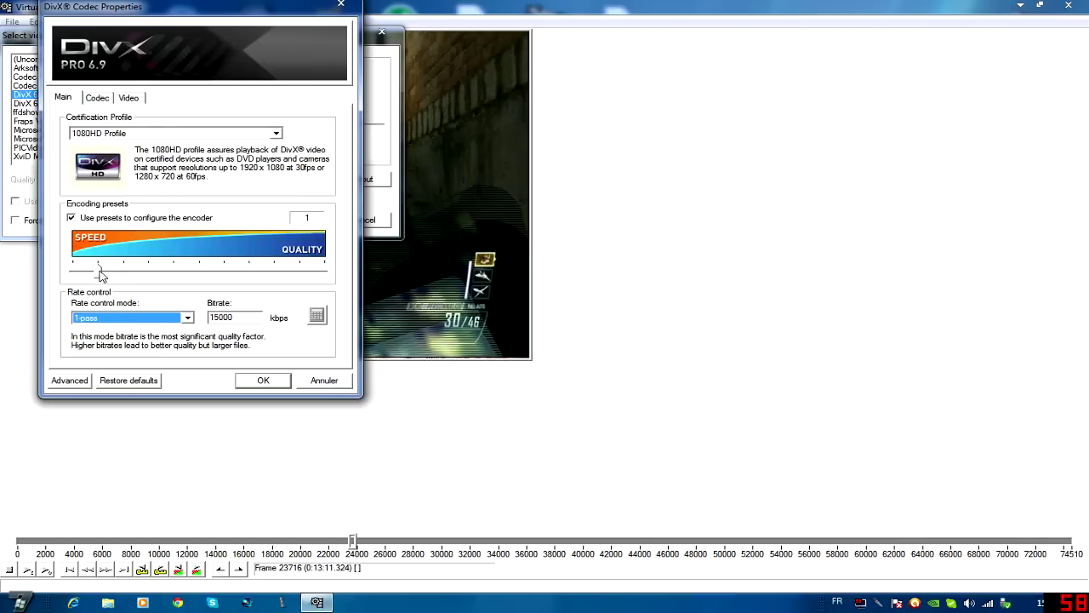
pyautogui.click(356, 6)
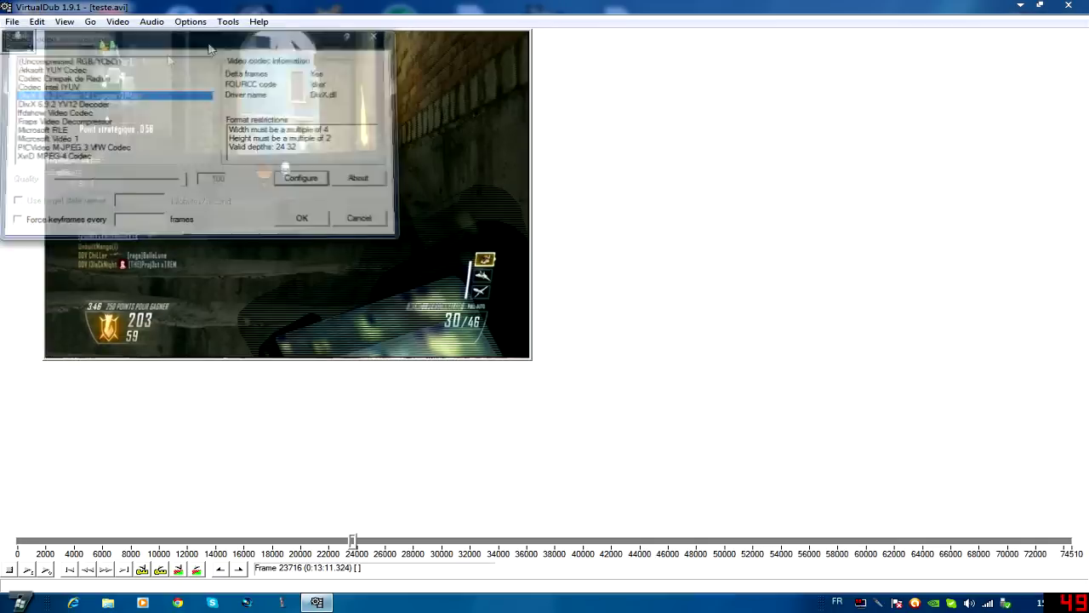
pyautogui.click(307, 220)
# Load the saved processing settings file for the open video.
pyautogui.click(12, 21)
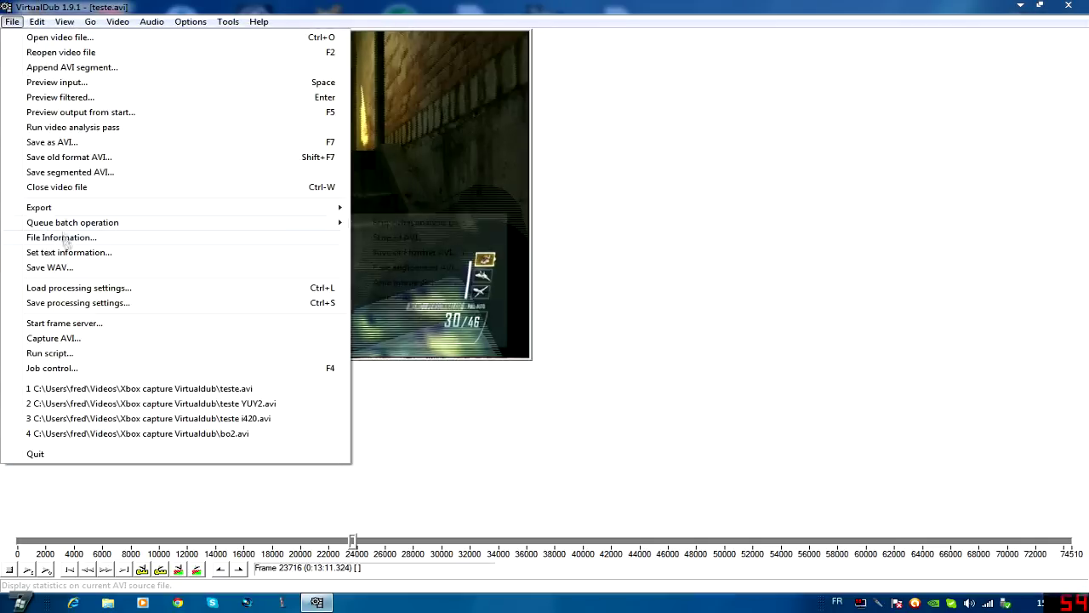
pyautogui.click(75, 288)
pyautogui.scroll(-3, 183, 244)
pyautogui.doubleClick(499, 281)
pyautogui.click(669, 351)
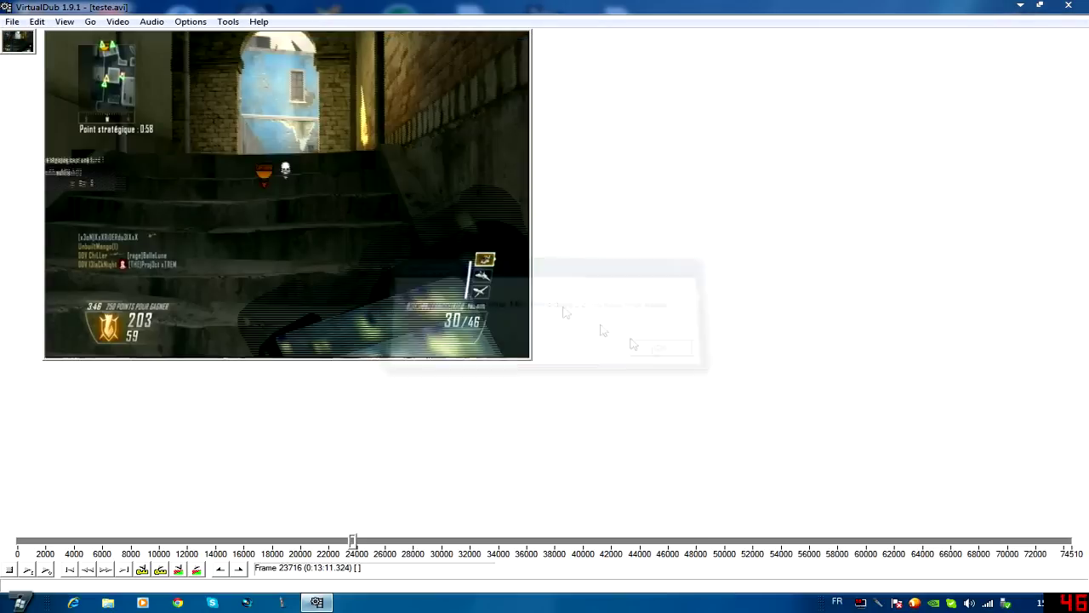
# Check the video filter list for the loaded deinterlace filter and close it.
pyautogui.click(118, 21)
pyautogui.click(133, 36)
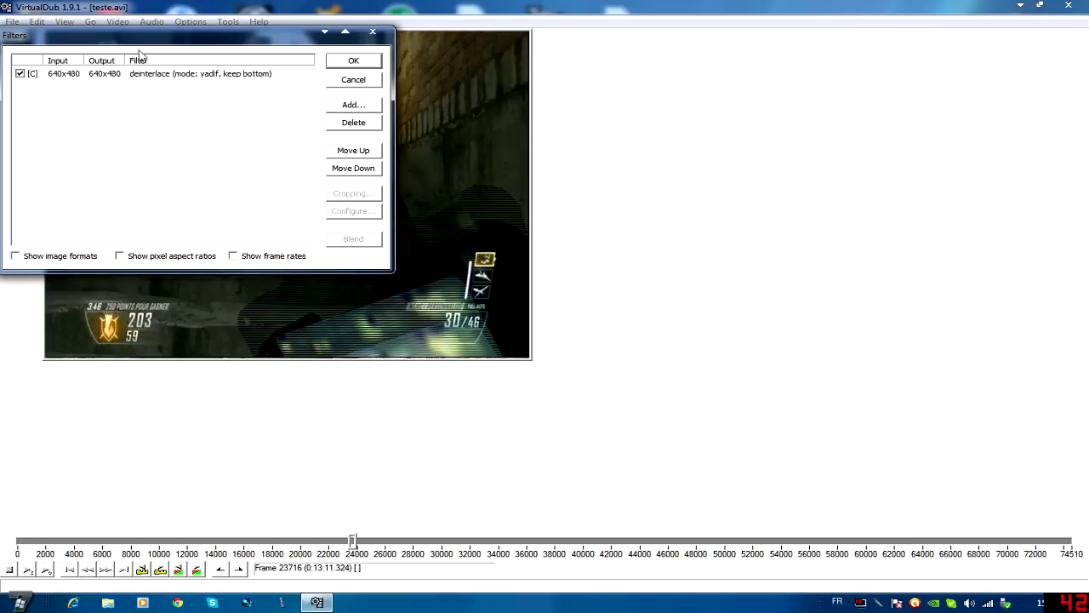
pyautogui.click(373, 32)
# Set the DivX codec's encoding preset to 8 and accept the video compression settings.
pyautogui.click(118, 21)
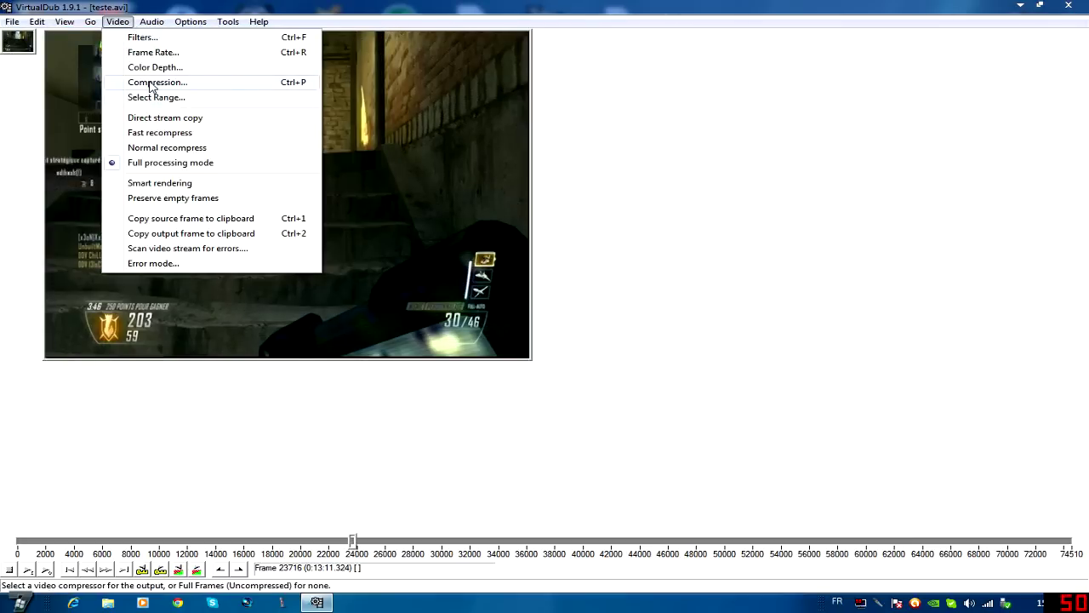
pyautogui.click(150, 82)
pyautogui.click(315, 180)
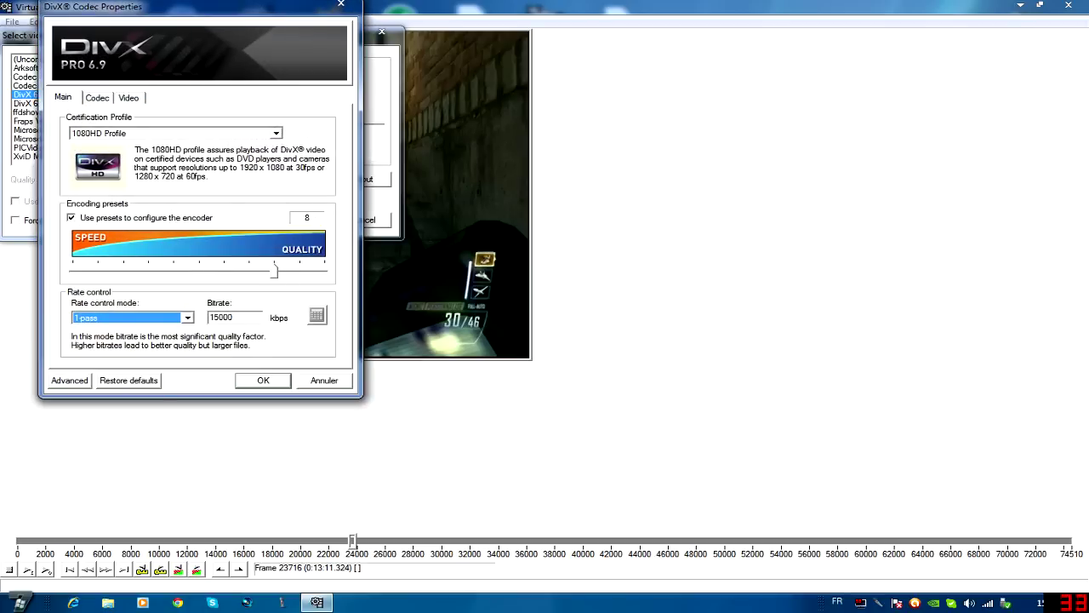
pyautogui.moveTo(278, 270)
pyautogui.mouseDown()
pyautogui.moveTo(320, 276)
pyautogui.moveTo(283, 279)
pyautogui.mouseUp()
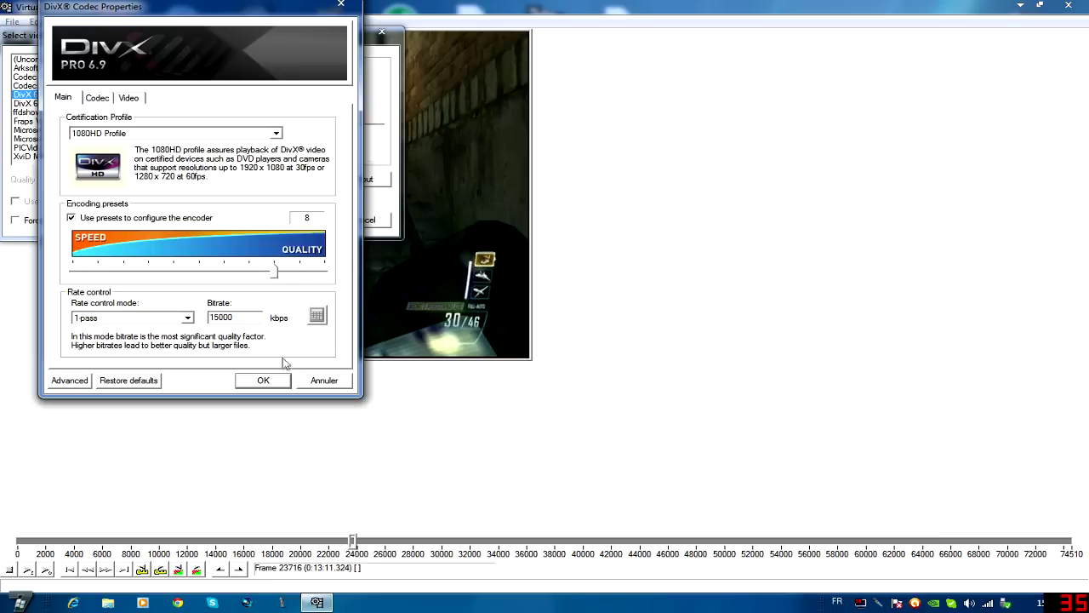
pyautogui.click(263, 380)
pyautogui.click(304, 217)
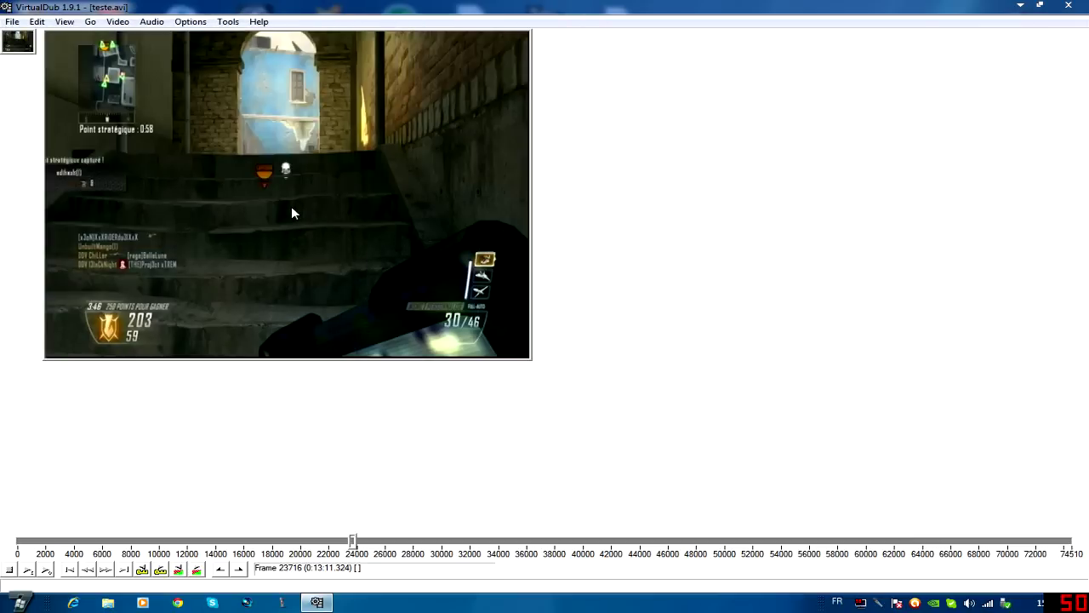
# Configure the deinterlace filter to interpolate using the Yadif algorithm and keep the bottom field, discarding the top field.
pyautogui.click(117, 22)
pyautogui.click(141, 36)
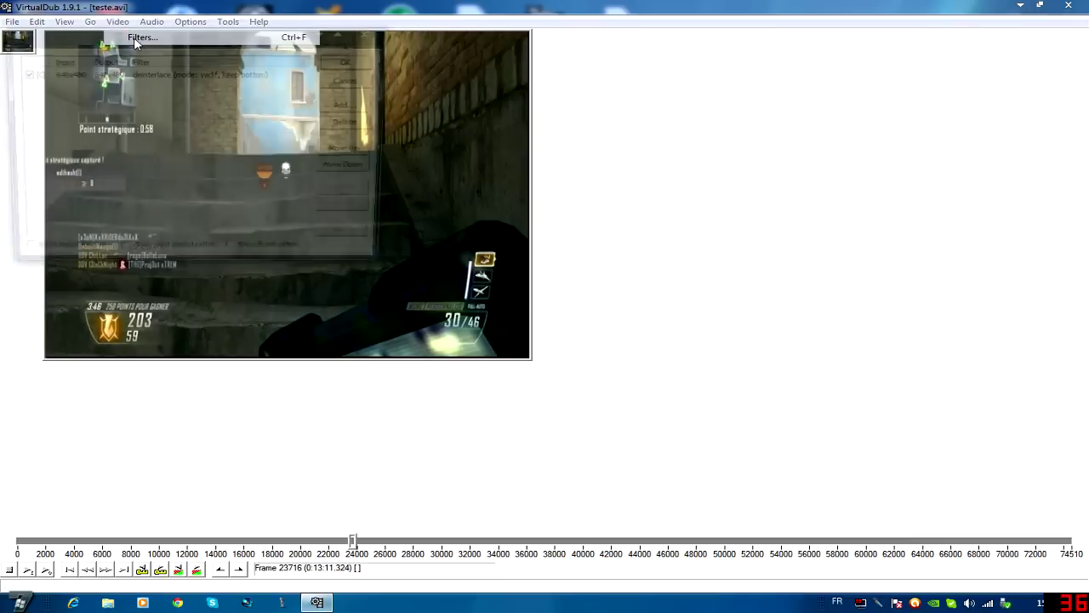
pyautogui.click(132, 76)
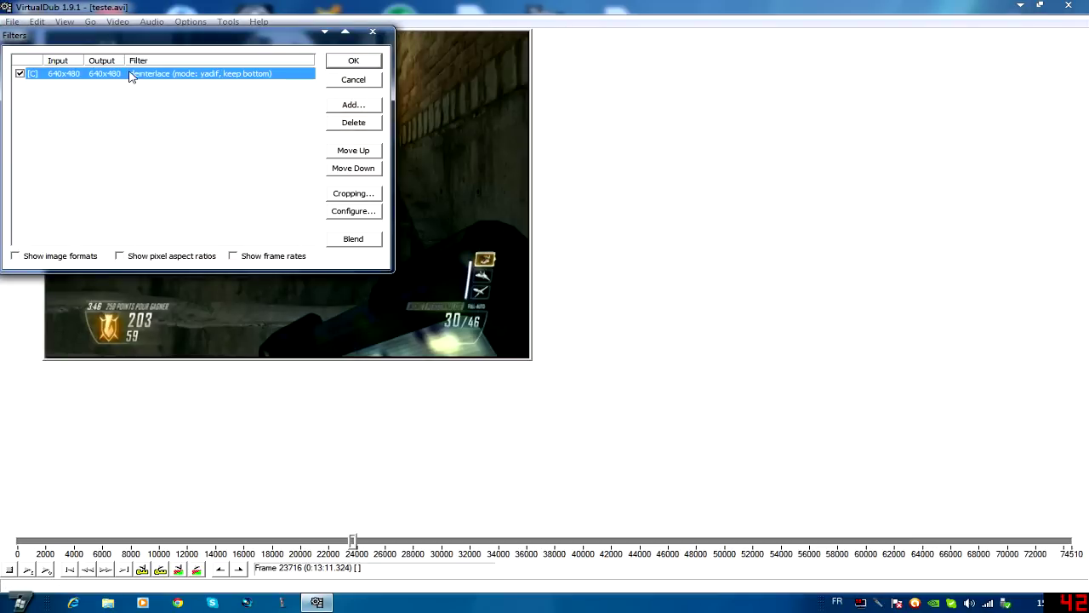
pyautogui.click(341, 211)
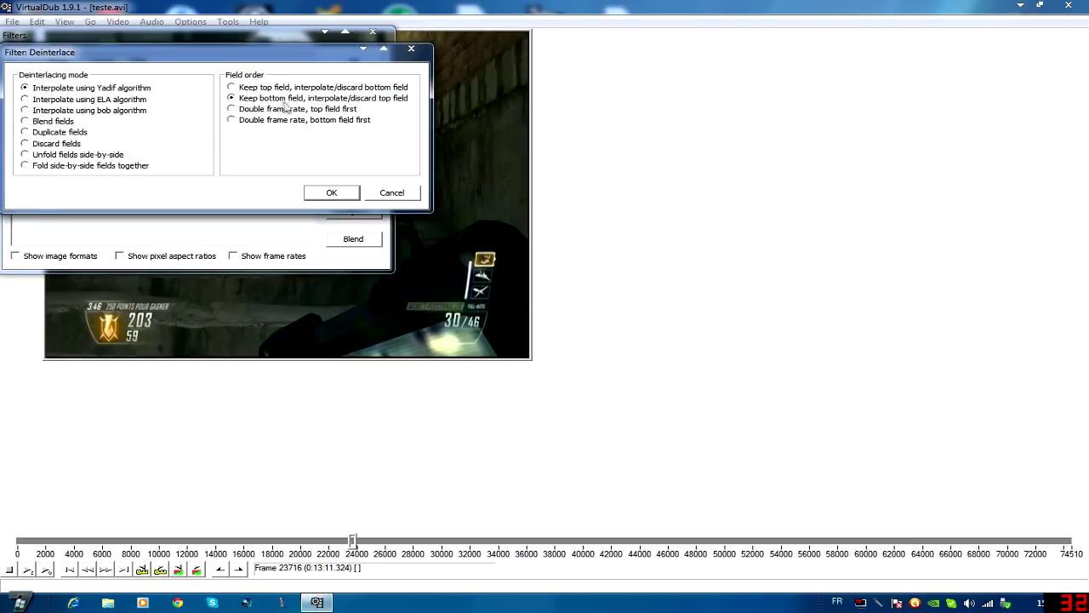
pyautogui.click(334, 193)
# Add a resize filter with an absolute new size of 1280 x 720 pixels.
pyautogui.click(353, 104)
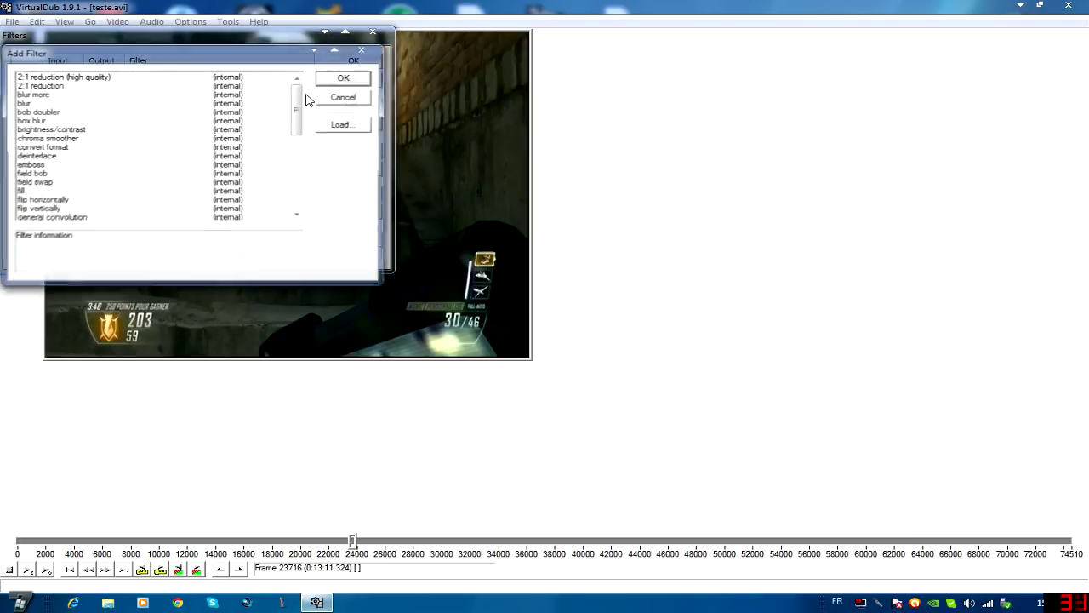
pyautogui.scroll(-7, 167, 192)
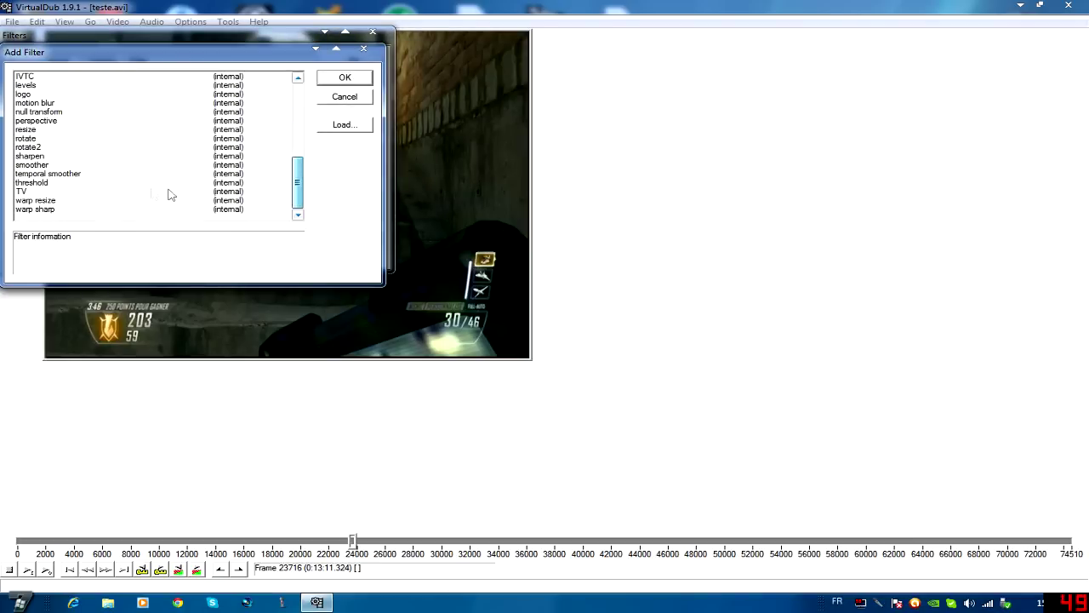
pyautogui.click(29, 130)
pyautogui.click(326, 80)
pyautogui.click(85, 89)
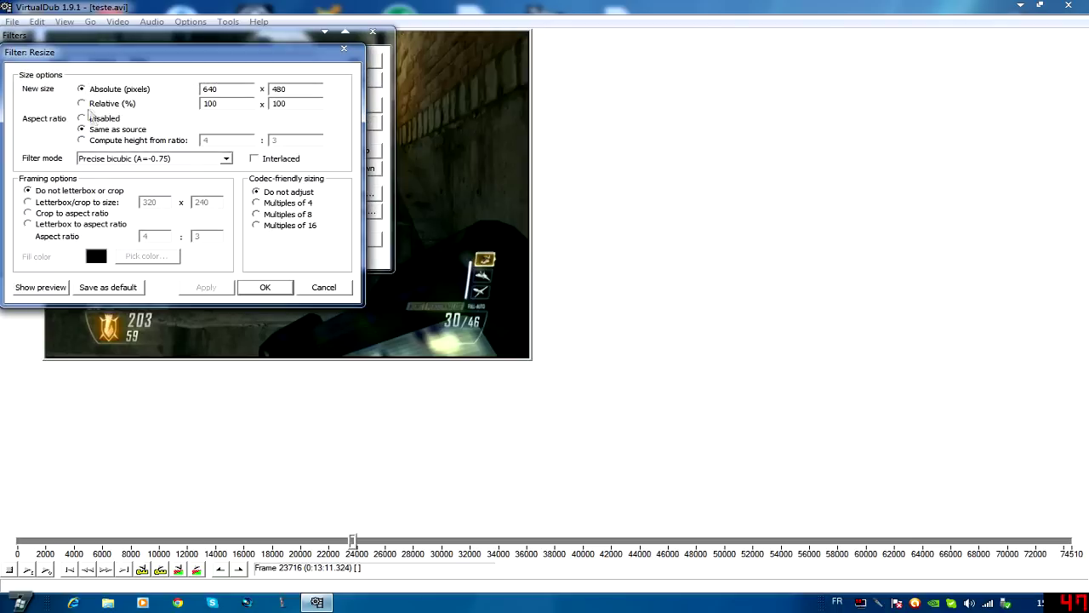
pyautogui.press('Tab')
pyautogui.write('128')
pyautogui.press('Tab')
pyautogui.write('72')
pyautogui.click(265, 287)
# Add a sharpen filter with its strength set to 30 and accept the video filter list.
pyautogui.click(352, 105)
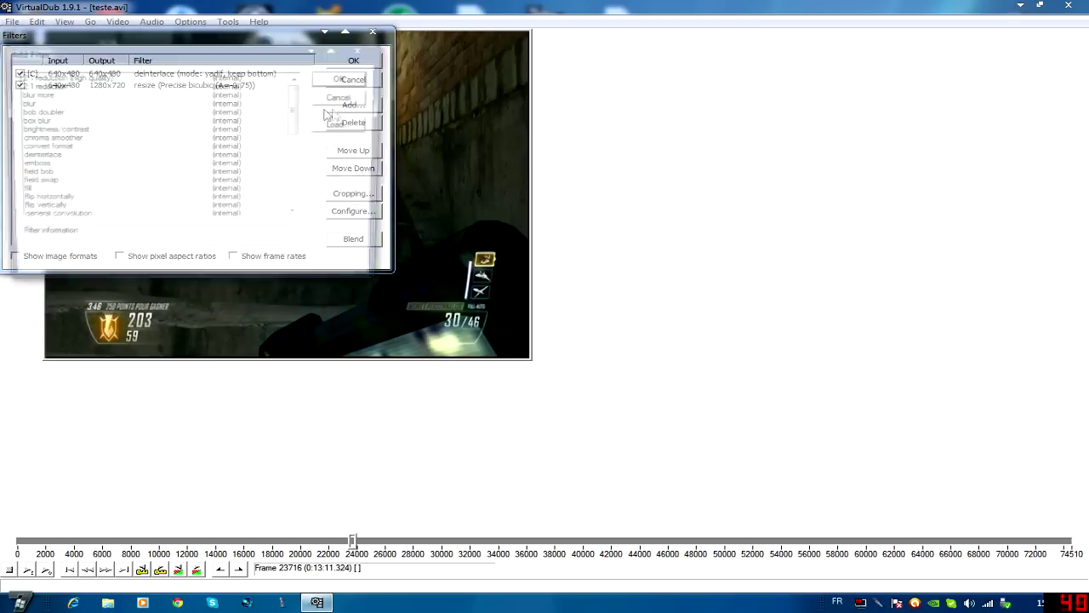
pyautogui.moveTo(296, 107); pyautogui.dragTo(296, 181)
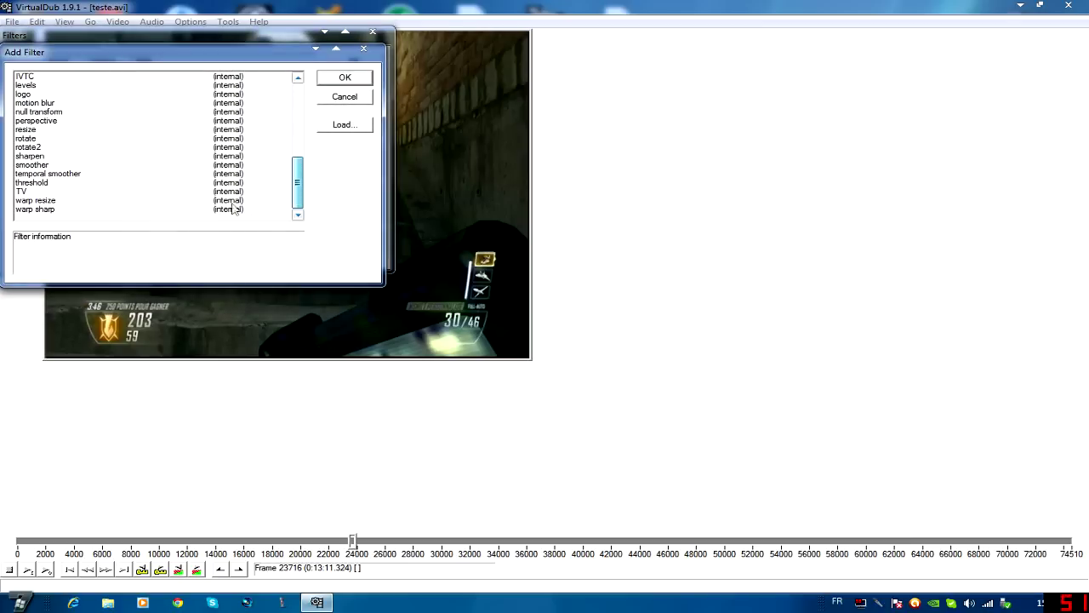
pyautogui.click(30, 157)
pyautogui.click(345, 77)
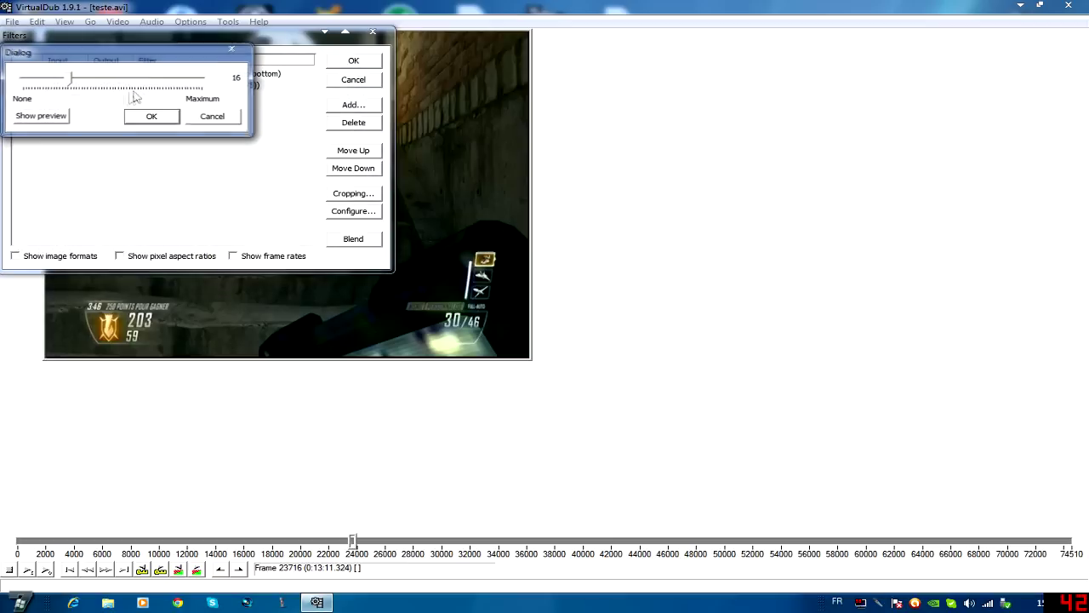
pyautogui.moveTo(75, 79); pyautogui.dragTo(100, 79)
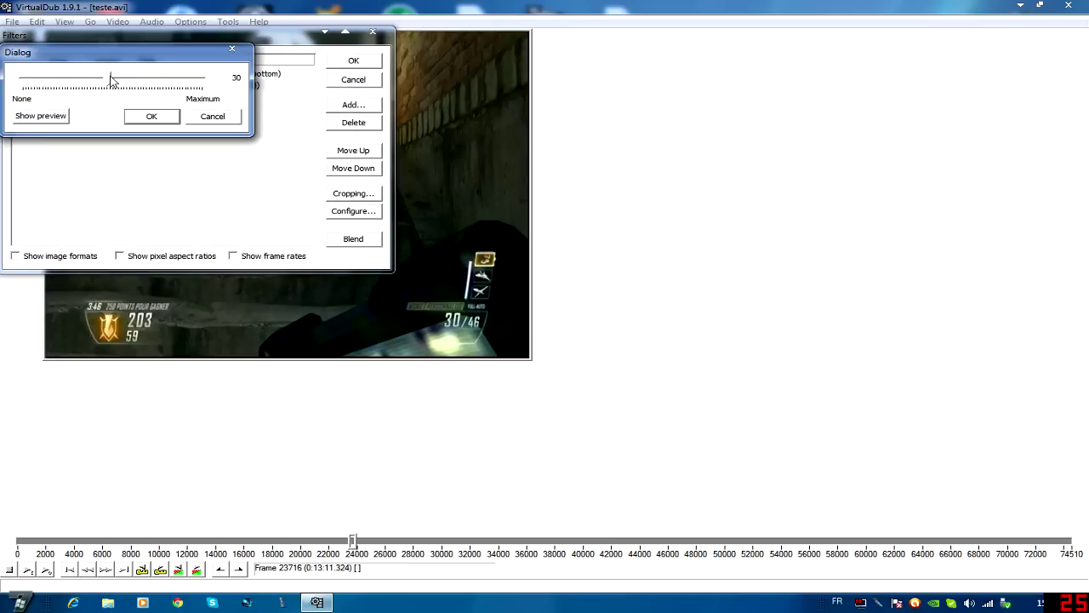
pyautogui.click(151, 117)
pyautogui.click(353, 60)
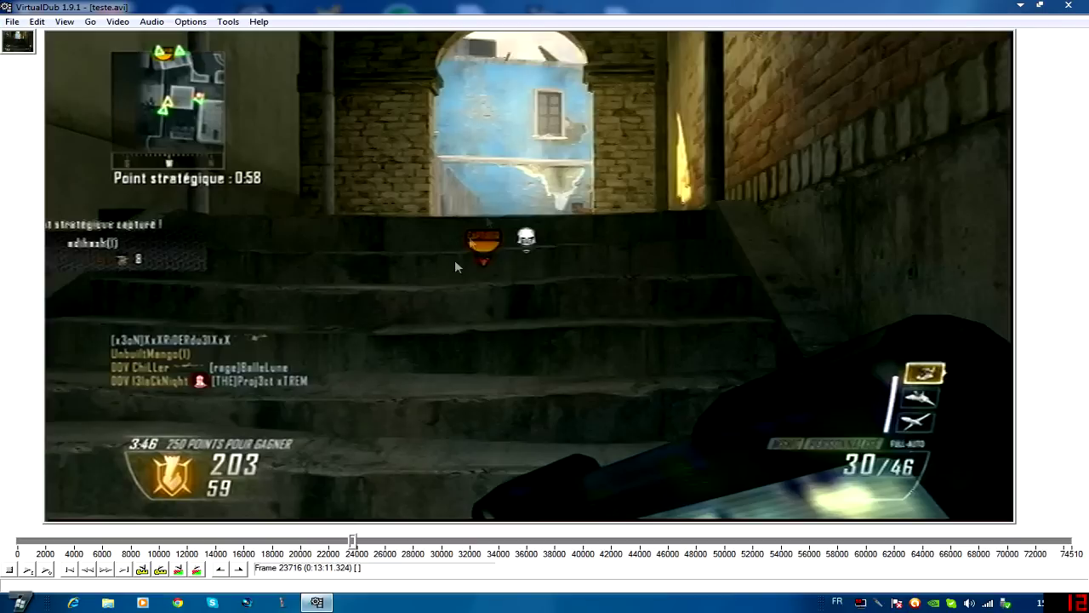
# Check the filtered picture at several points of the video and preview the output from frame 24605.
pyautogui.click(326, 544)
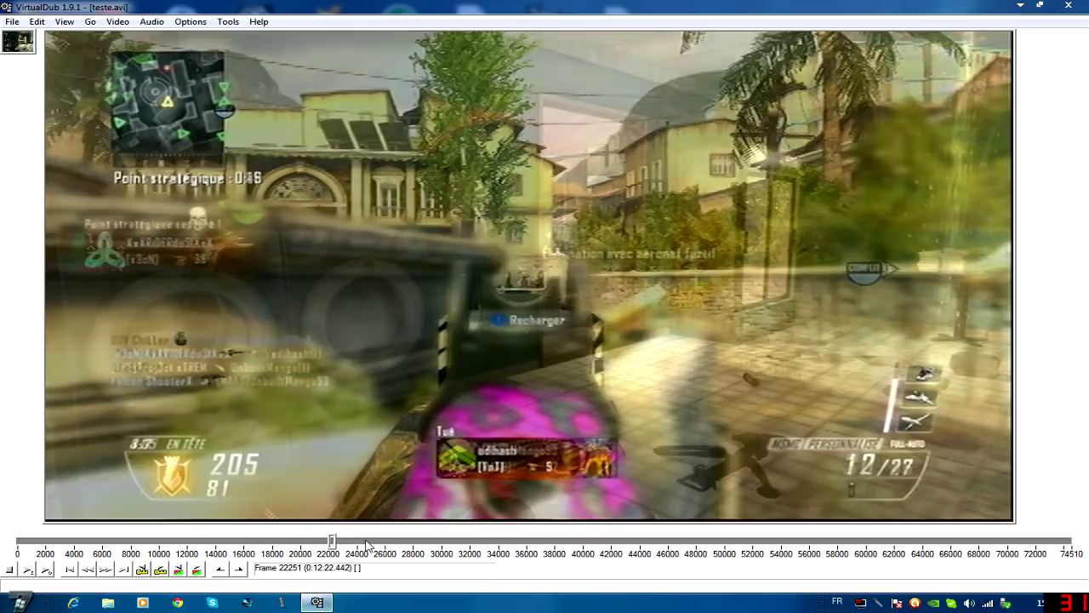
pyautogui.click(392, 547)
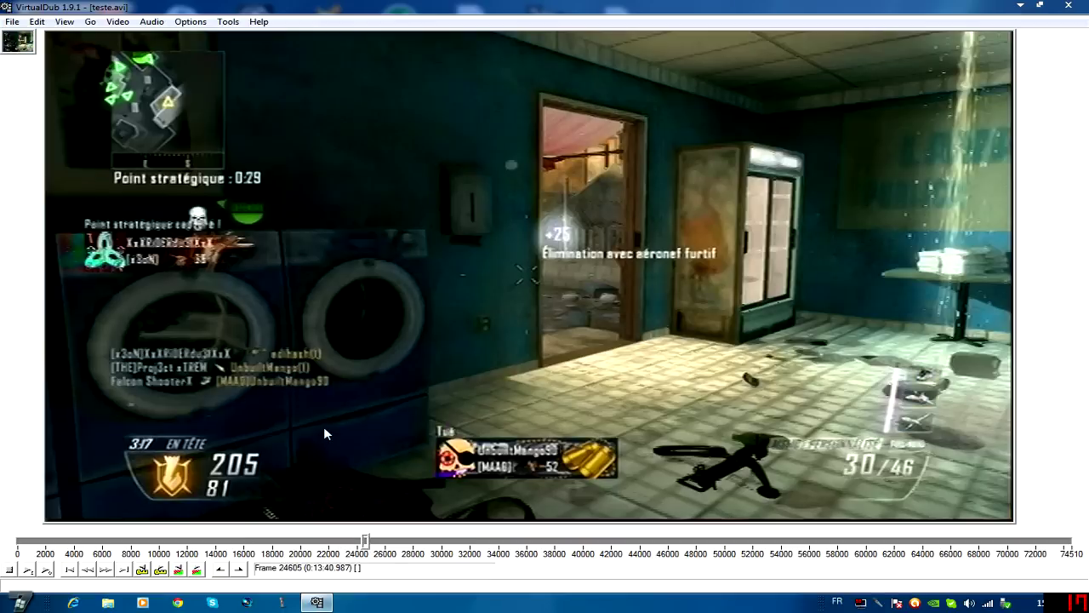
pyautogui.click(46, 569)
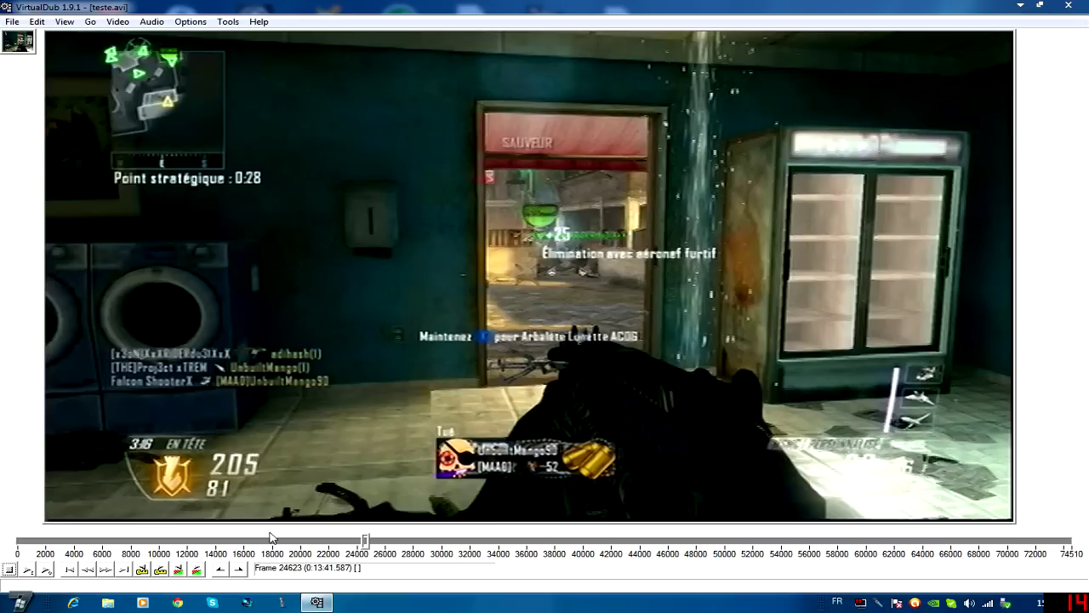
# Mark the range from frame 24623 to frame 25835 as the selection.
pyautogui.click(219, 570)
pyautogui.click(384, 543)
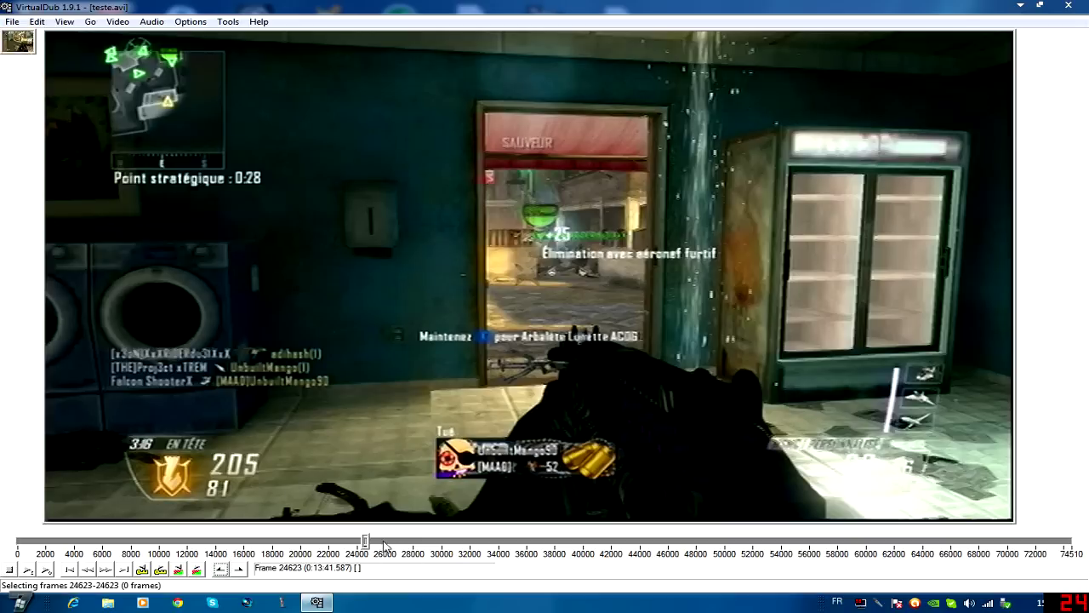
pyautogui.click(240, 570)
# Try to save the selection as the AVI file teste on the desktop with Highest processing priority, and abort the save.
pyautogui.click(12, 21)
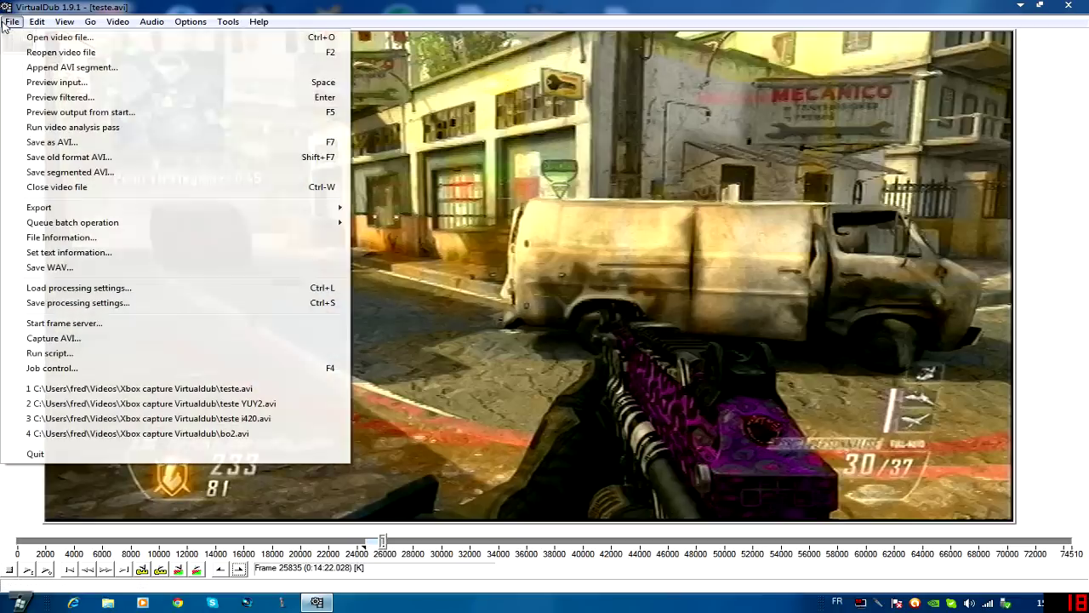
pyautogui.click(44, 143)
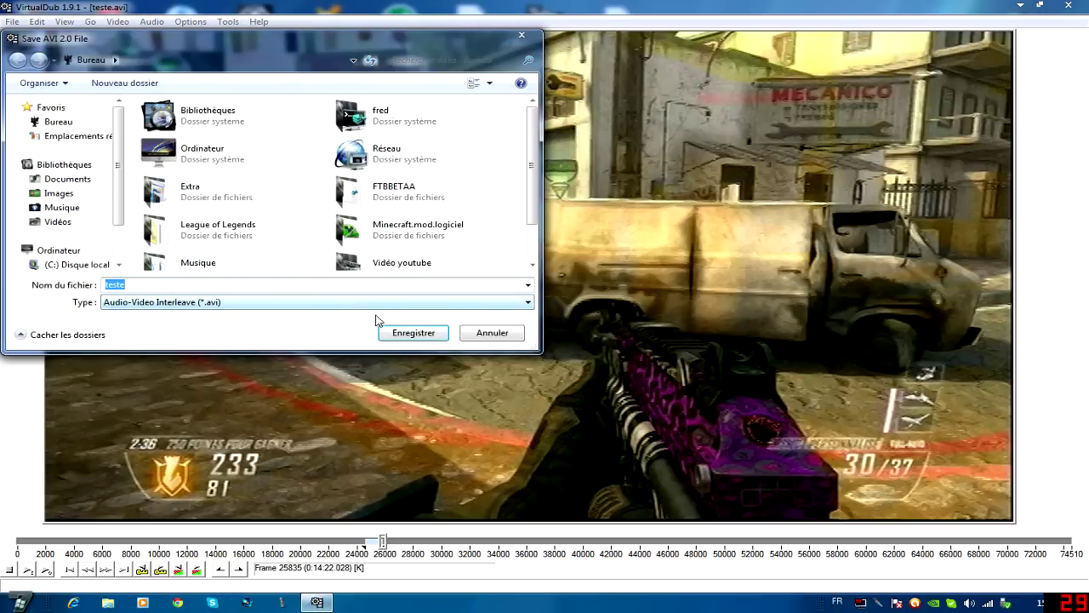
pyautogui.click(410, 331)
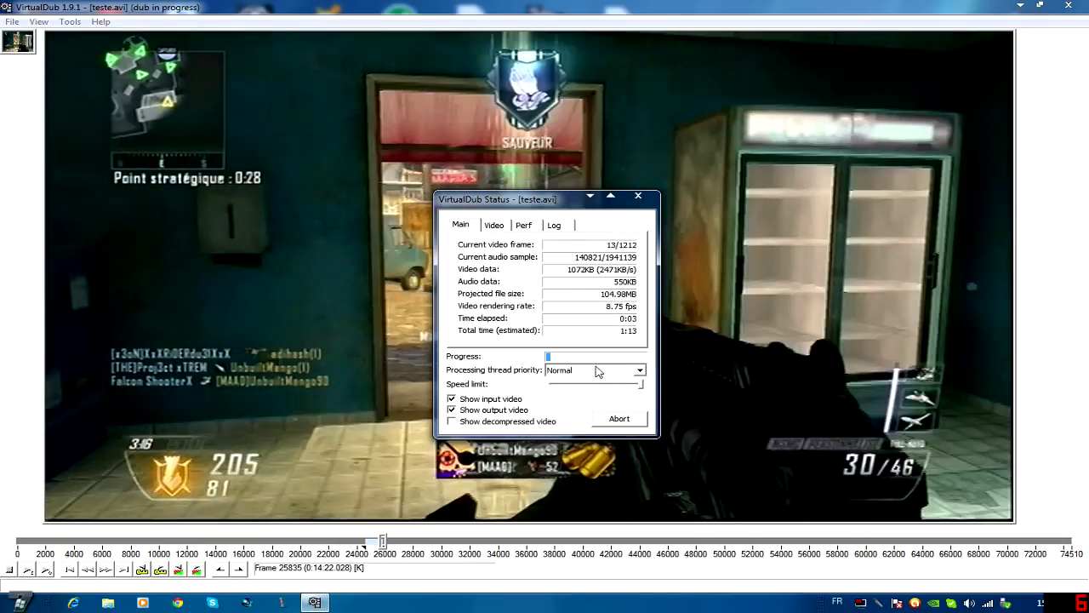
pyautogui.click(596, 371)
pyautogui.scroll(-1, 593, 396)
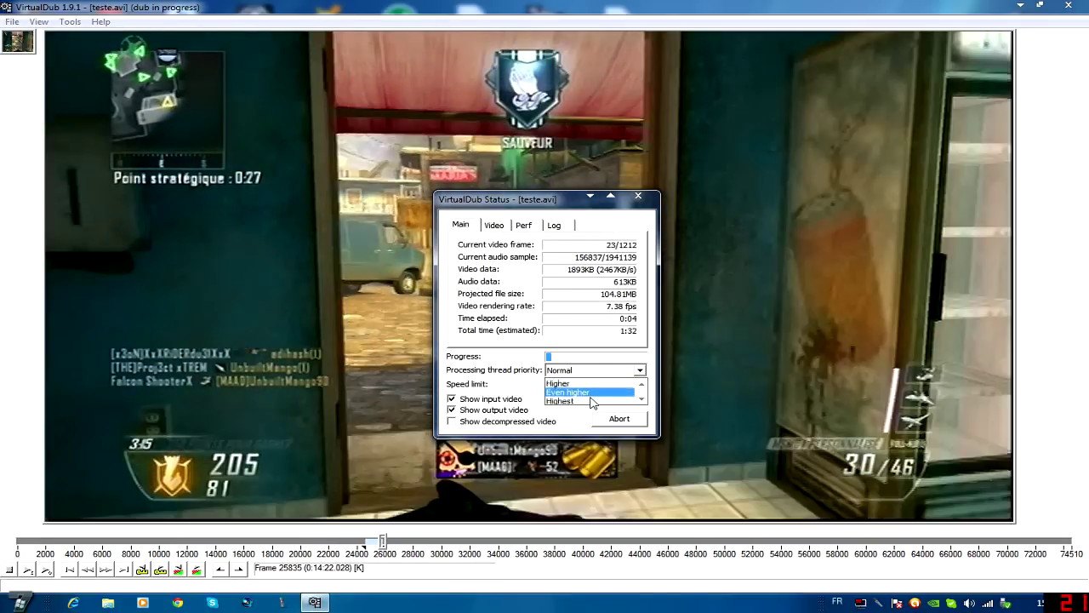
pyautogui.click(593, 399)
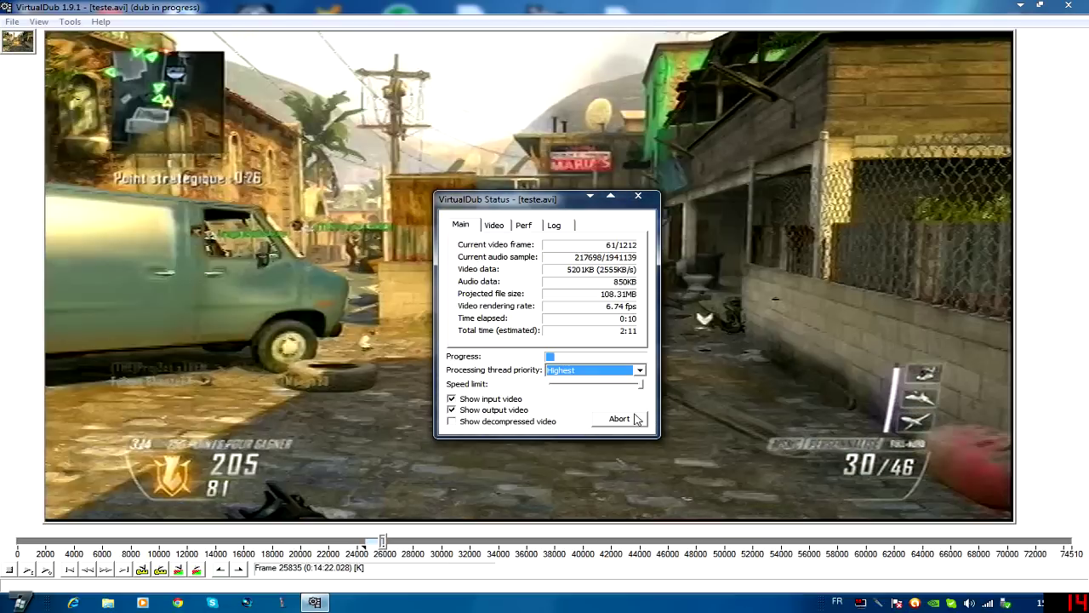
pyautogui.click(619, 418)
pyautogui.press('Return')
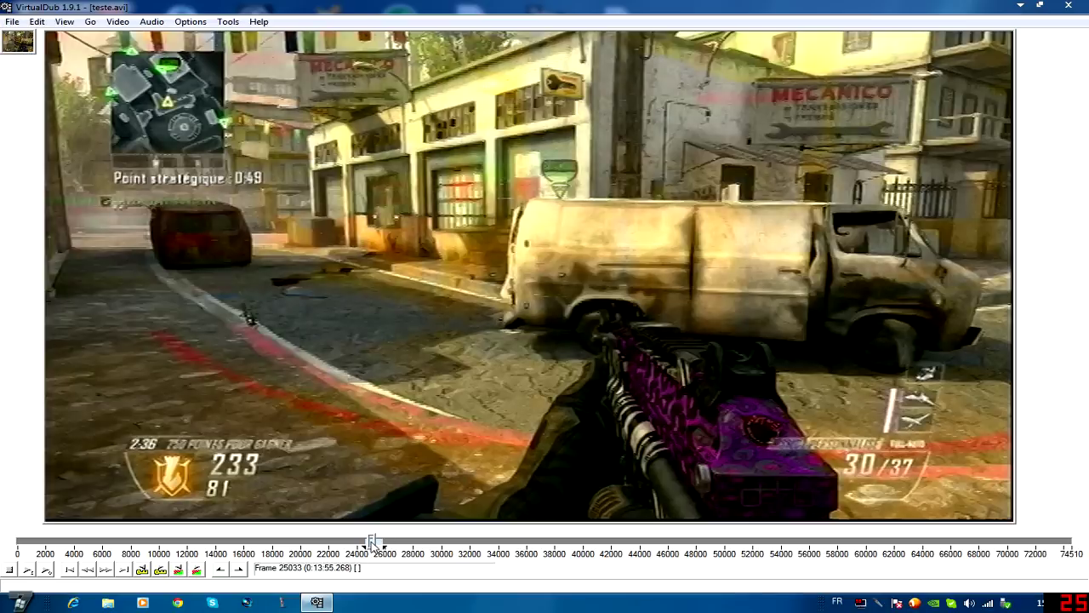
# Shorten the selection by moving its end to frame 25031.
pyautogui.click(372, 543)
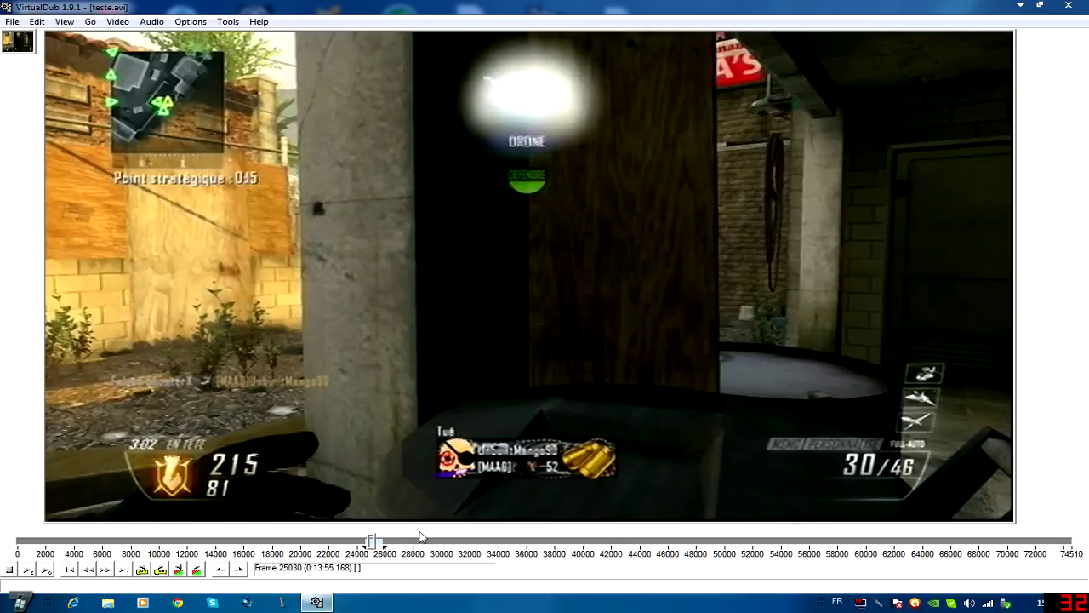
pyautogui.press('Right')
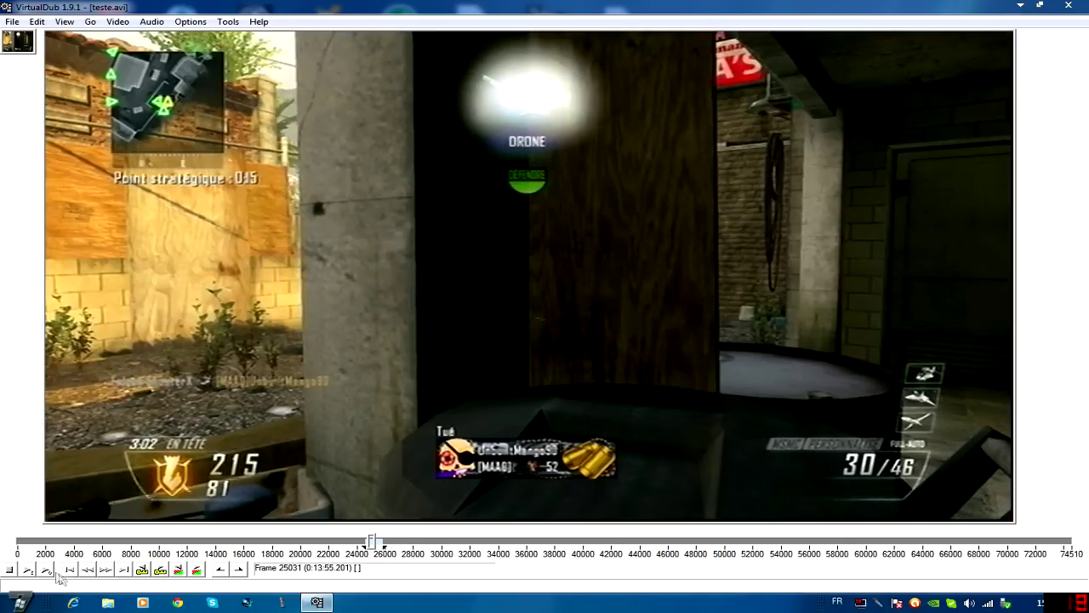
pyautogui.click(240, 570)
# Save the shortened selection as the AVI file teste on the desktop, replacing the existing file, with Highest processing priority.
pyautogui.click(12, 21)
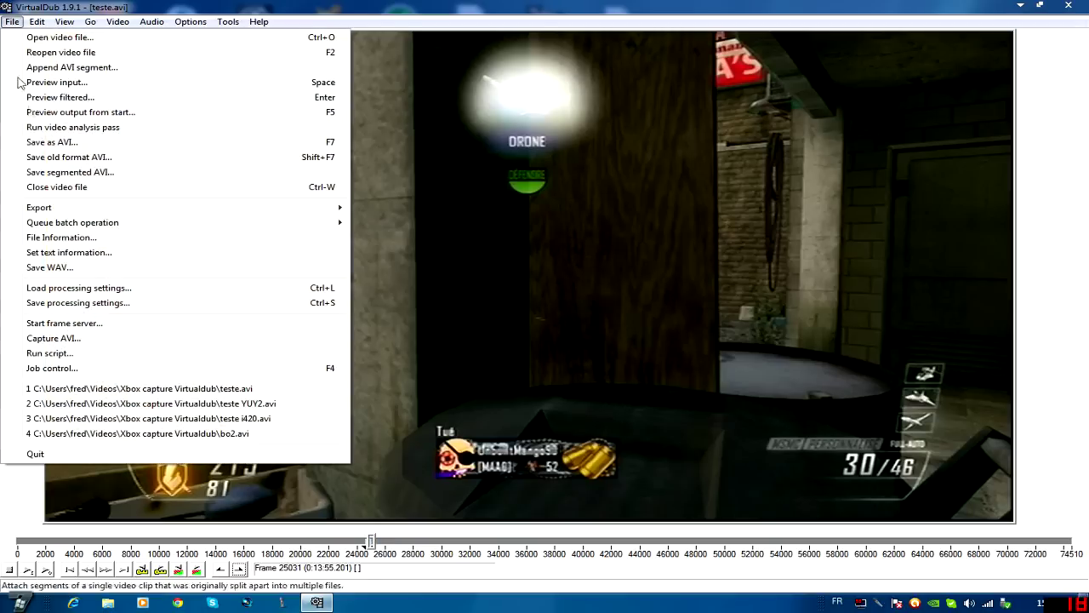
pyautogui.click(51, 147)
pyautogui.click(393, 333)
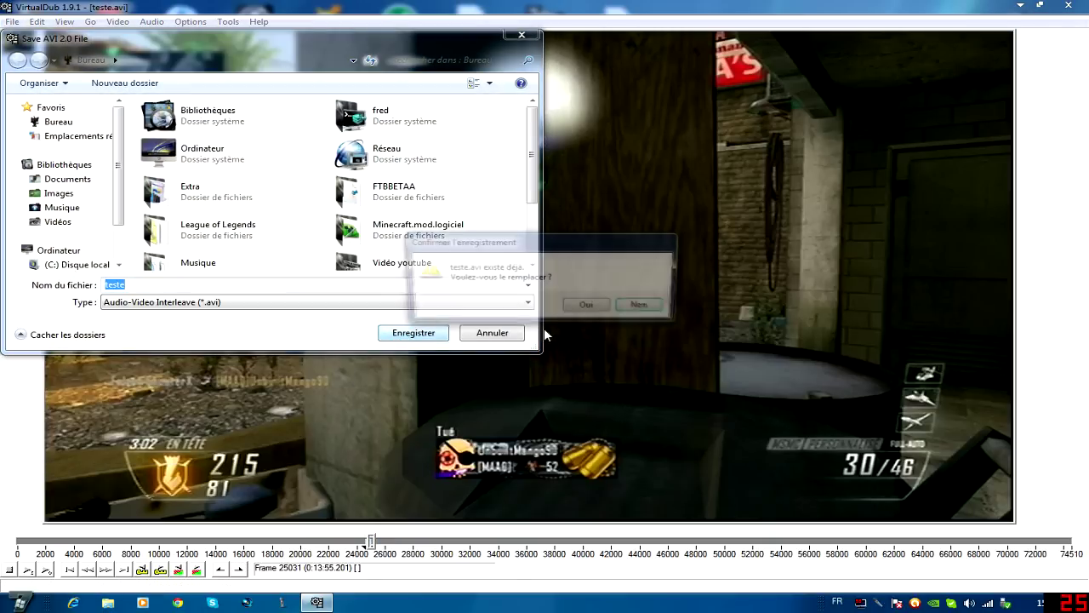
pyautogui.click(588, 310)
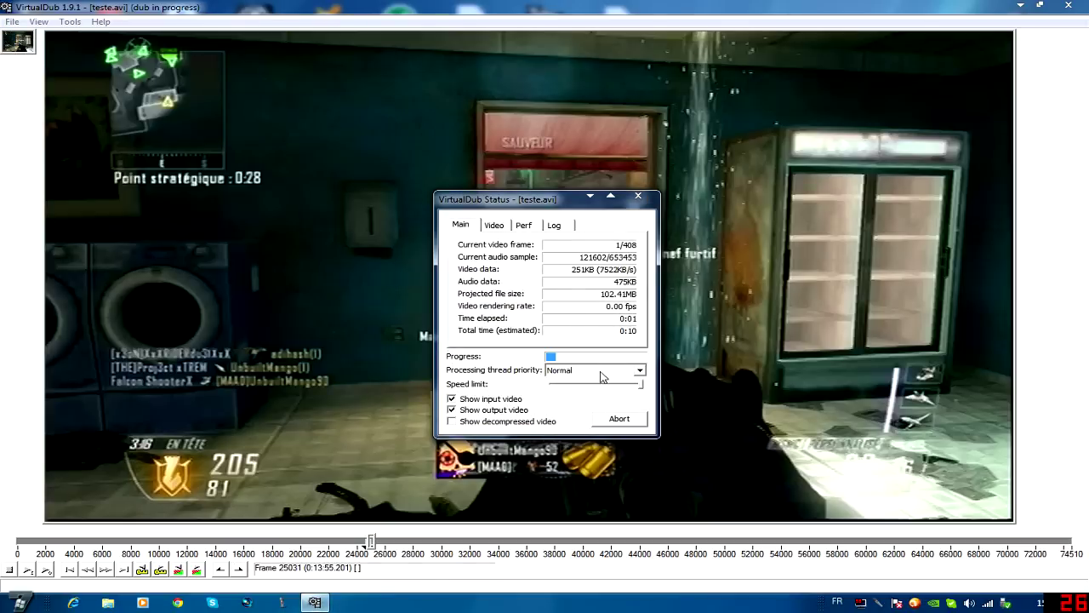
pyautogui.click(601, 370)
pyautogui.scroll(-1, 587, 399)
pyautogui.click(587, 400)
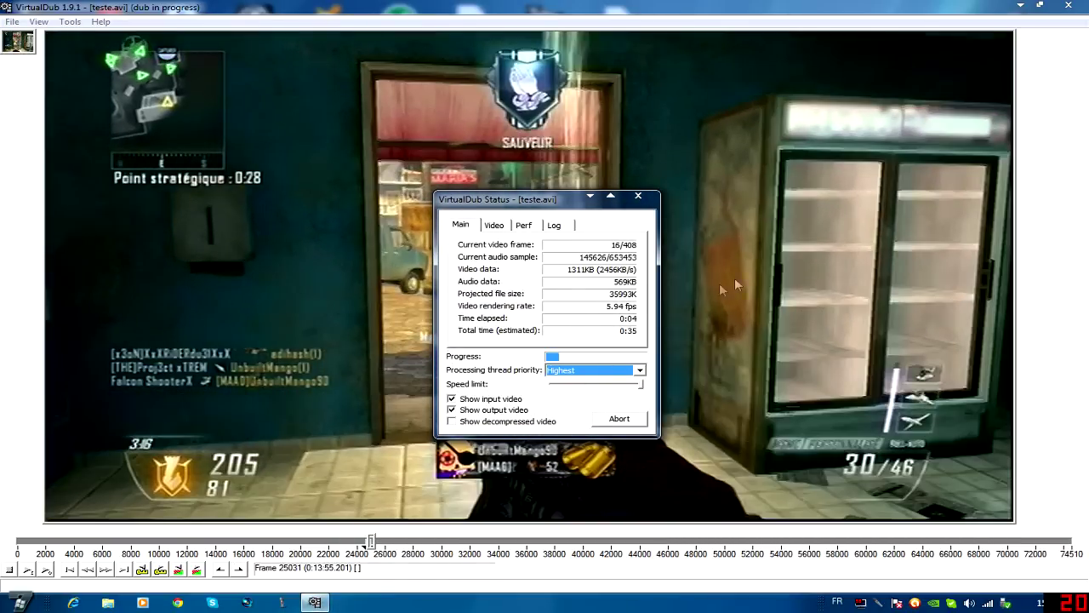
pyautogui.click(734, 278)
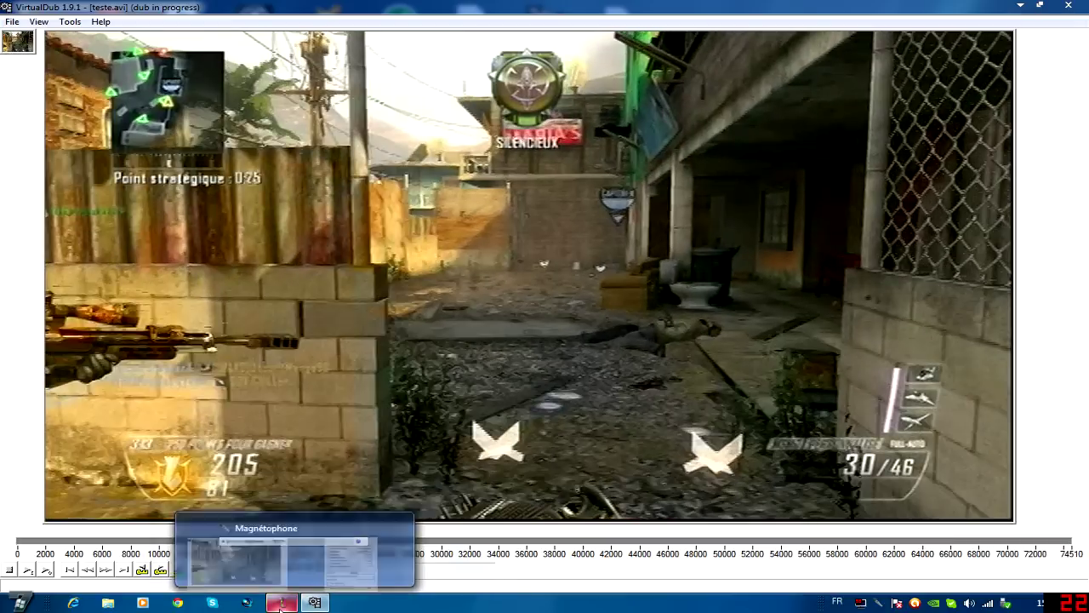
pyautogui.moveTo(282, 602)
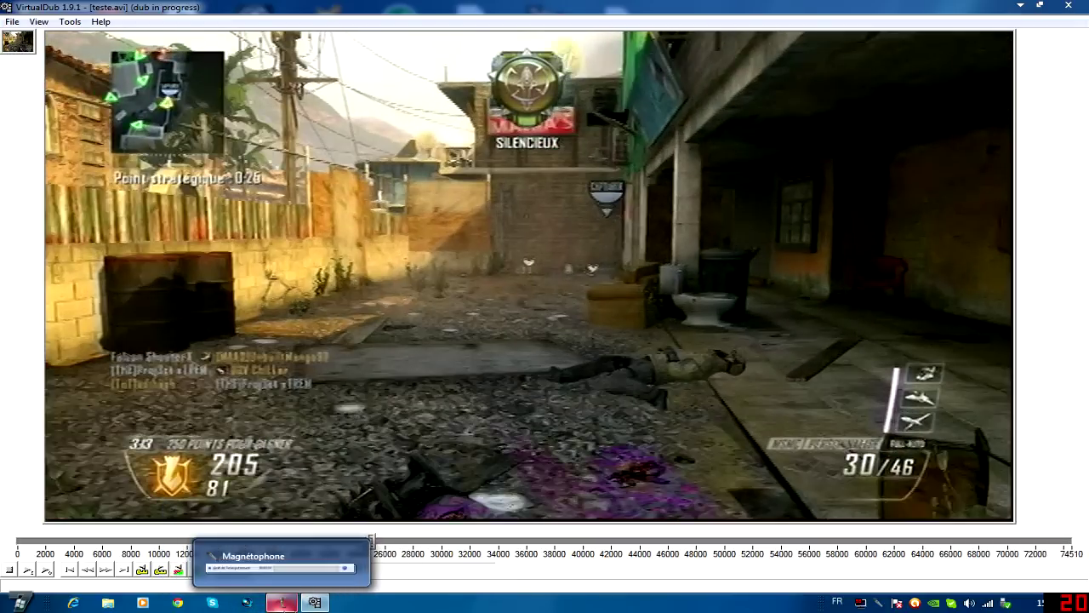
pyautogui.moveTo(315, 602)
pyautogui.click(395, 487)
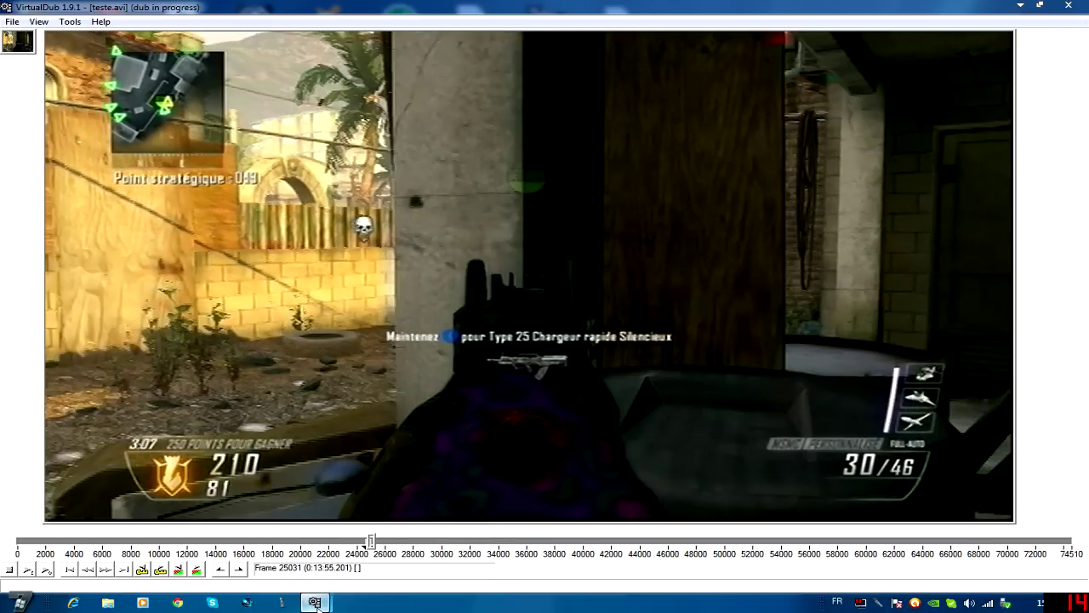
pyautogui.moveTo(315, 602)
pyautogui.click(350, 557)
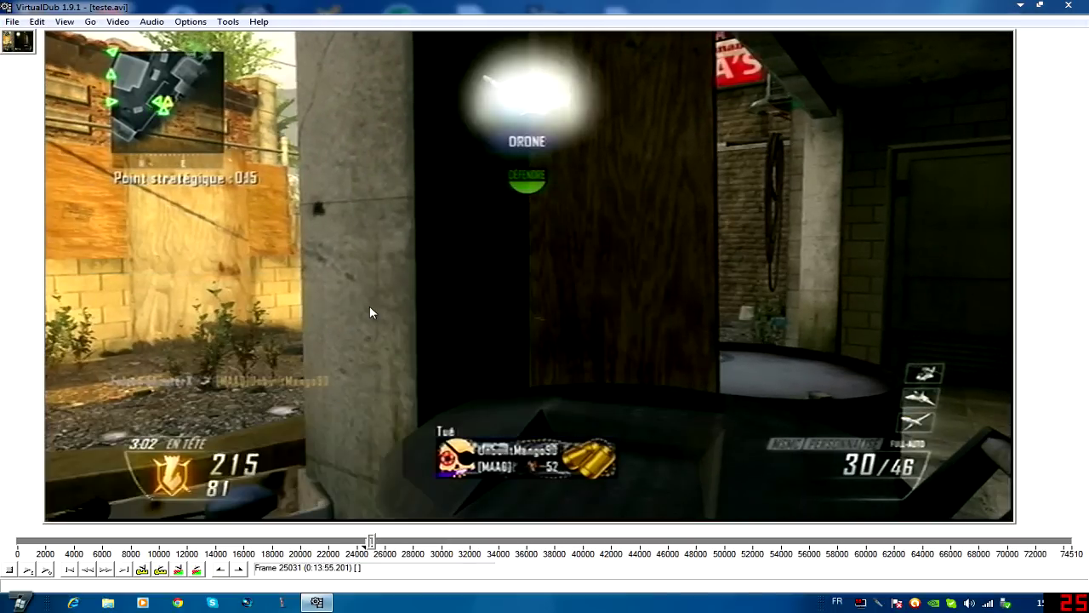
# Close VirtualDub and play the saved teste video from the desktop in full screen.
pyautogui.click(1069, 6)
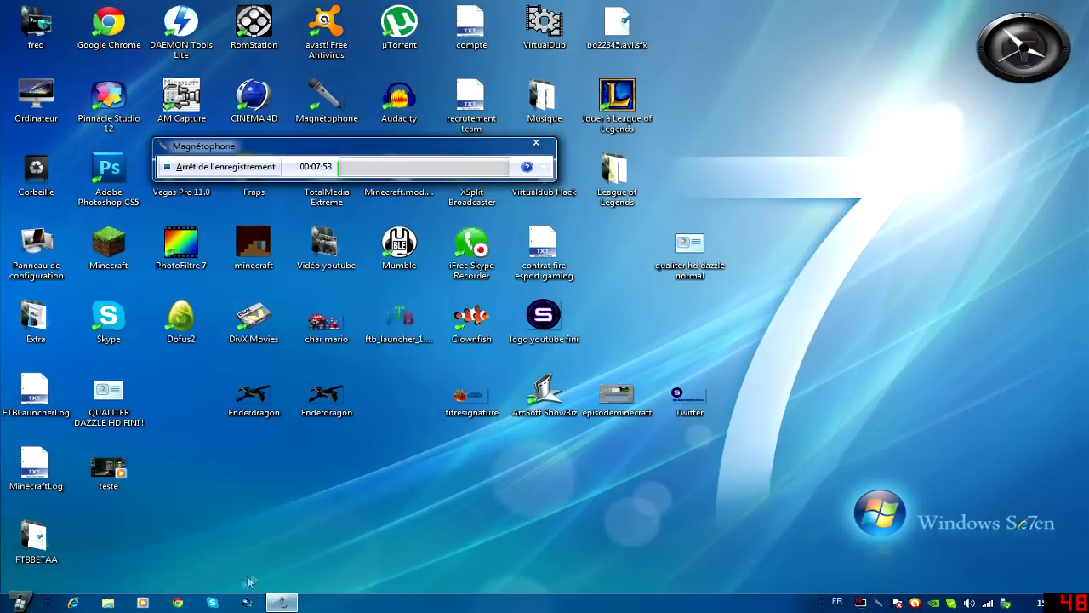
pyautogui.doubleClick(121, 473)
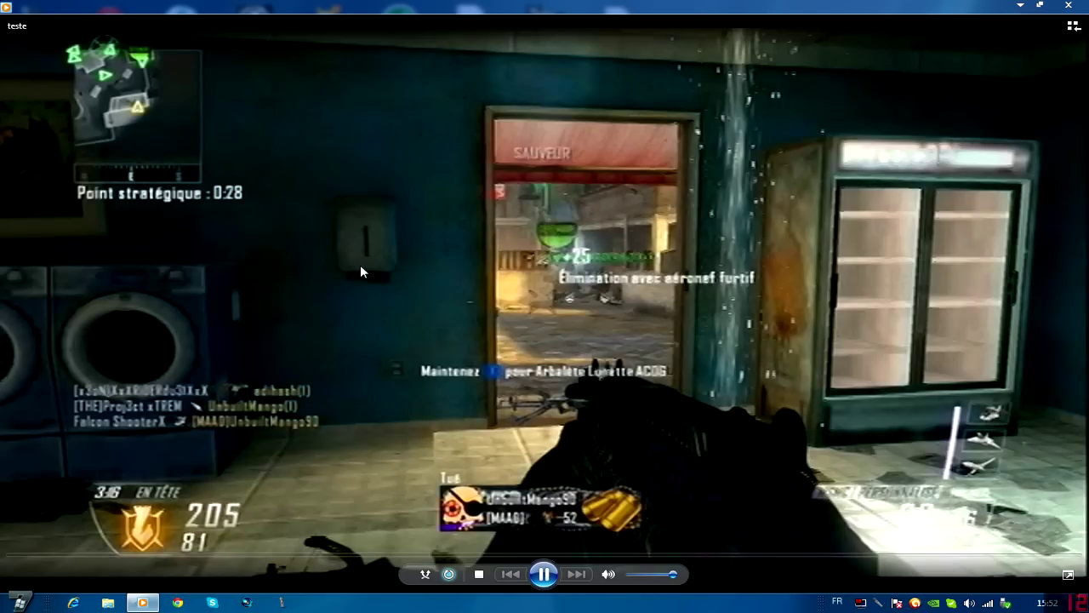
pyautogui.doubleClick(360, 264)
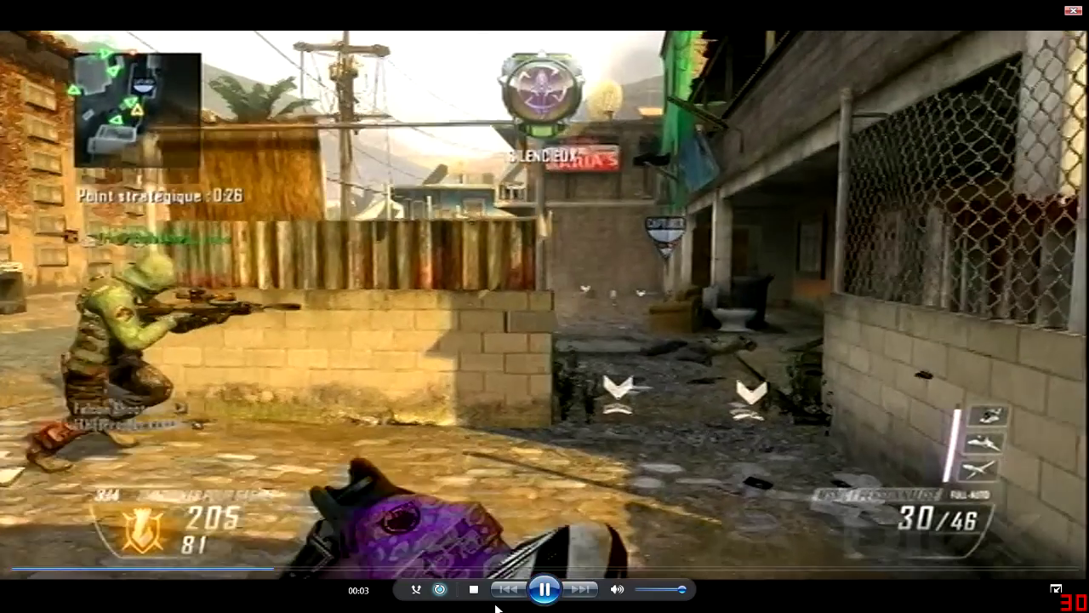
# Pause and resume the exported video to examine its picture quality, and close the media player.
pyautogui.click(544, 589)
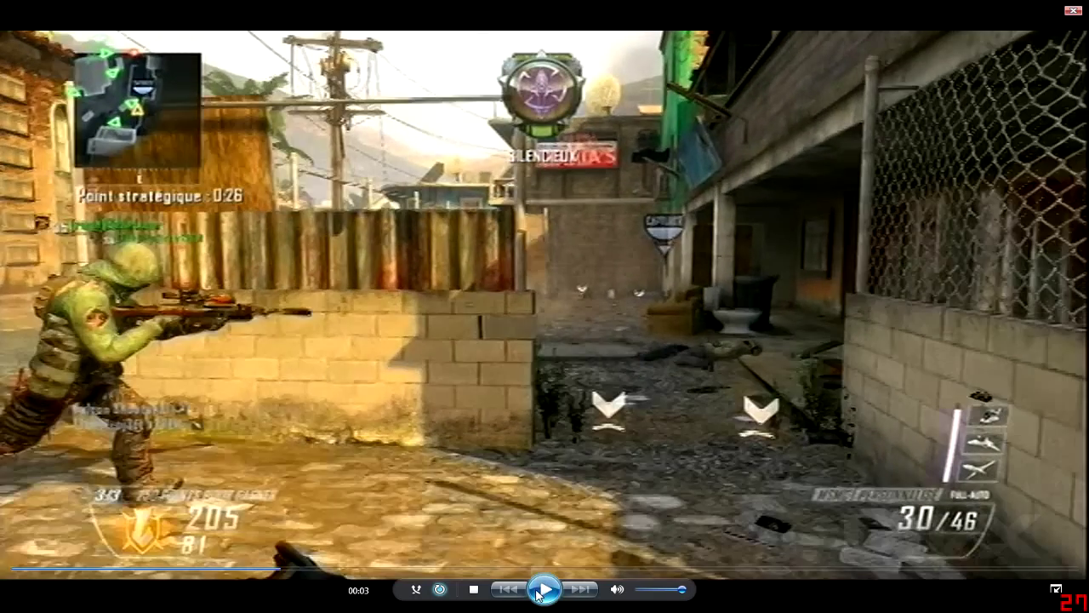
pyautogui.click(544, 589)
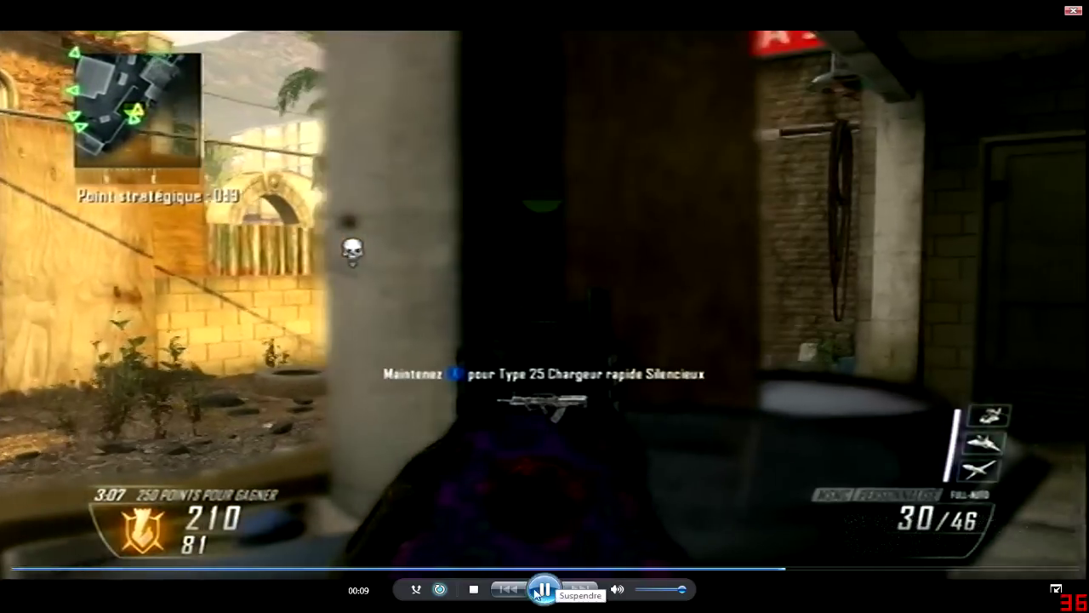
pyautogui.click(543, 589)
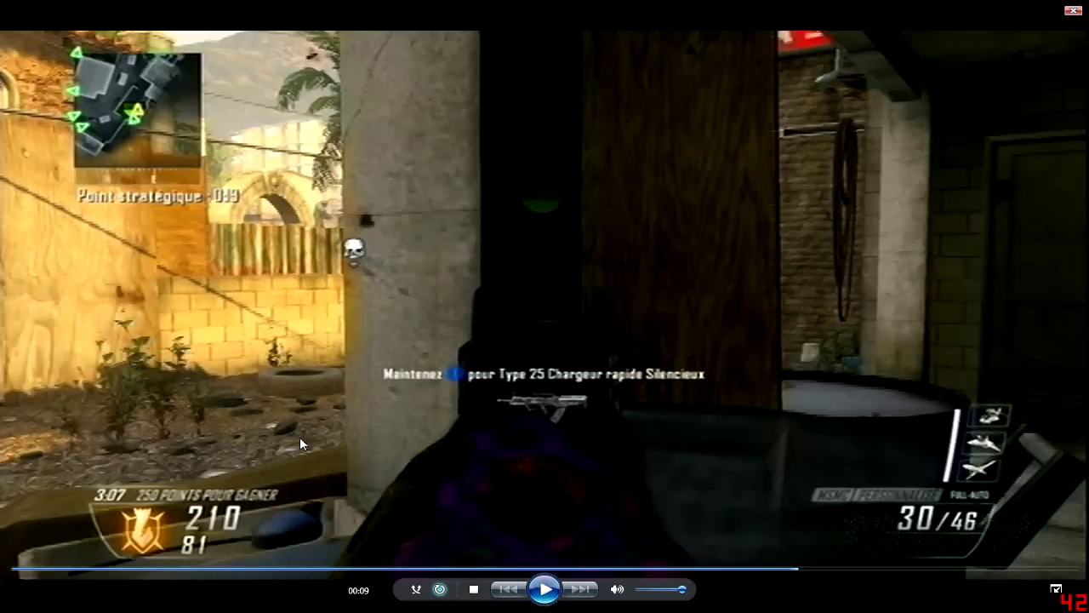
pyautogui.click(1072, 10)
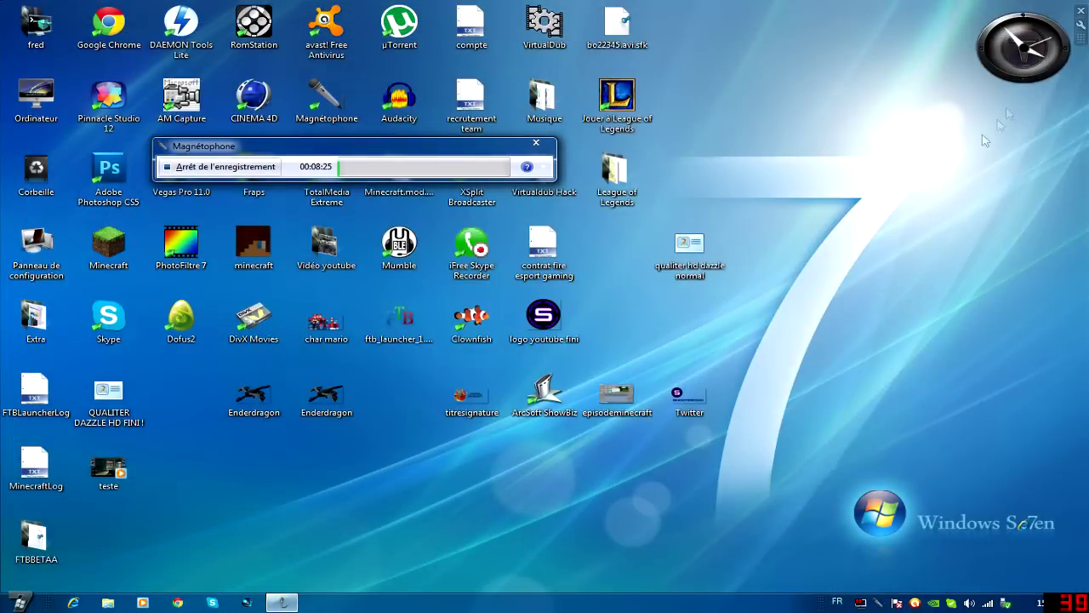
# Open Vegas Pro and import the teste video from the desktop.
pyautogui.click(246, 602)
pyautogui.click(29, 38)
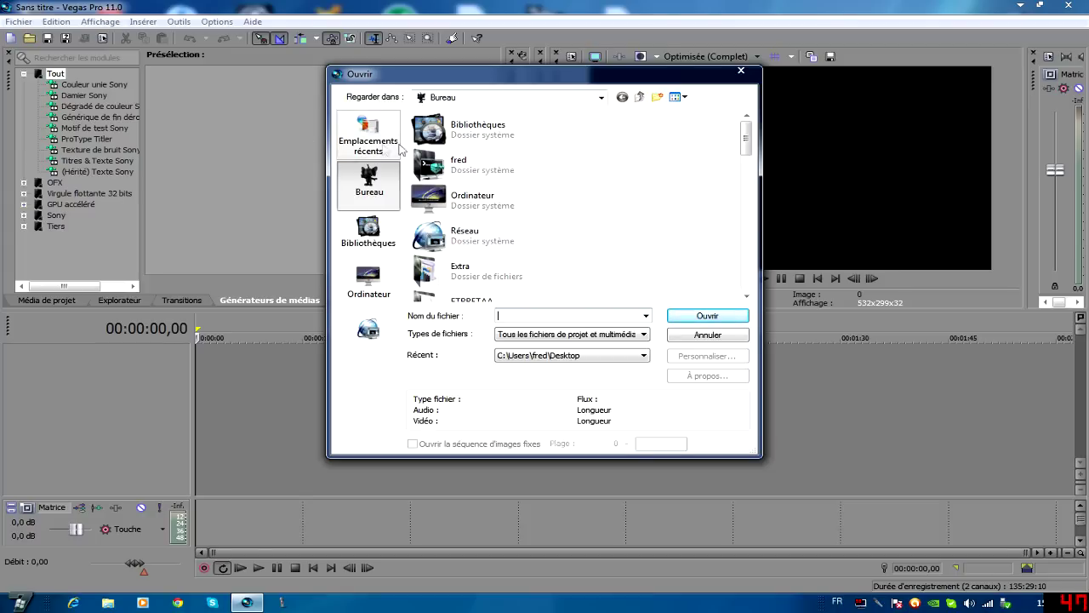
pyautogui.moveTo(748, 140); pyautogui.dragTo(746, 275)
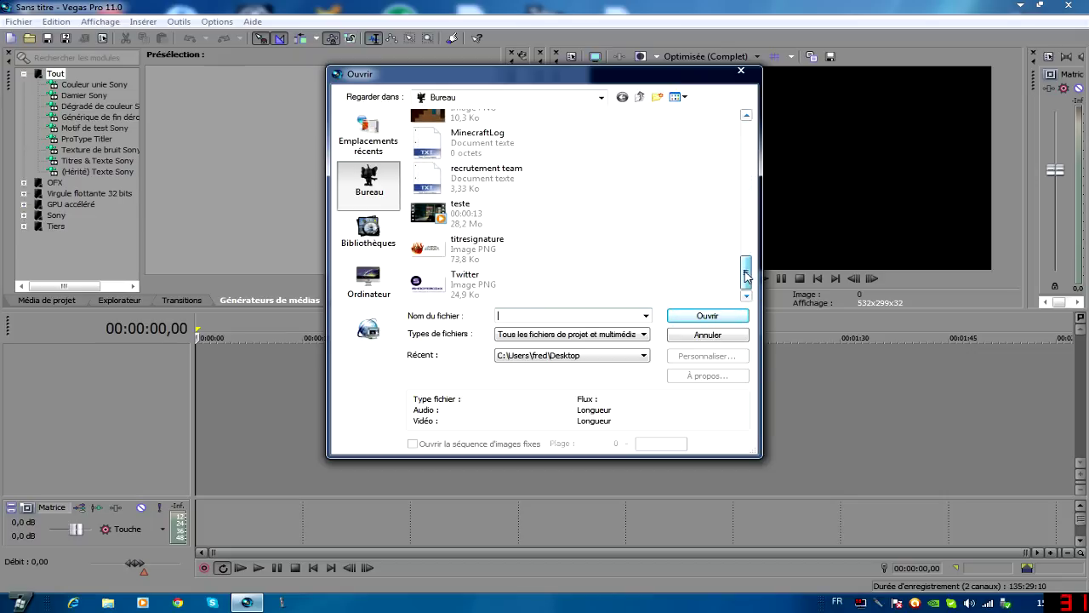
pyautogui.doubleClick(457, 223)
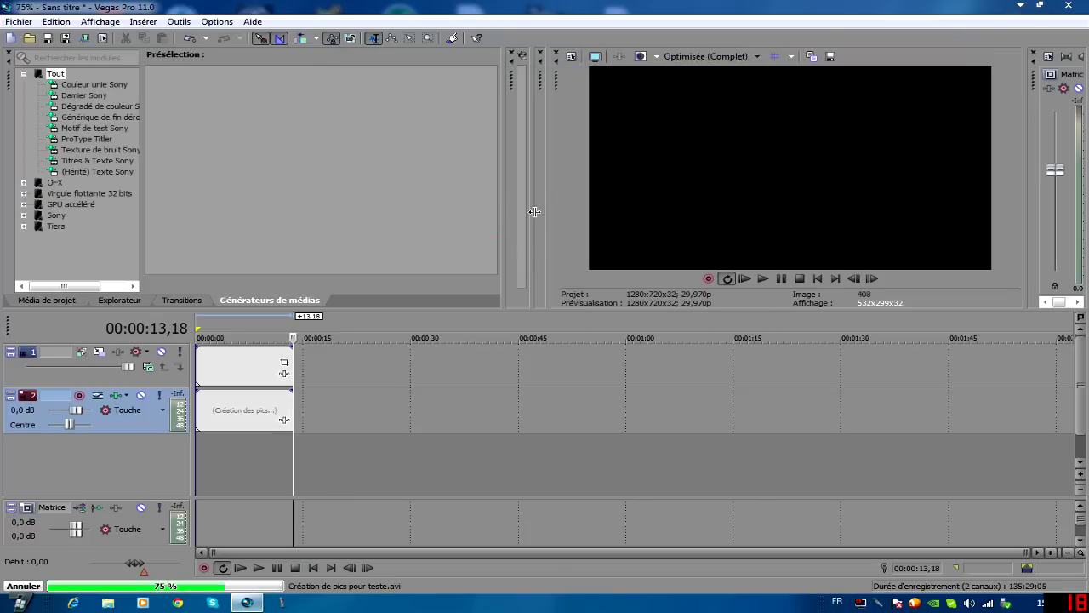
# Apply the HDV 720-30p (1280x720; 29,970 ips) project properties to all new projects.
pyautogui.click(569, 58)
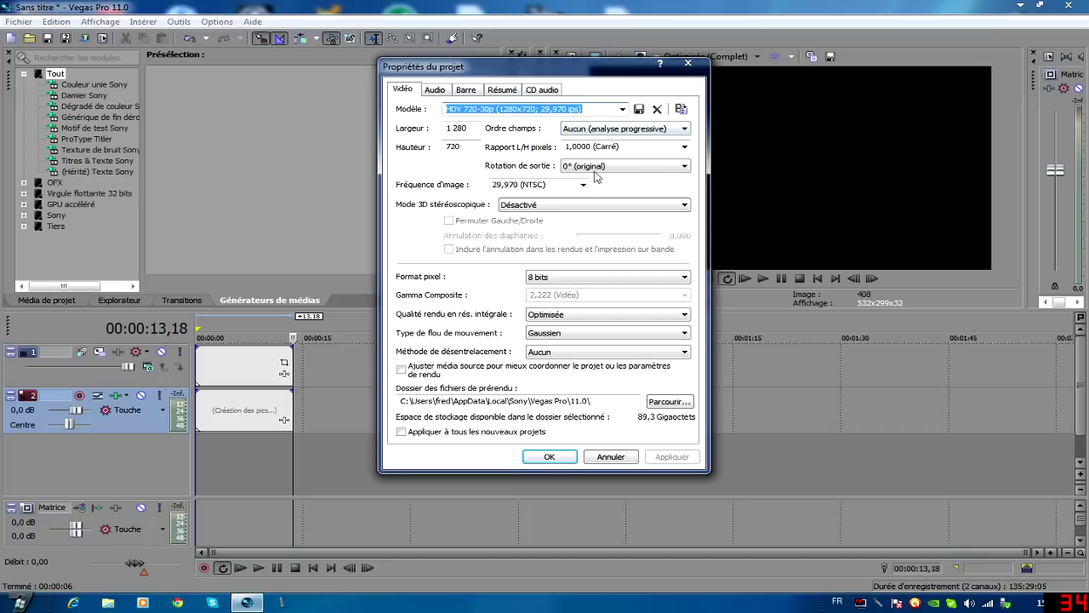
pyautogui.click(504, 432)
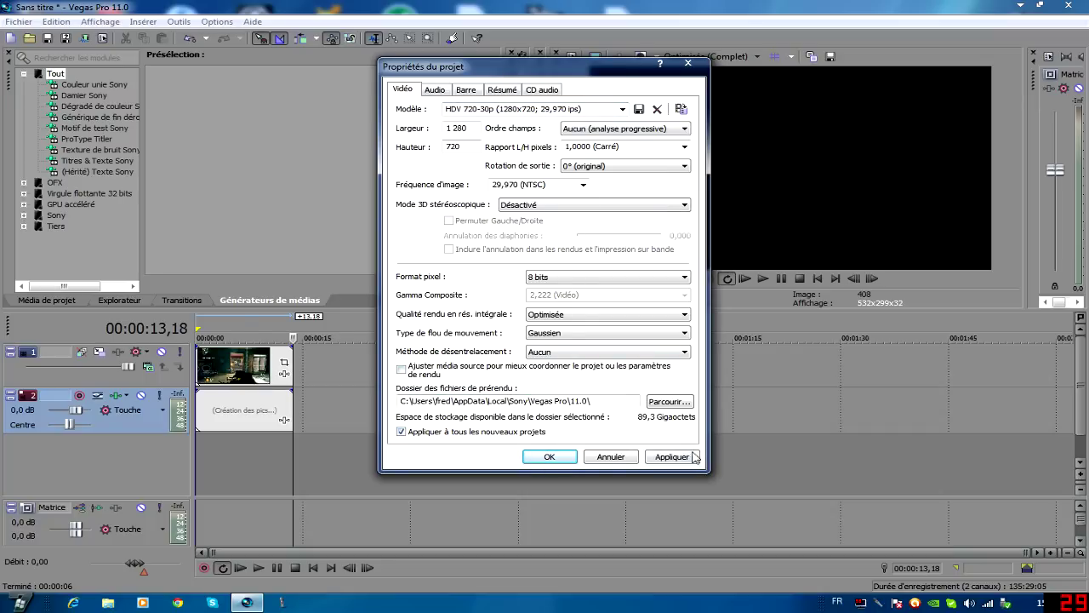
pyautogui.click(561, 467)
# Place the playhead at 00:00:06,29 and set the video event to disable resampling and not keep its proportions.
pyautogui.click(245, 456)
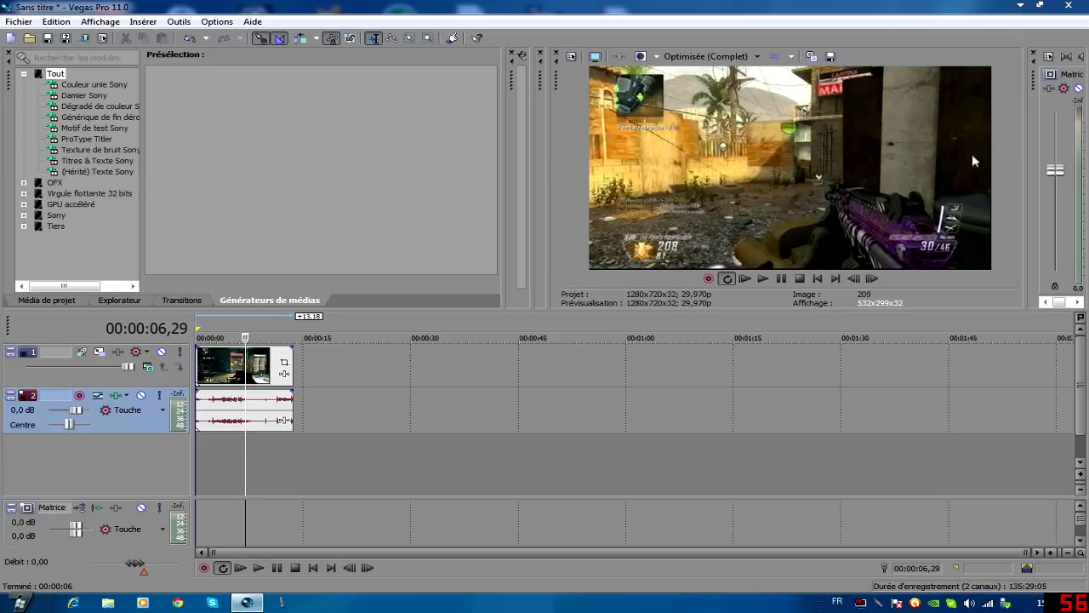
pyautogui.rightClick(219, 374)
pyautogui.click(264, 582)
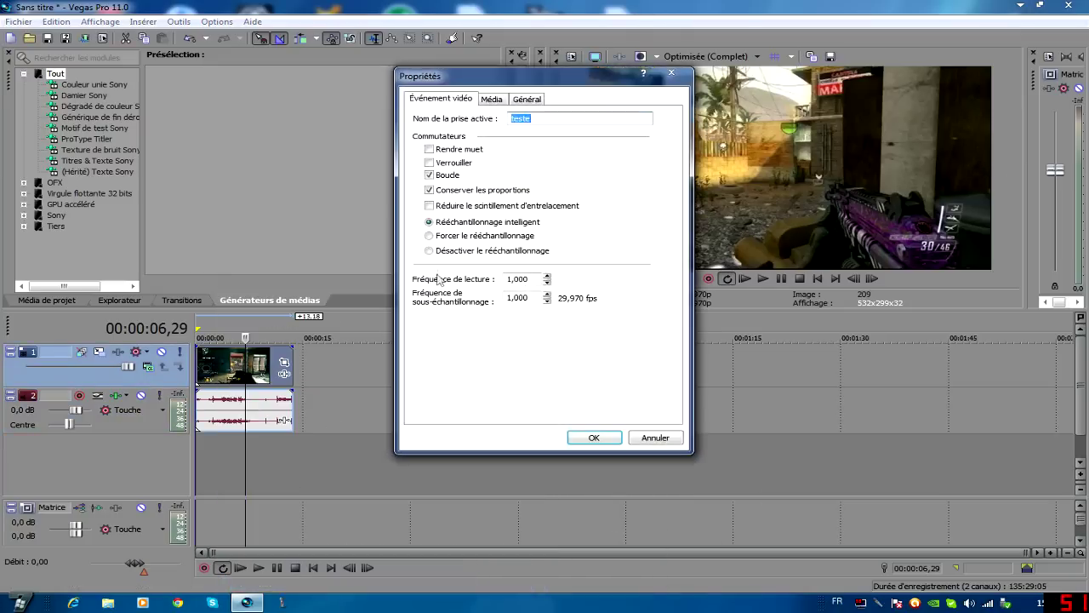
pyautogui.click(448, 195)
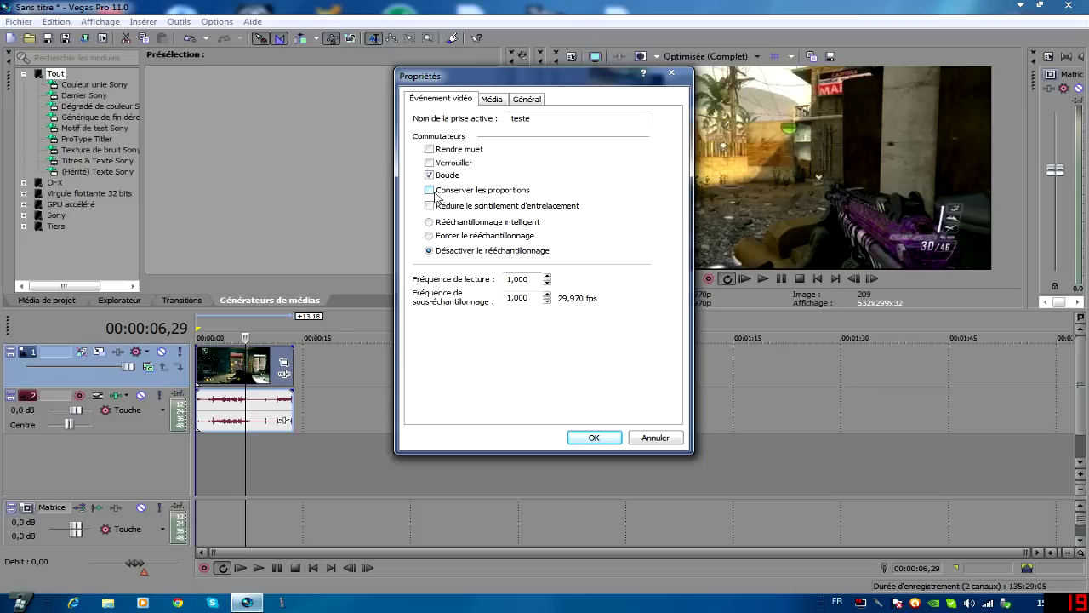
pyautogui.click(594, 437)
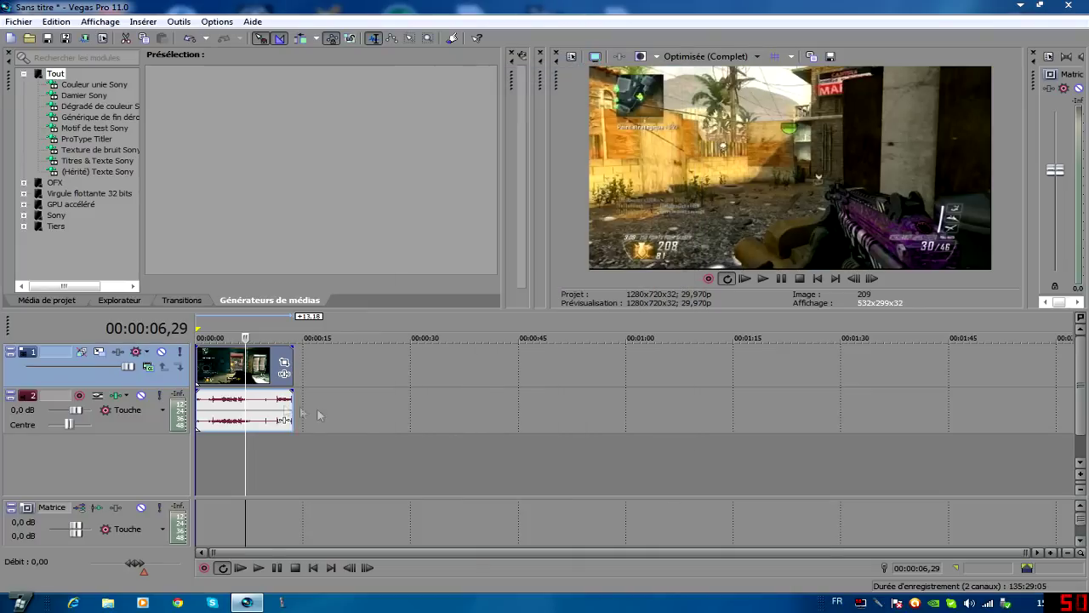
# Apply the pan/crop preset virtualdub 3 divx to the teste video event.
pyautogui.click(283, 365)
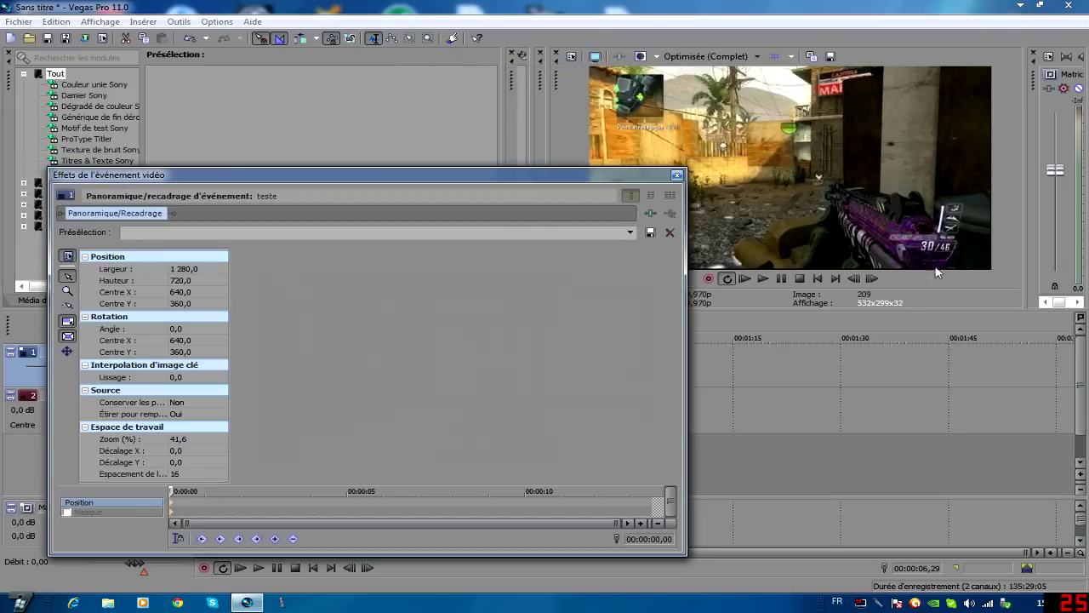
pyautogui.click(631, 232)
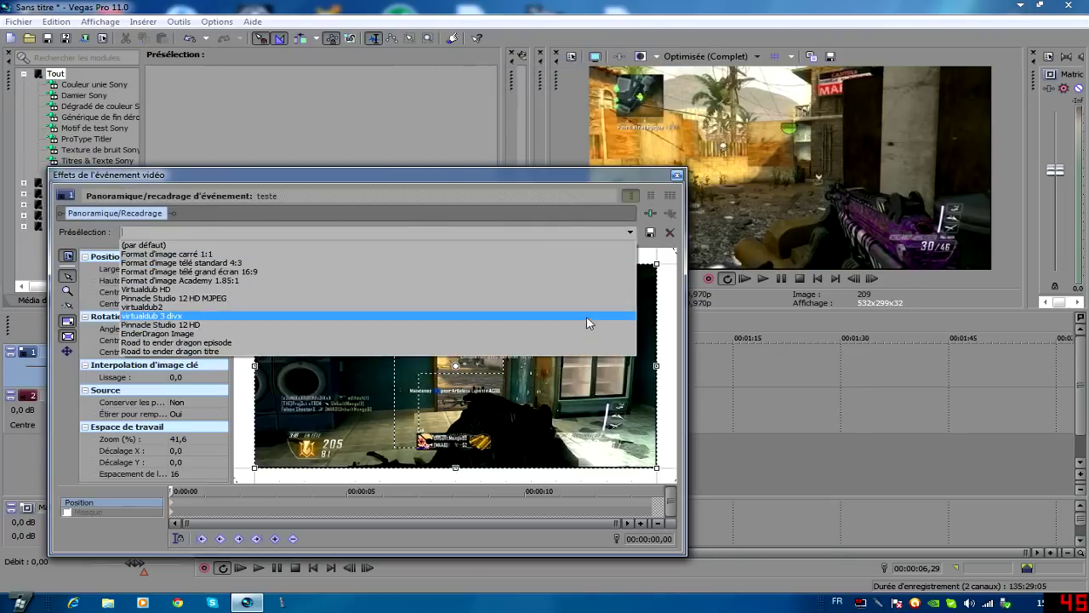
pyautogui.click(588, 318)
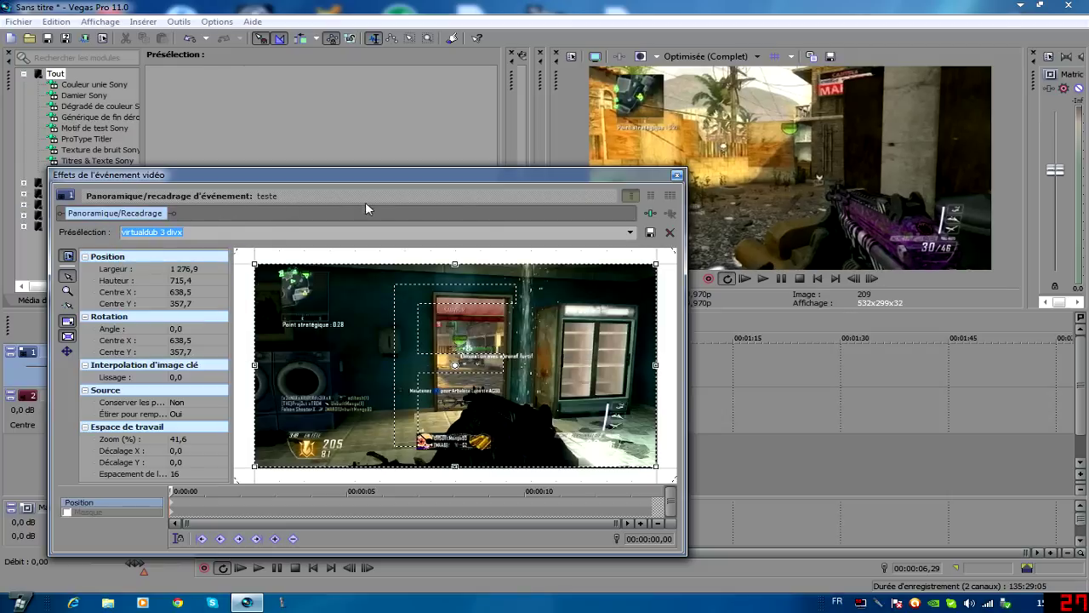
pyautogui.click(676, 175)
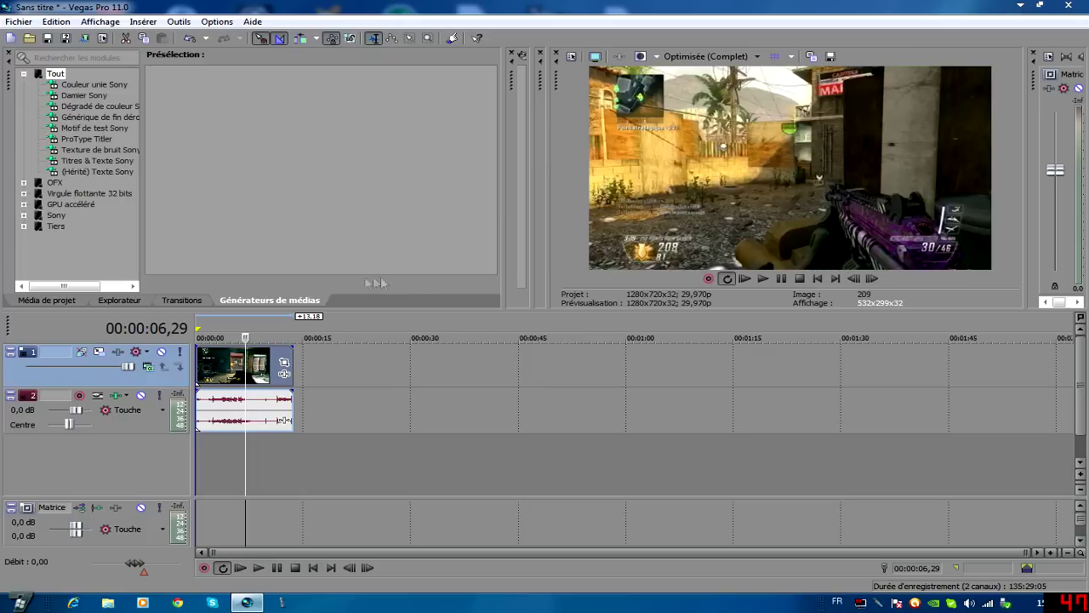
# Start rendering the project to a file and choose the MainConcept AVC/AAC template Internet HD 720p.
pyautogui.click(19, 21)
pyautogui.click(48, 121)
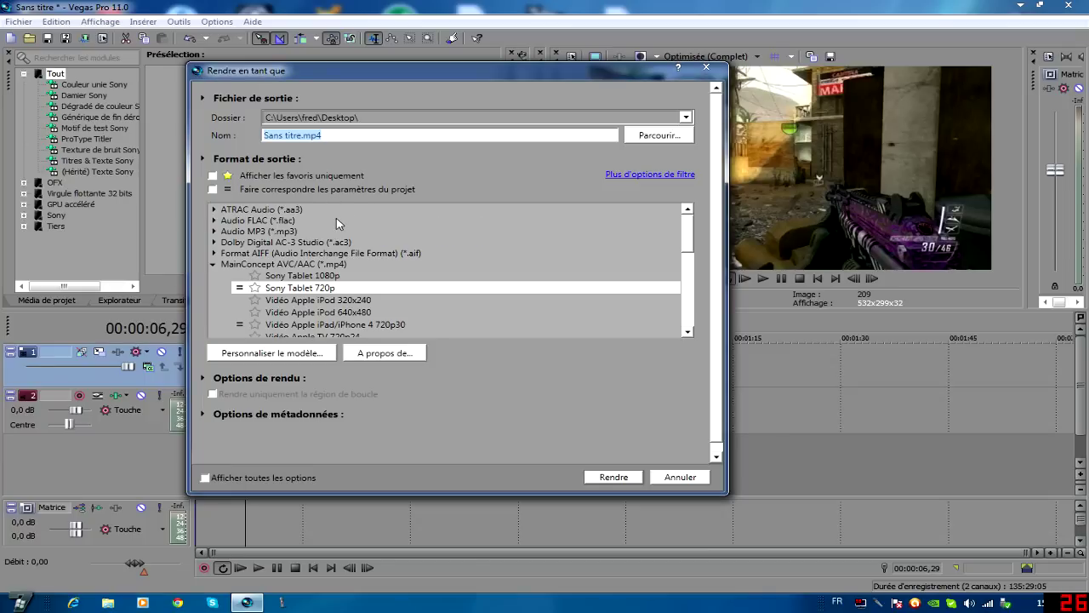
pyautogui.doubleClick(232, 266)
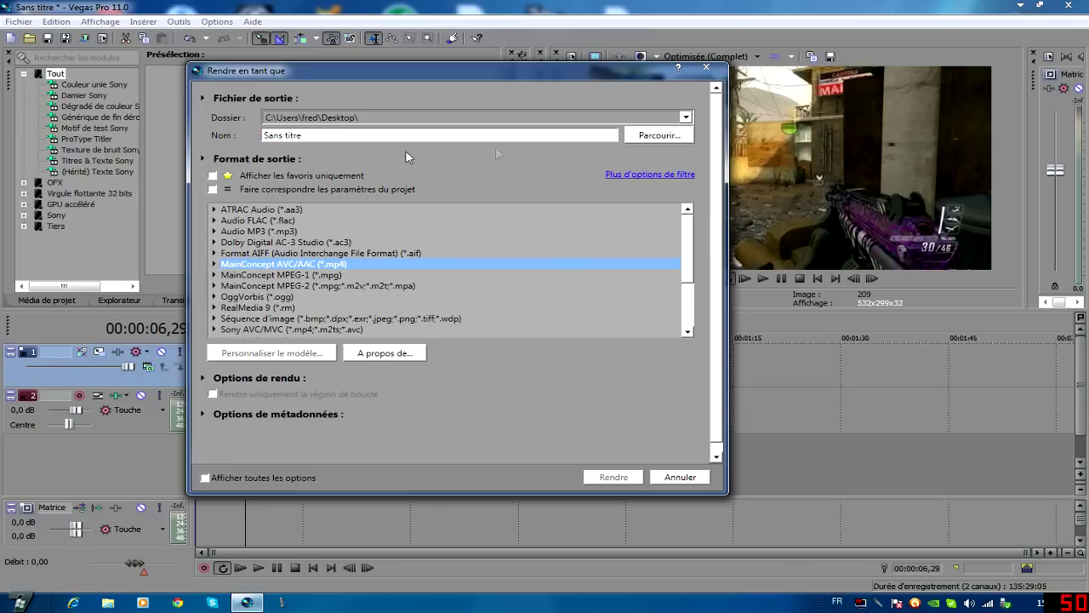
pyautogui.scroll(-3, 678, 331)
pyautogui.scroll(3, 678, 334)
pyautogui.click(215, 264)
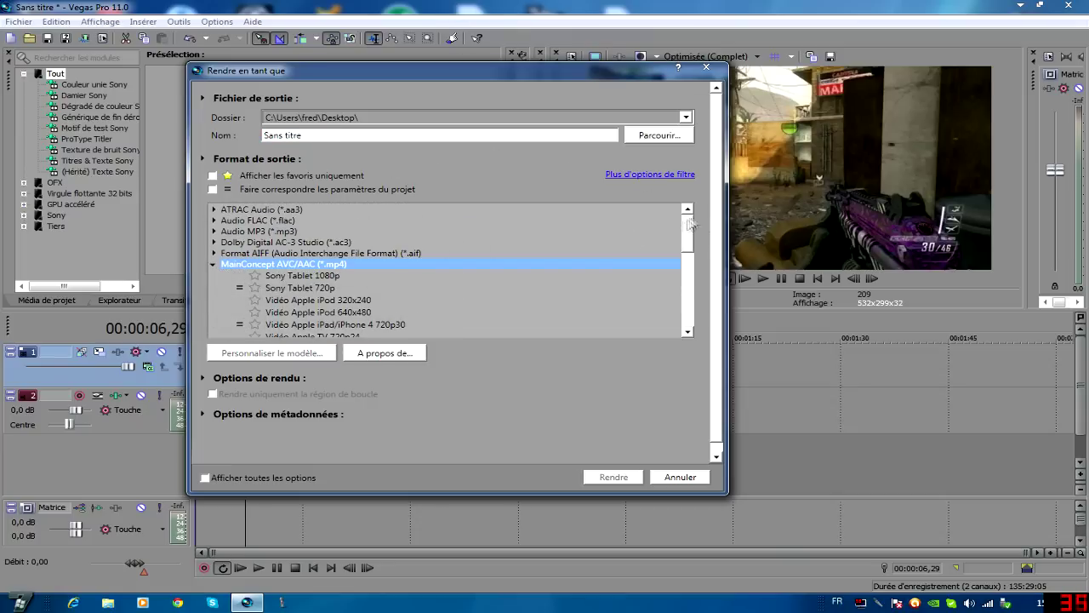
pyautogui.moveTo(691, 232); pyautogui.dragTo(682, 270)
pyautogui.click(289, 247)
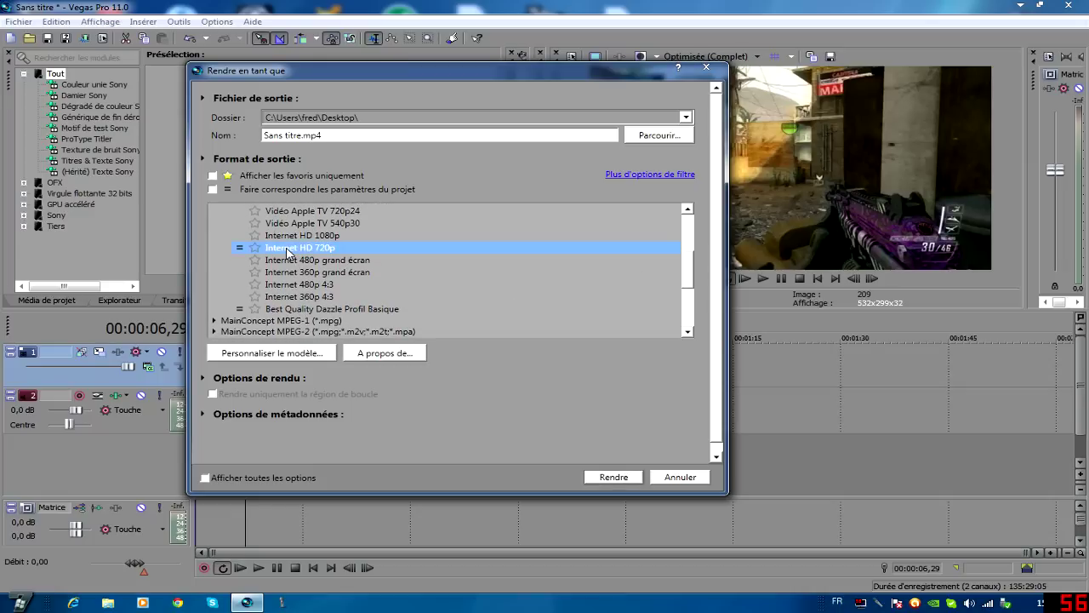
# Customize the Internet HD 720p template to encode using the CPU only and choose an option in its project settings.
pyautogui.click(289, 352)
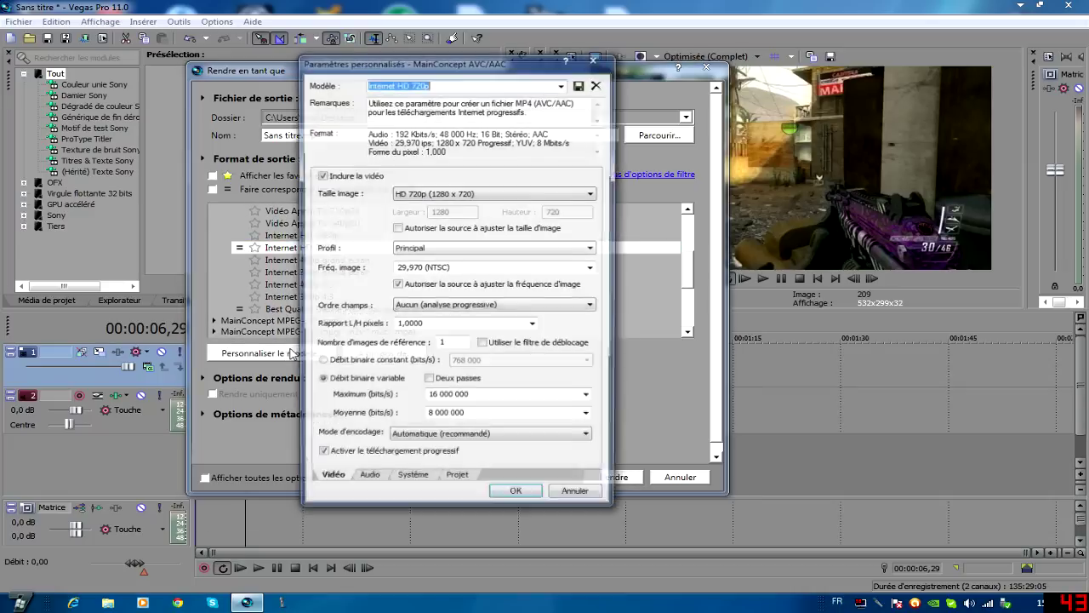
pyautogui.click(428, 438)
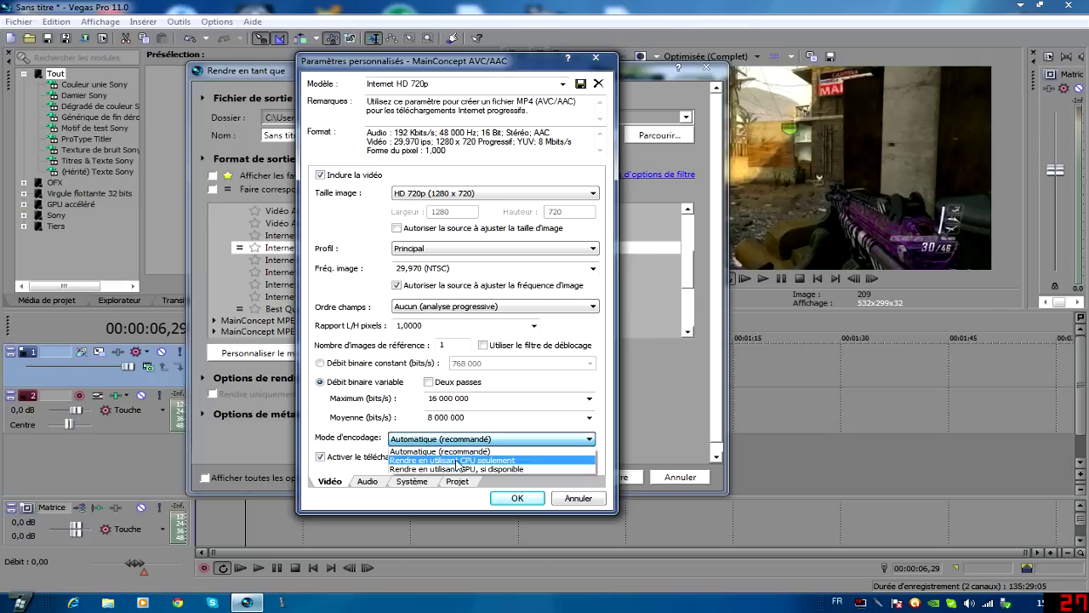
pyautogui.click(457, 460)
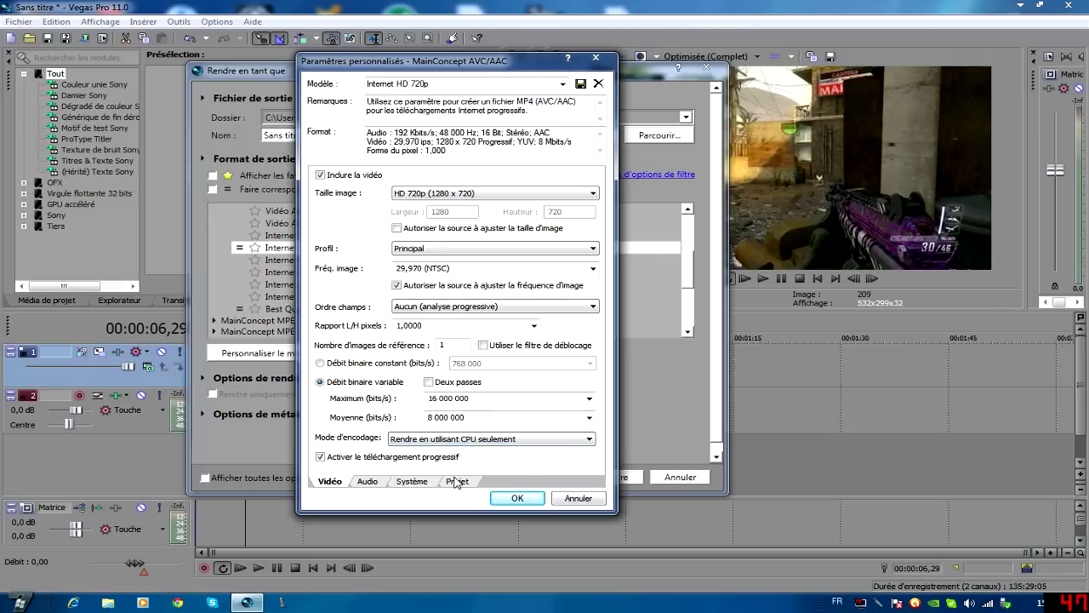
pyautogui.click(457, 482)
pyautogui.click(468, 182)
pyautogui.click(460, 244)
pyautogui.click(518, 498)
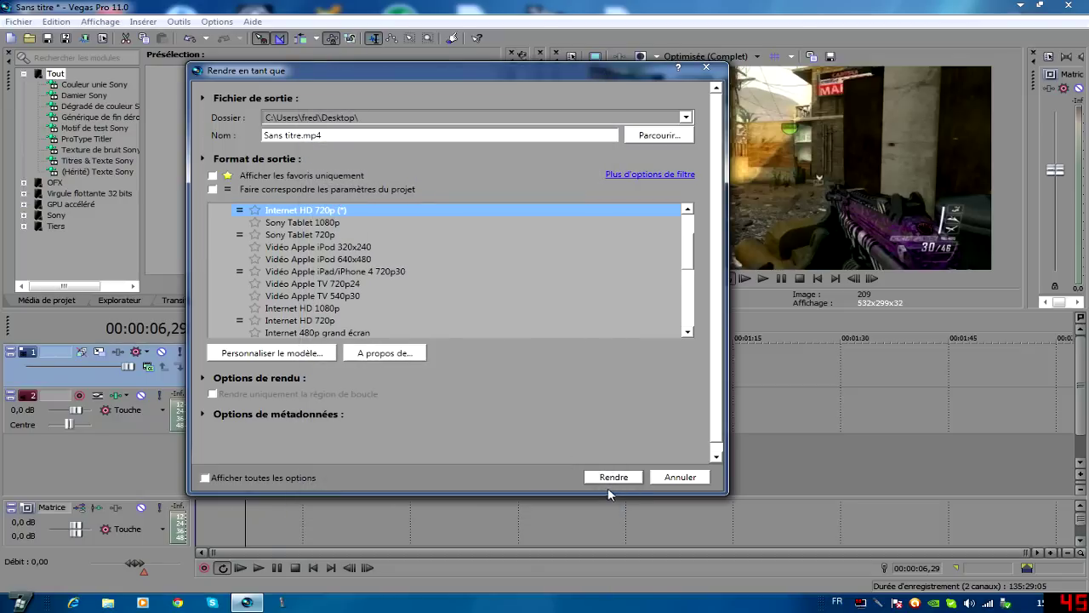
# Render the video as Sans titre.mp4 on the desktop and minimize Vegas Pro.
pyautogui.click(609, 476)
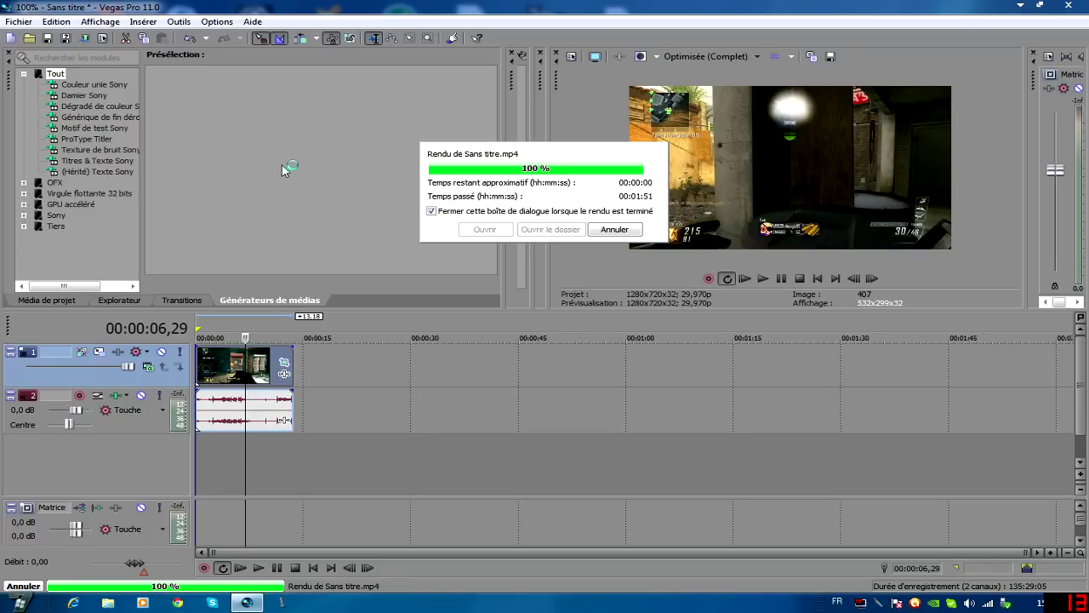
pyautogui.click(1022, 7)
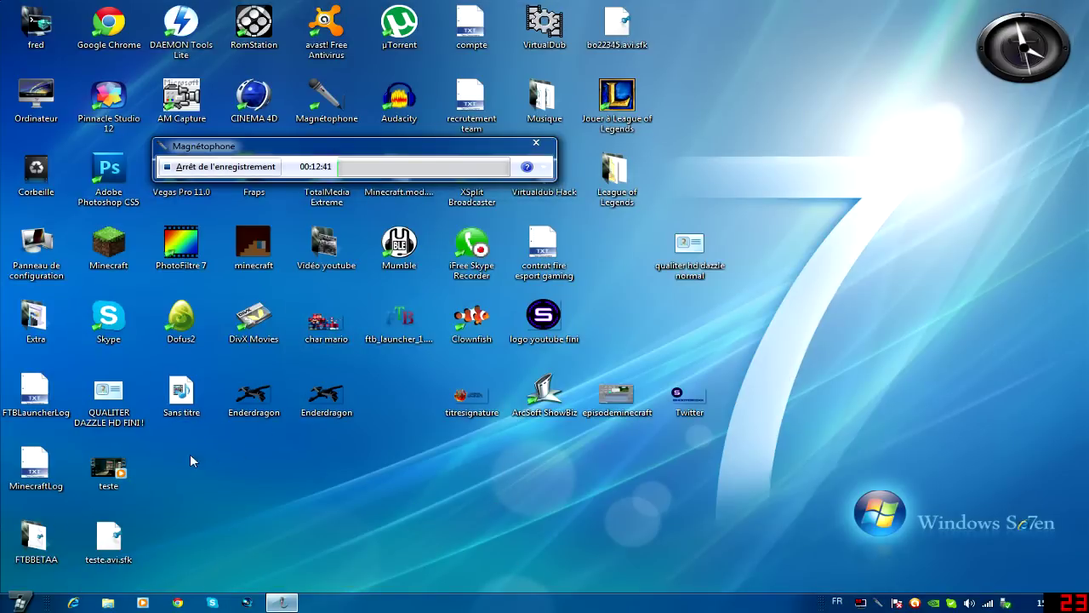
# Play the rendered Sans titre video from the desktop in full screen.
pyautogui.doubleClick(108, 467)
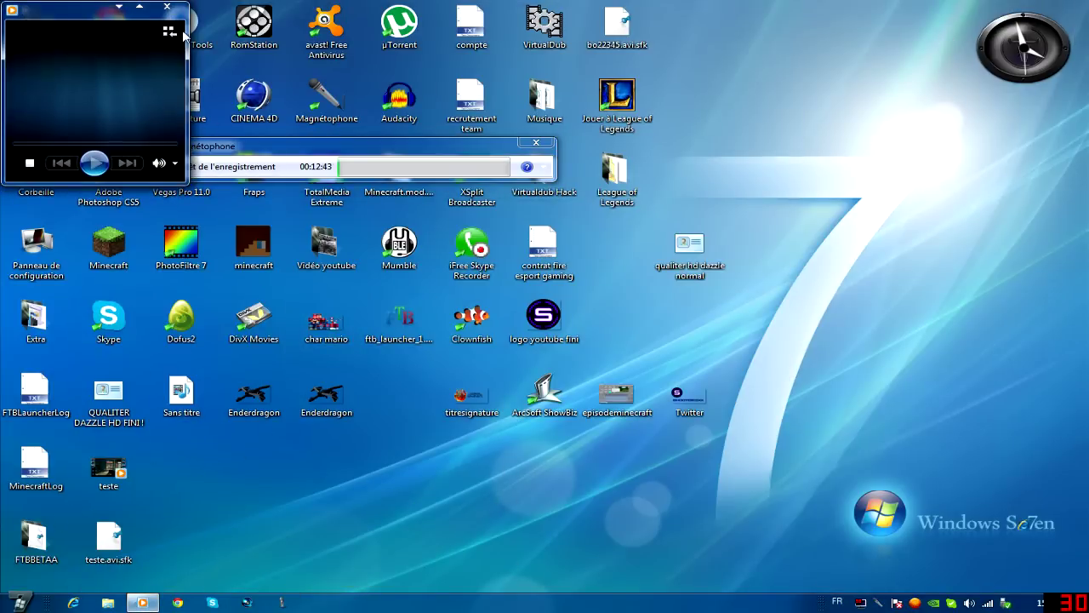
pyautogui.click(166, 7)
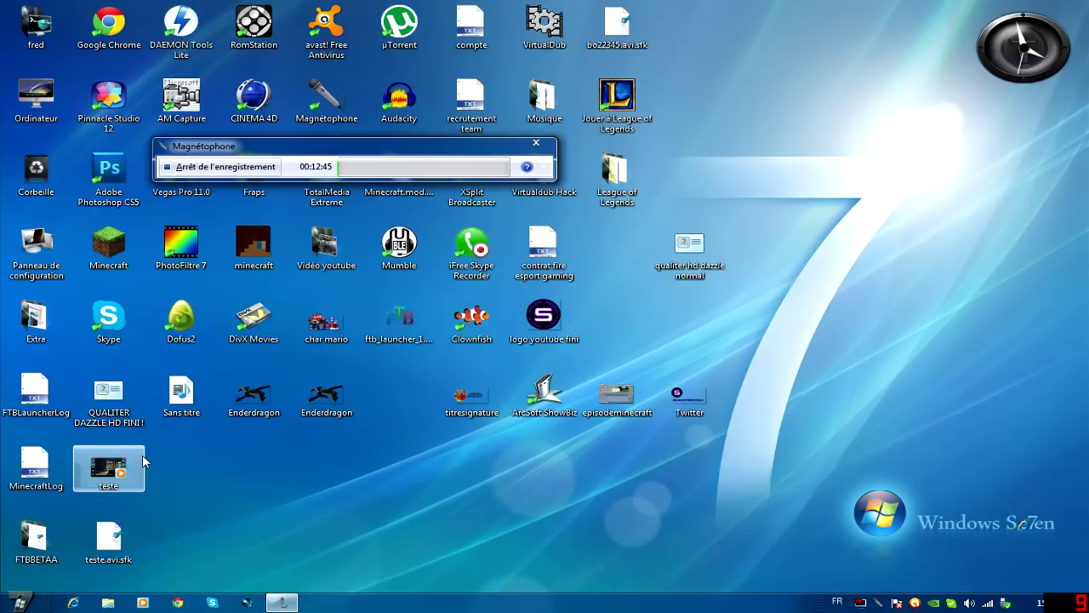
pyautogui.press('Return')
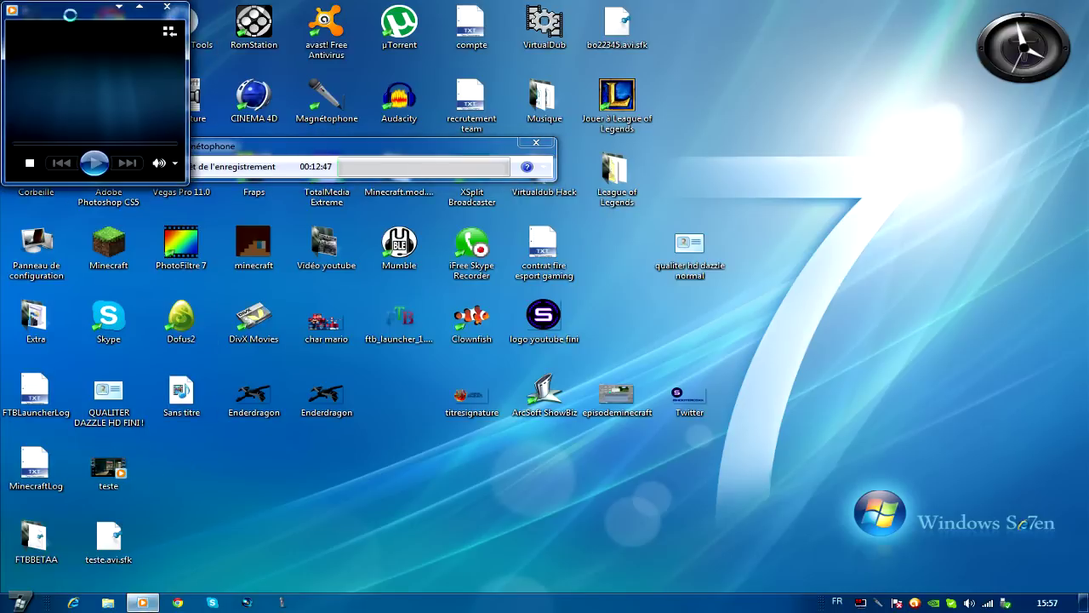
pyautogui.doubleClick(64, 9)
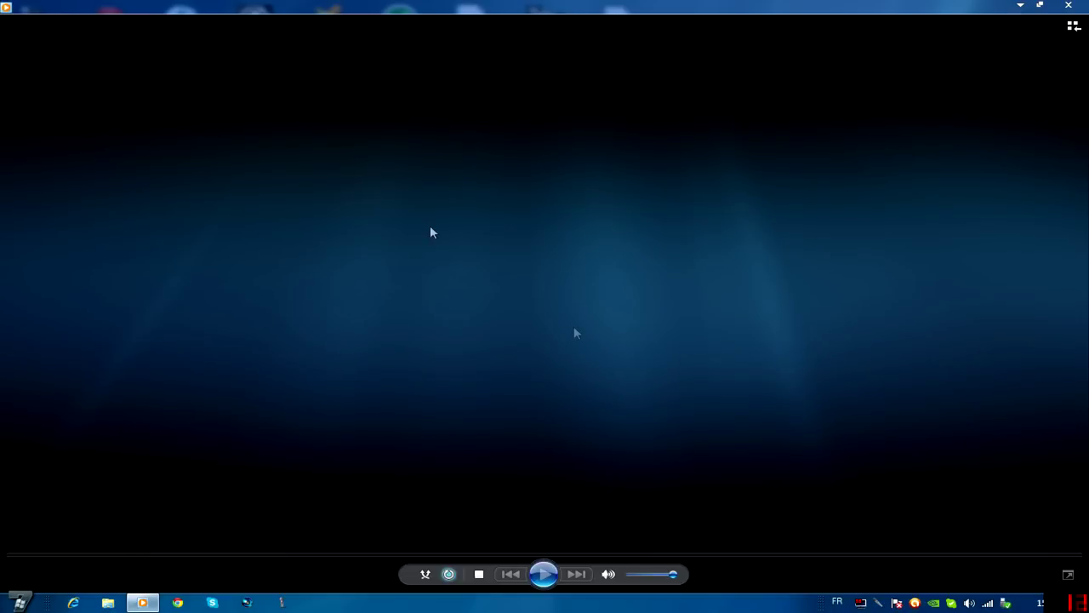
pyautogui.click(470, 214)
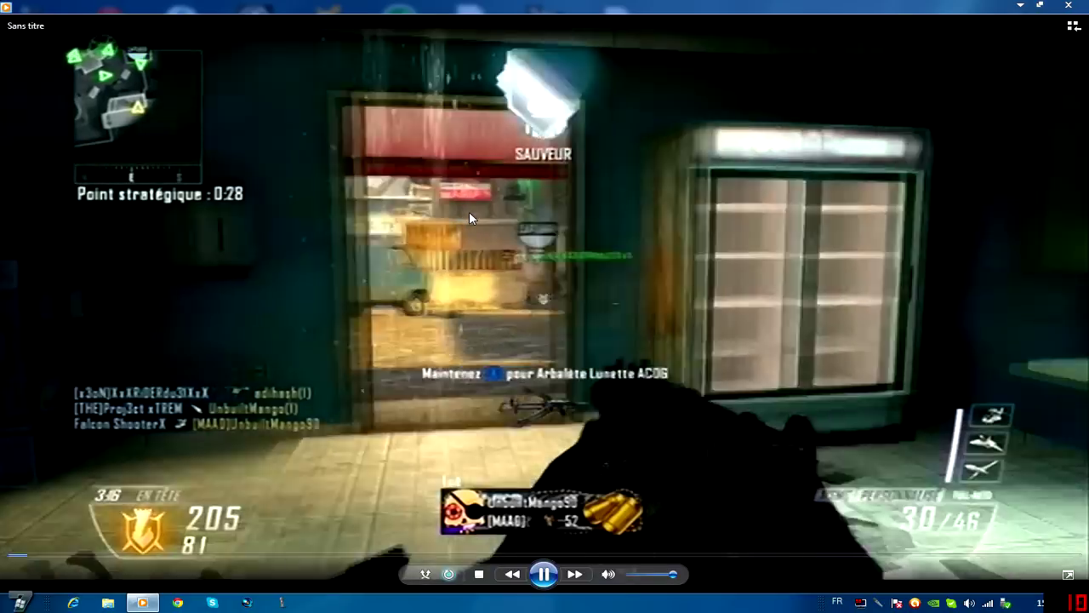
pyautogui.doubleClick(469, 218)
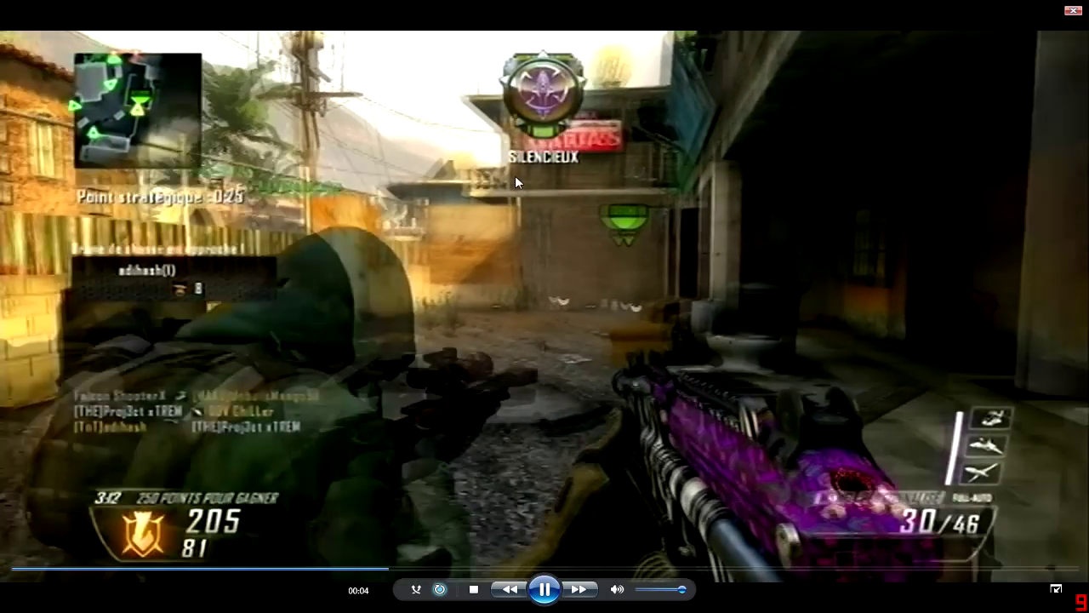
# Pause, resume and replay the Sans titre video to examine its picture quality in full screen and windowed view, and close the player.
pyautogui.click(550, 589)
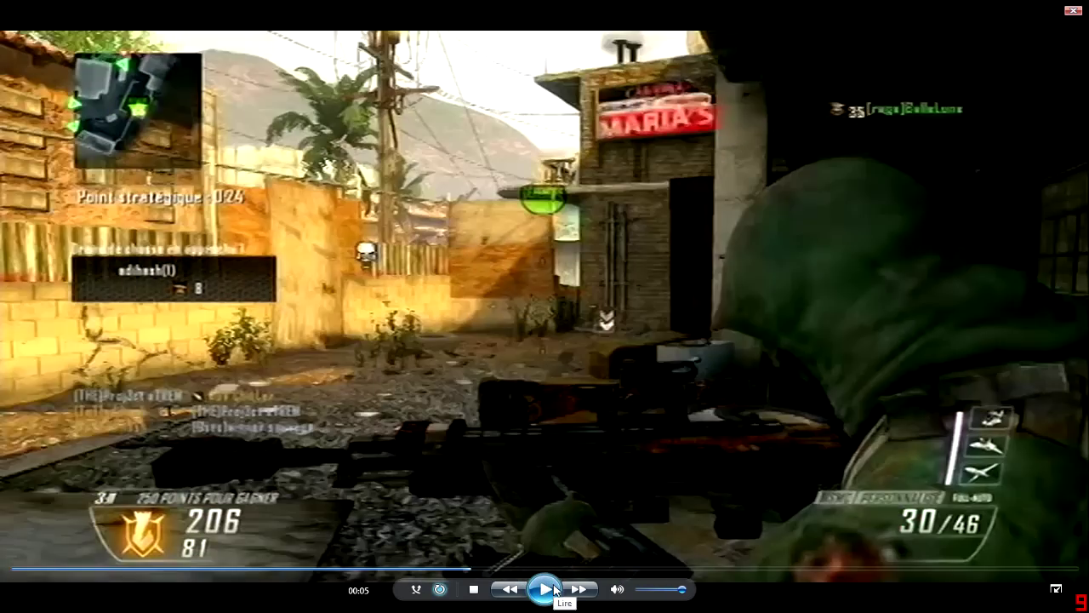
pyautogui.click(554, 589)
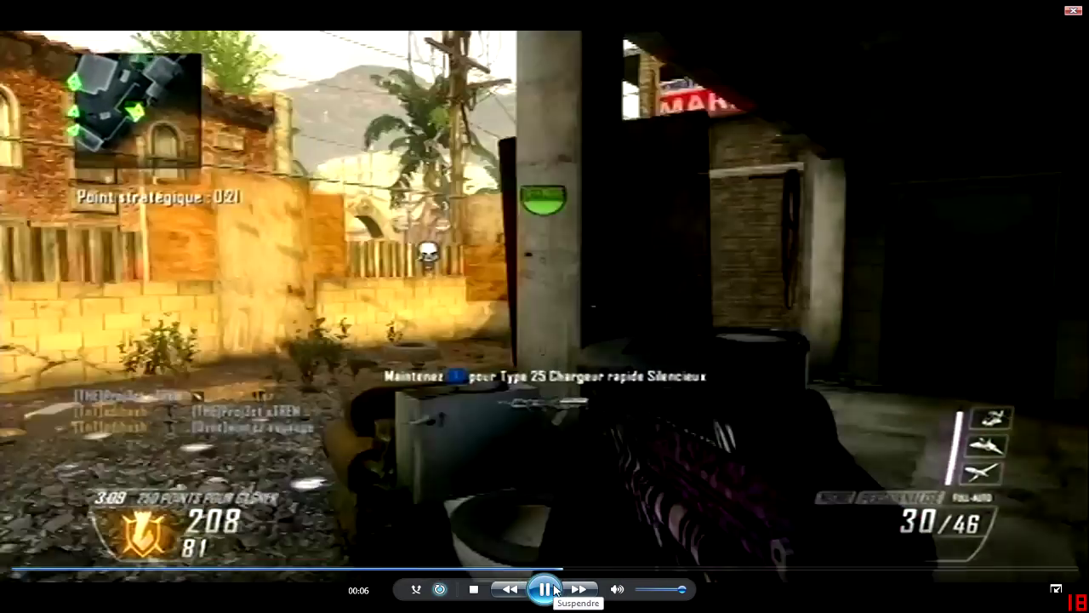
pyautogui.click(553, 589)
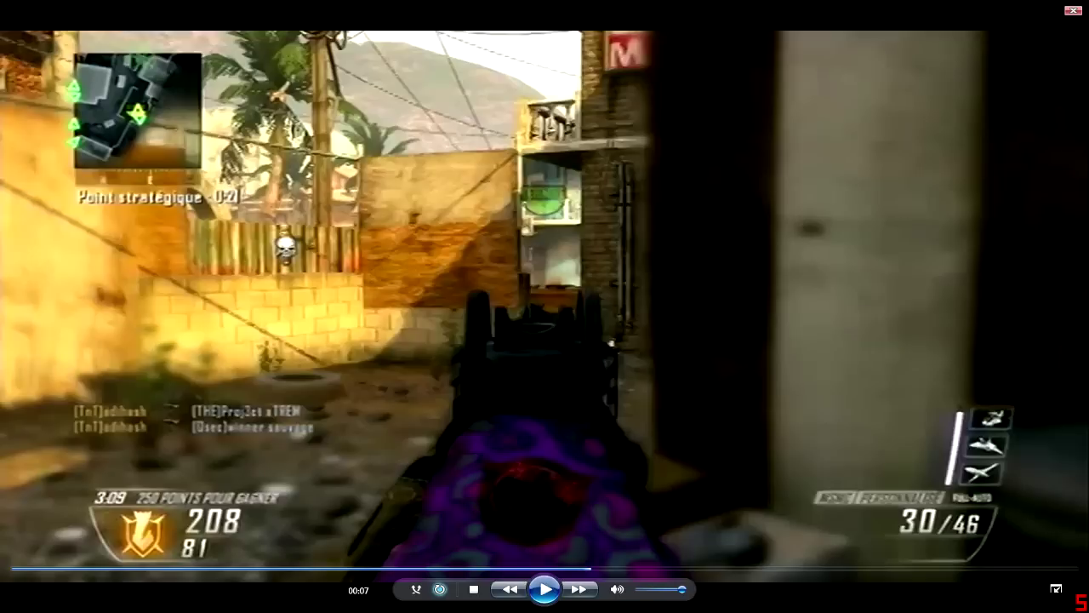
pyautogui.doubleClick(362, 310)
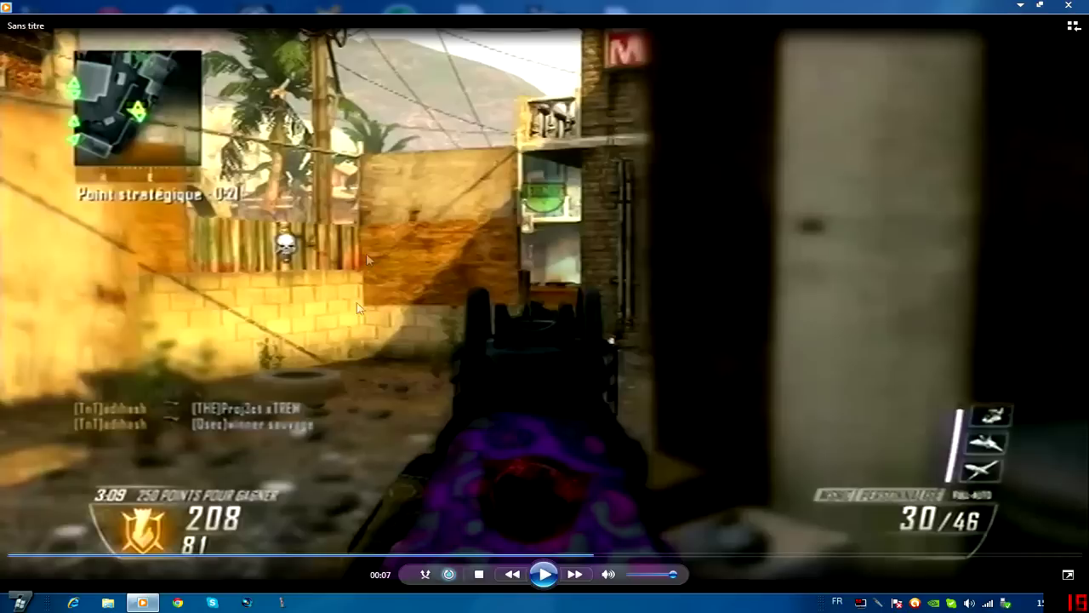
pyautogui.click(543, 575)
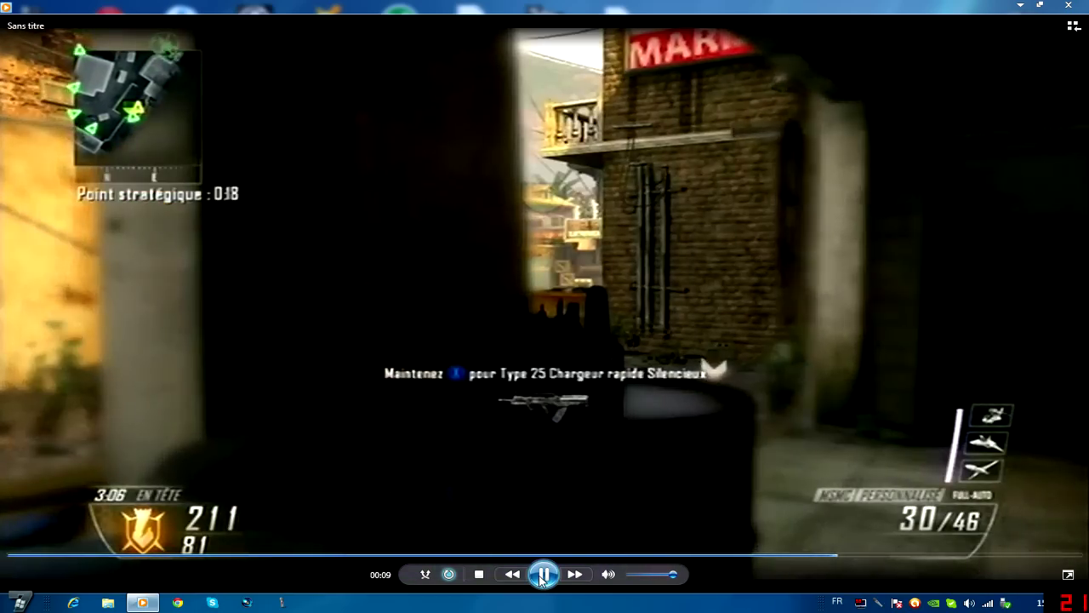
pyautogui.click(543, 575)
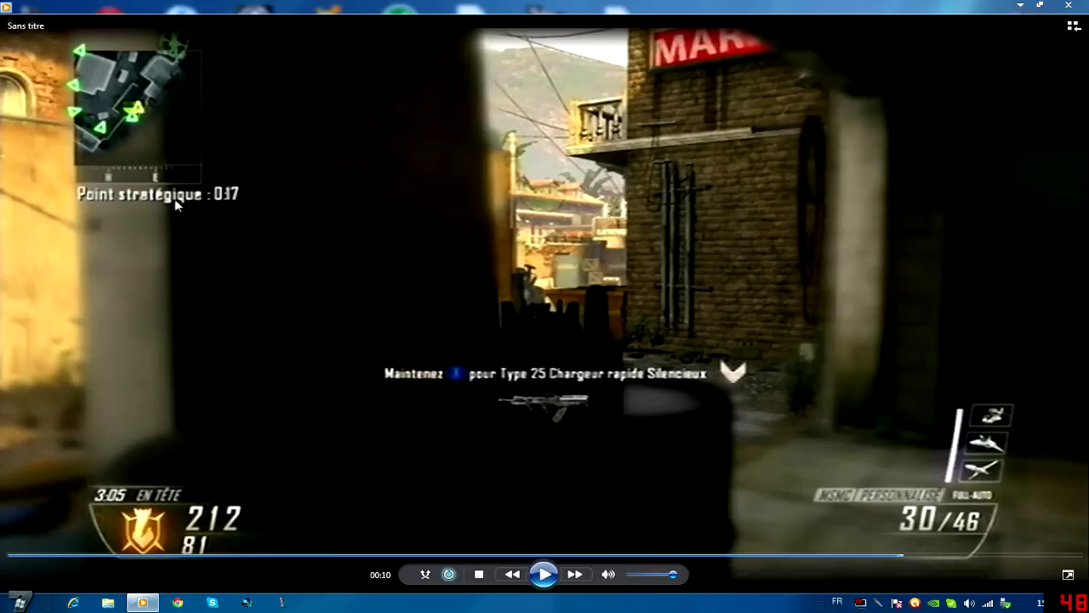
pyautogui.click(544, 574)
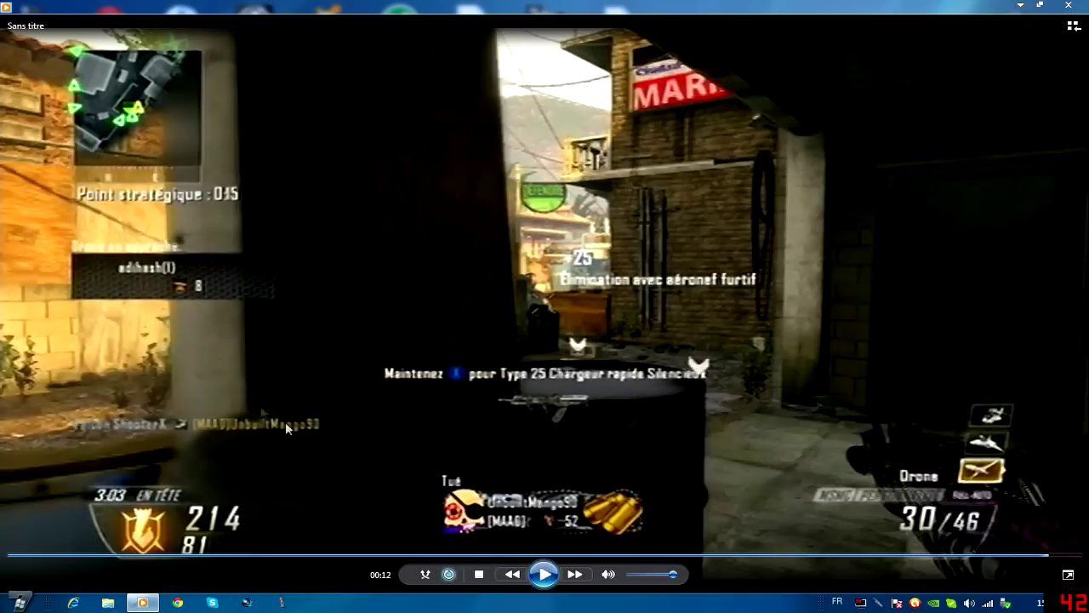
pyautogui.click(545, 574)
pyautogui.click(555, 575)
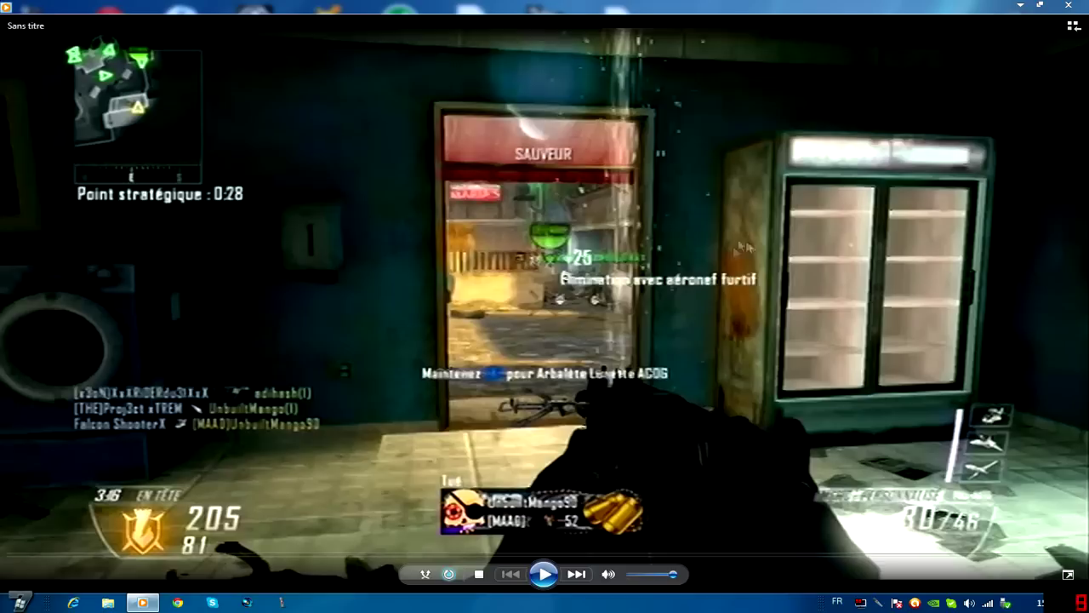
pyautogui.click(544, 575)
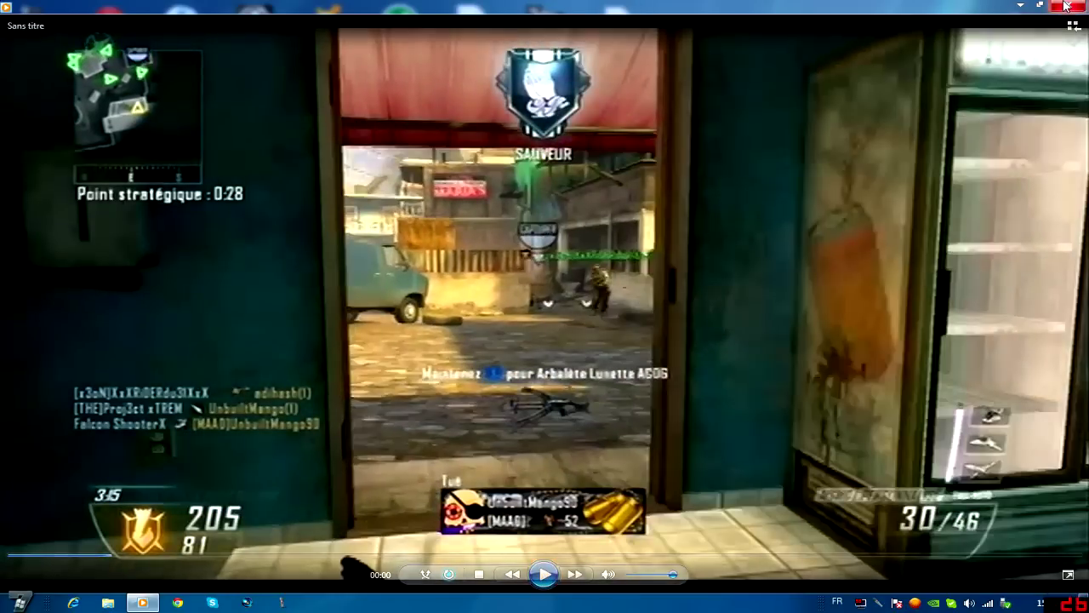
pyautogui.click(1070, 6)
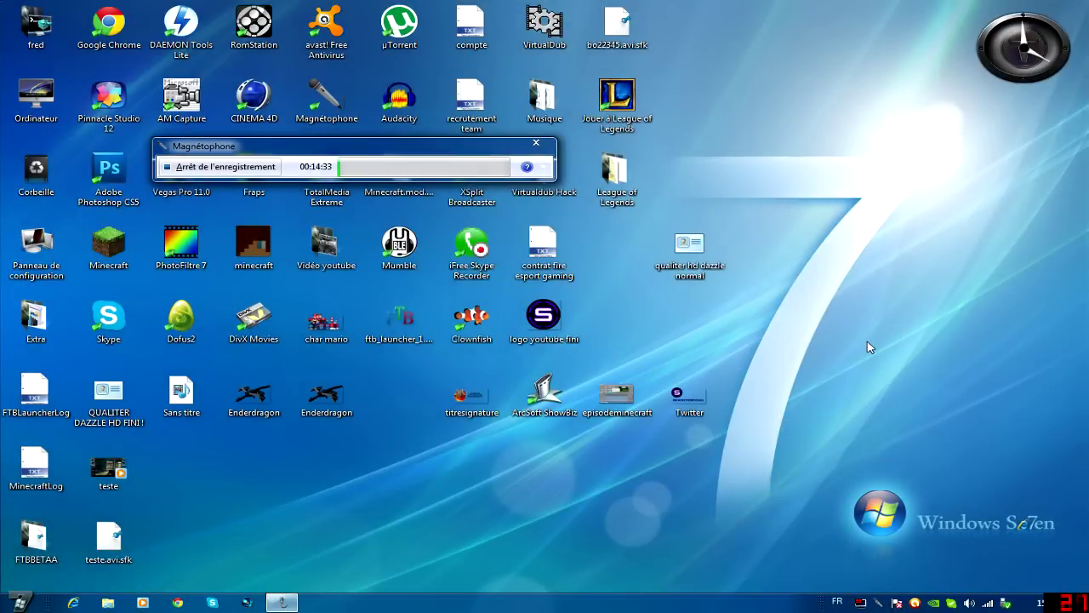